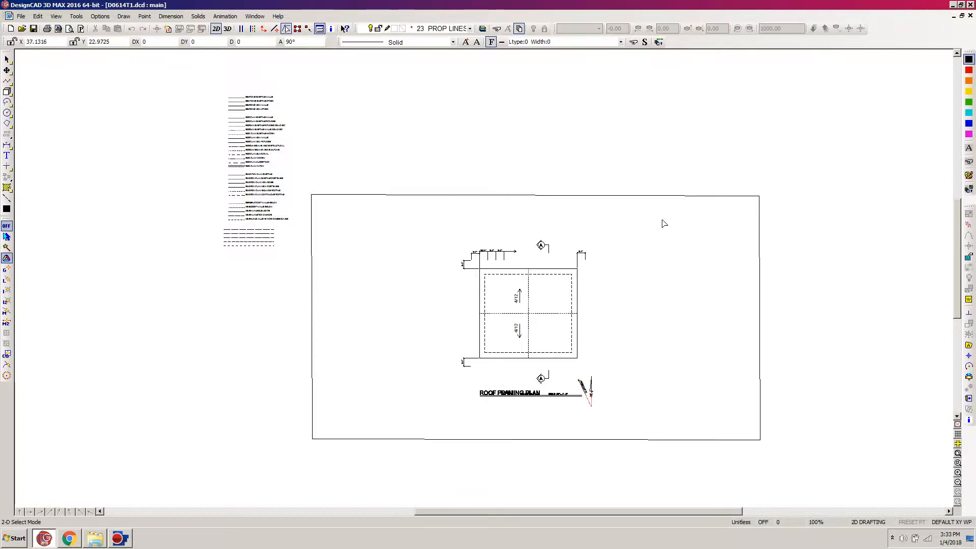
Filter the layer list to Active or Named Layers Only and make the BORDER layer visible and editable
key("ctrl+l")
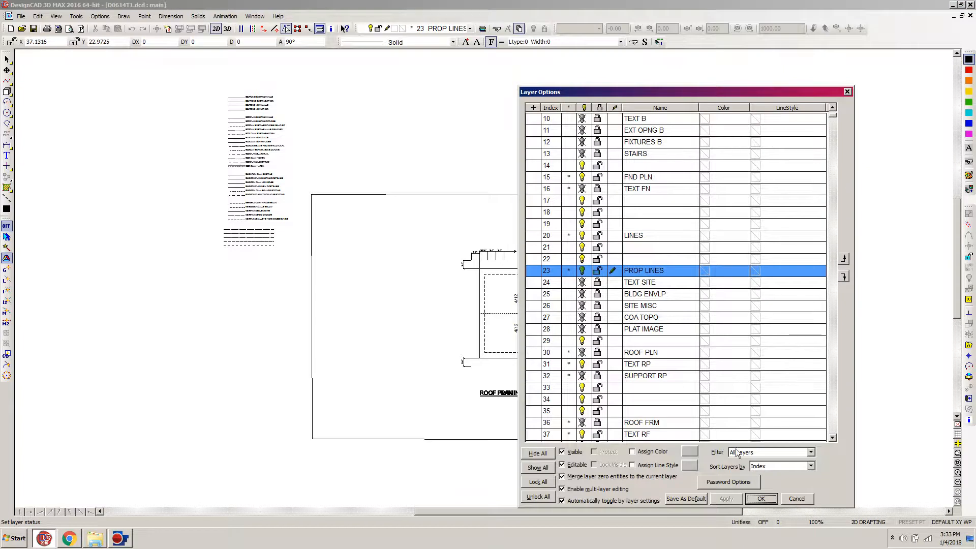
left_click(811, 453)
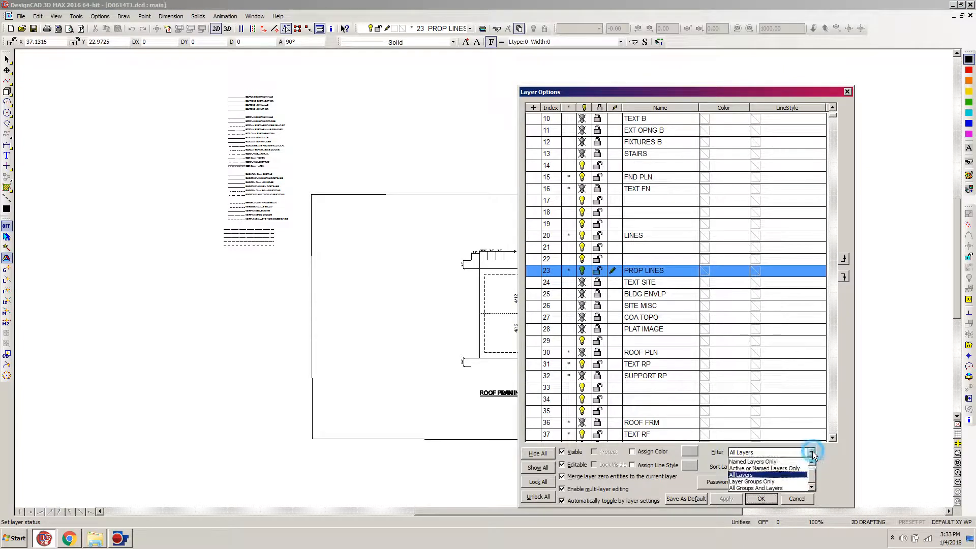
left_click(786, 468)
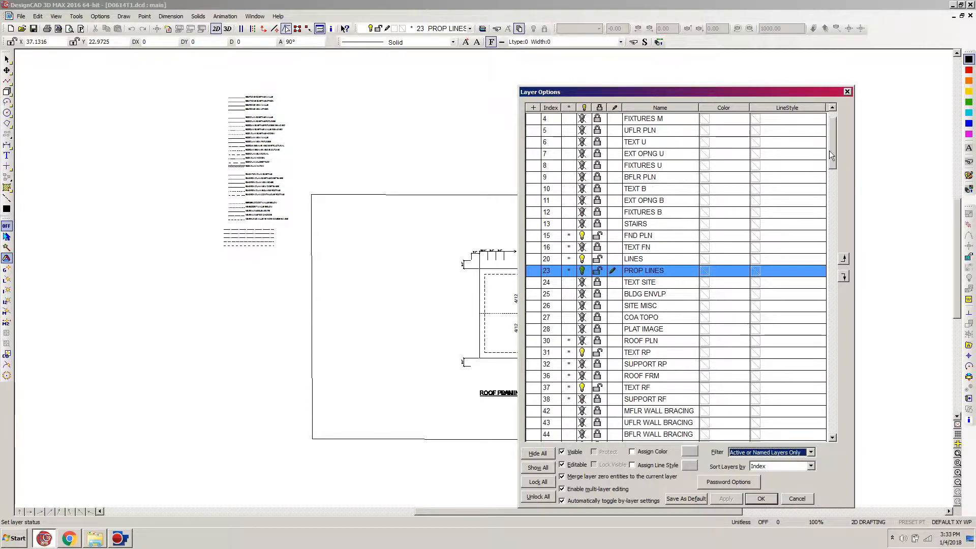
left_click_drag(834, 155, 829, 380)
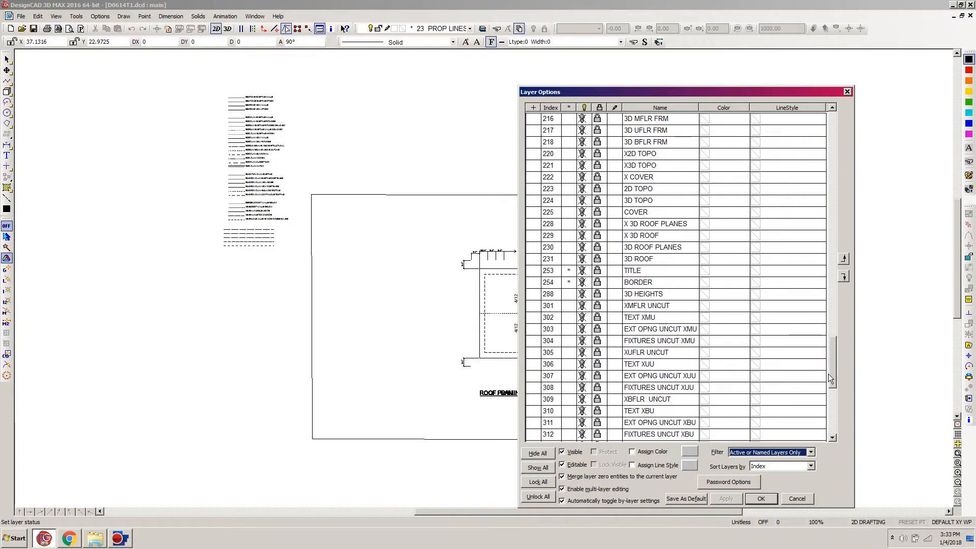
left_click(598, 284)
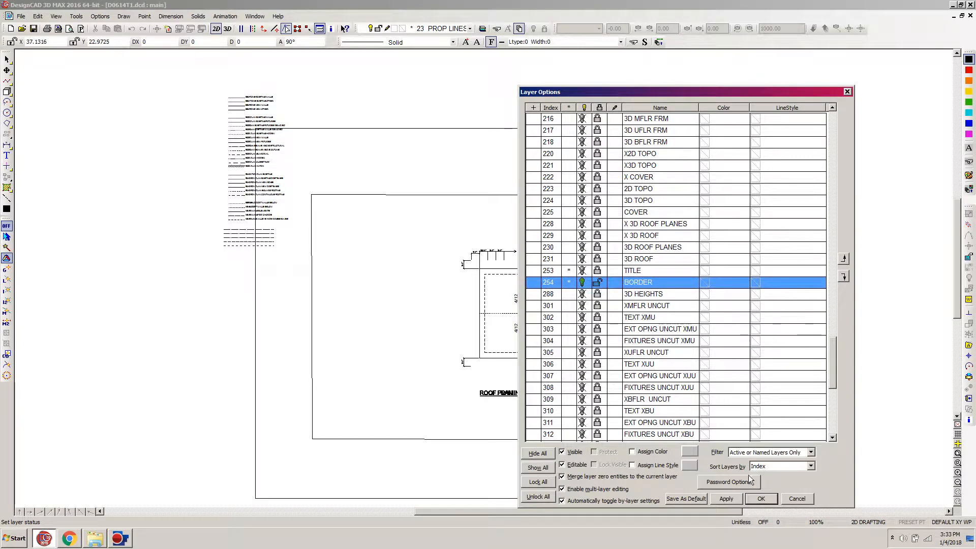
Make TEXT M the current drawing layer
left_click_drag(831, 376, 801, 160)
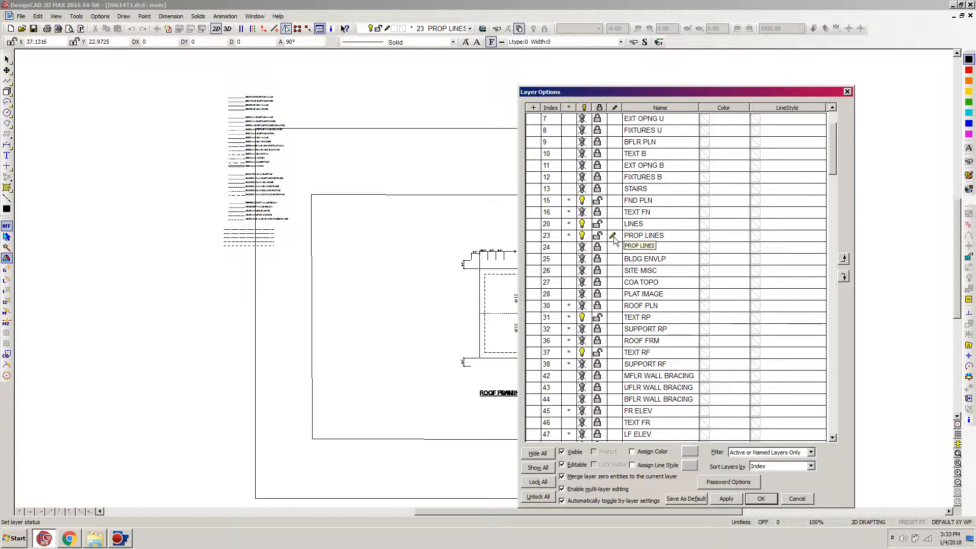
scroll(832, 169, "up", 3)
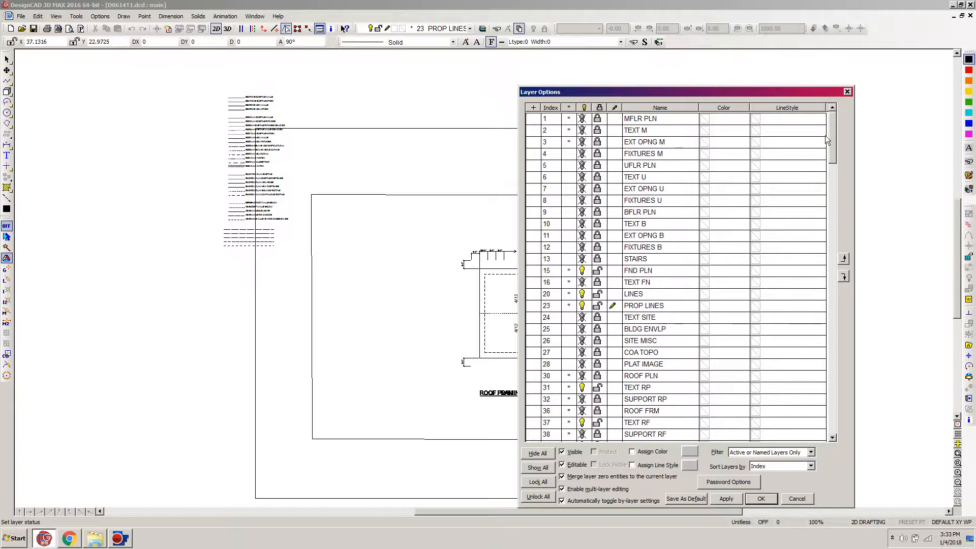
left_click(614, 131)
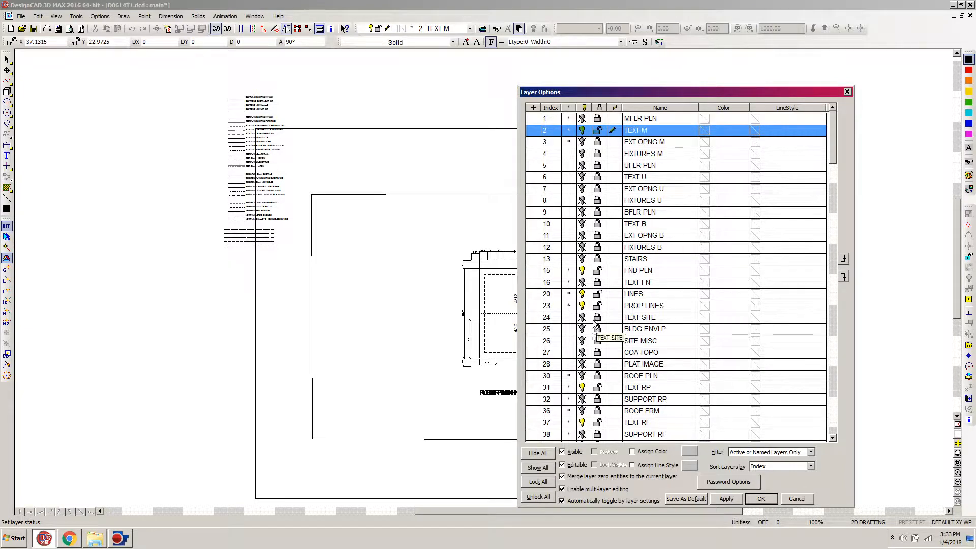
Hide the PROP LINES, FND PLN and LINES layers, and make MFLR PLN and EXT OPNG M visible and editable
left_click(583, 307)
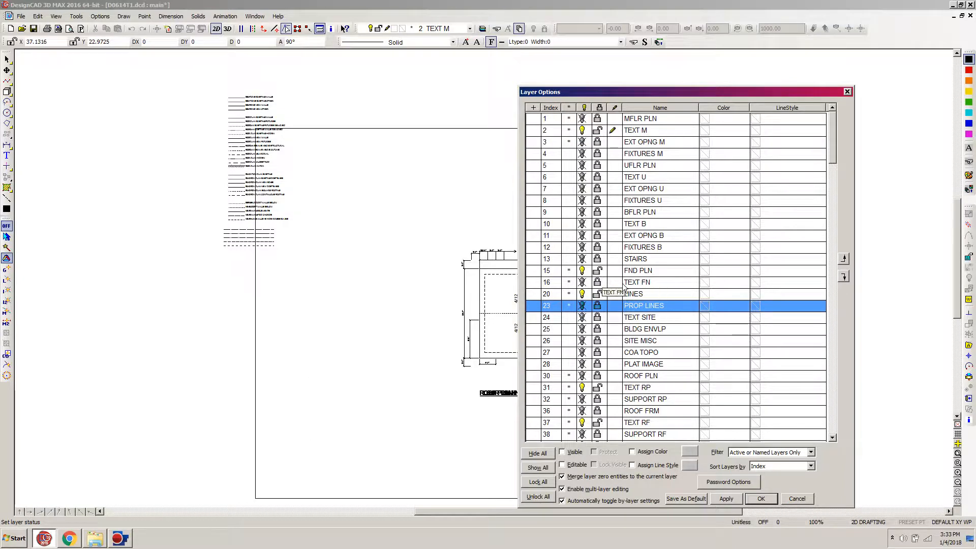
left_click(582, 272)
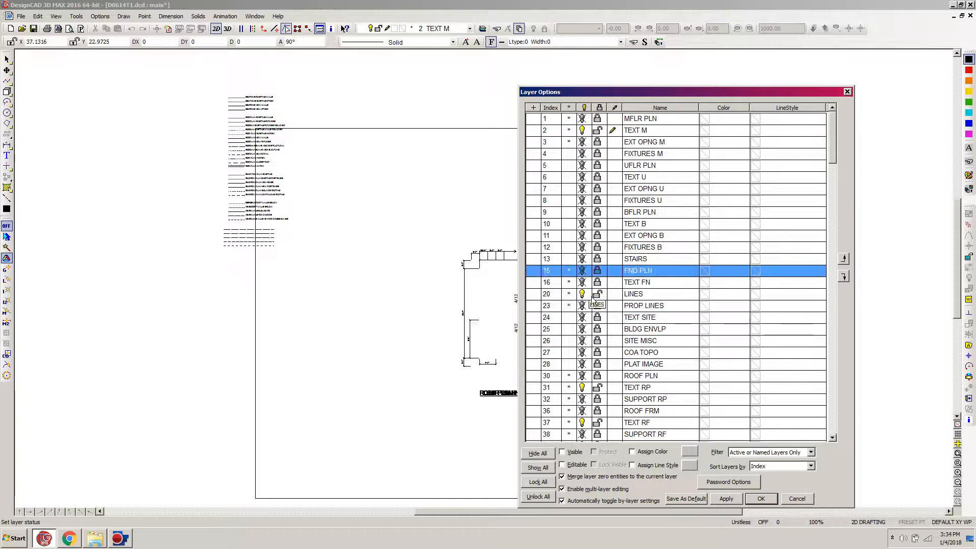
left_click(583, 294)
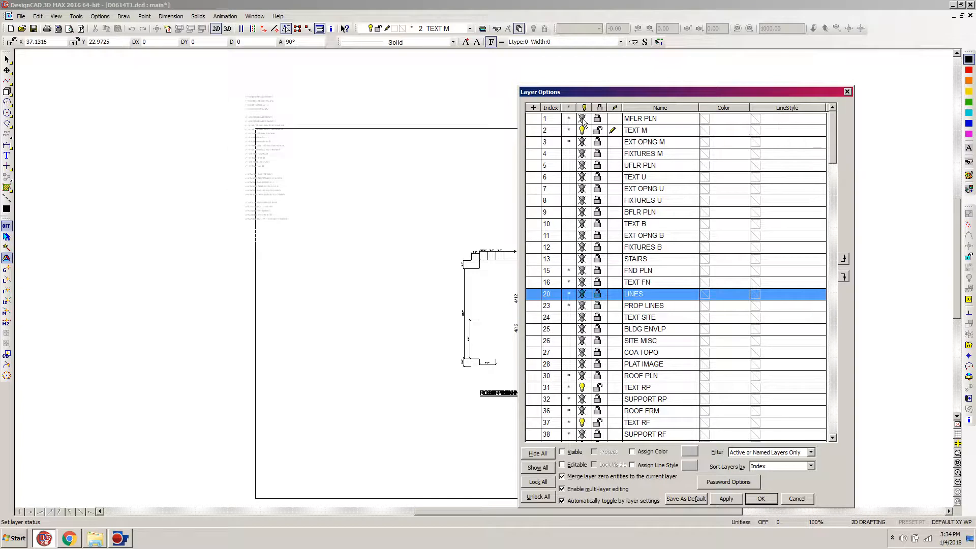
left_click(598, 120)
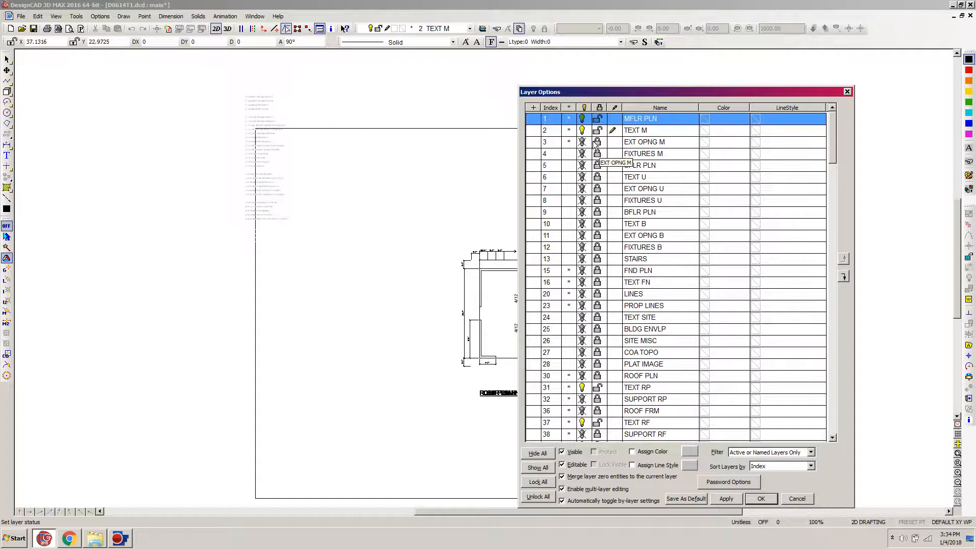
left_click(598, 143)
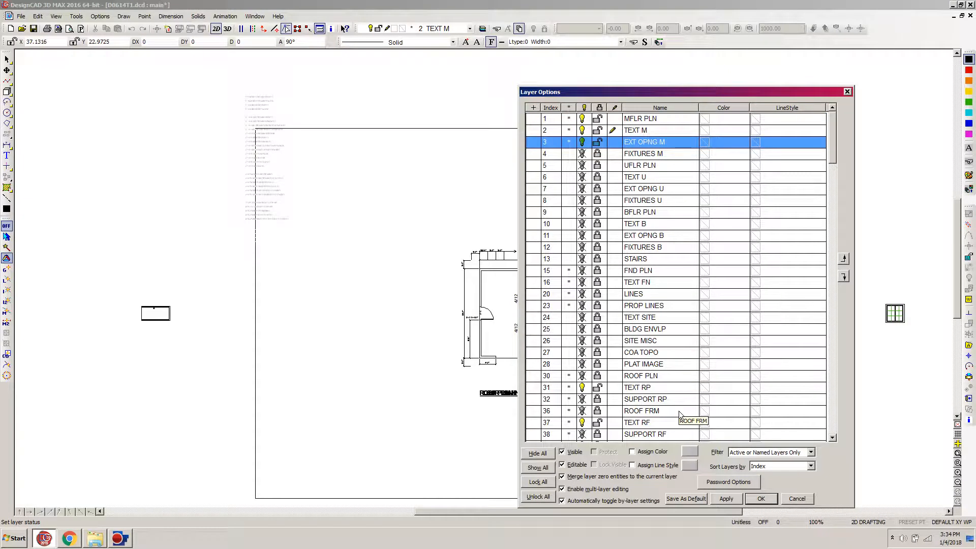
Hide the TEXT RP and TEXT RF layers and accept the layer settings
left_click_drag(834, 151, 830, 166)
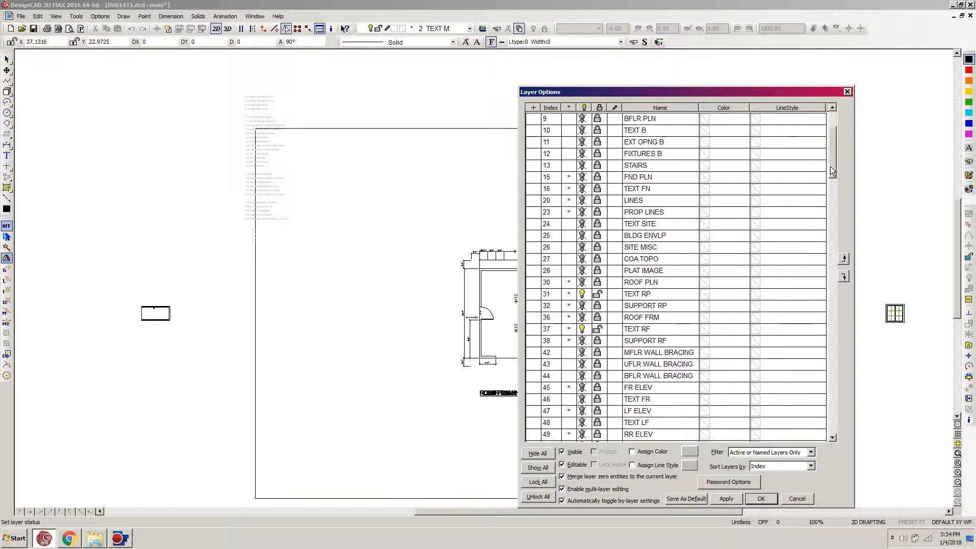
left_click(584, 295)
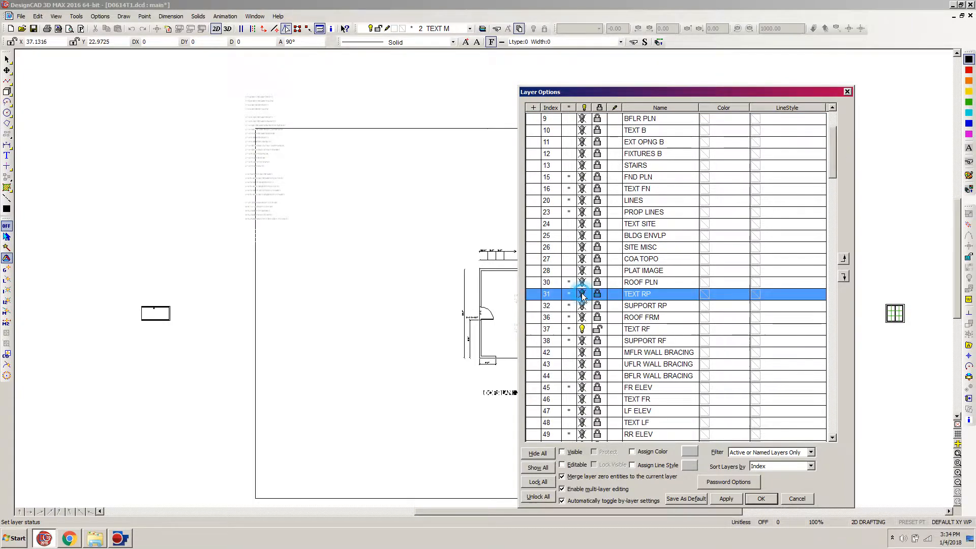
left_click(584, 330)
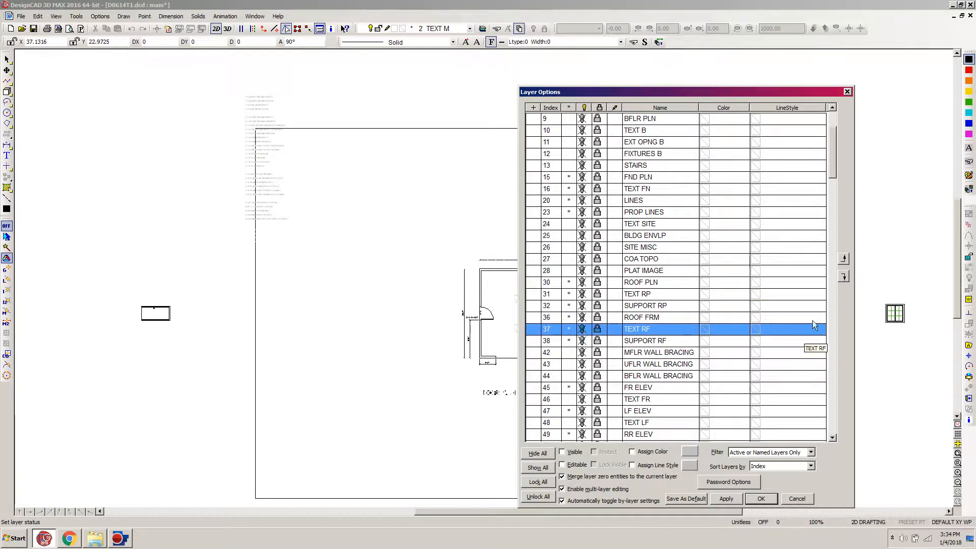
mouse_move(832, 172)
left_mouse_down()
mouse_move(834, 200)
mouse_move(831, 190)
left_mouse_up()
left_click(761, 498)
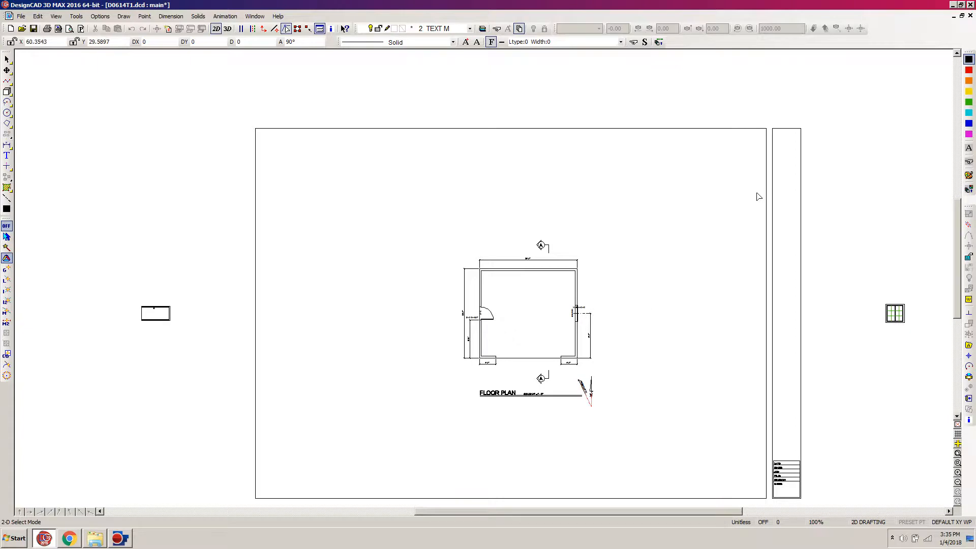
Load the symbol SHEET NOTE LEGEND 41.dcd from the Sheet folder and place it at the border's upper-right inside corner
key("s")
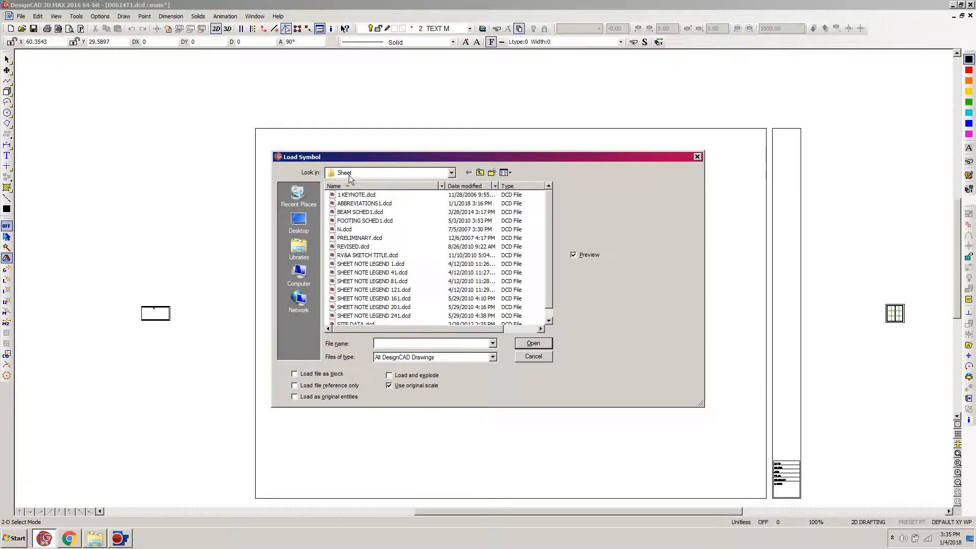
left_click(479, 174)
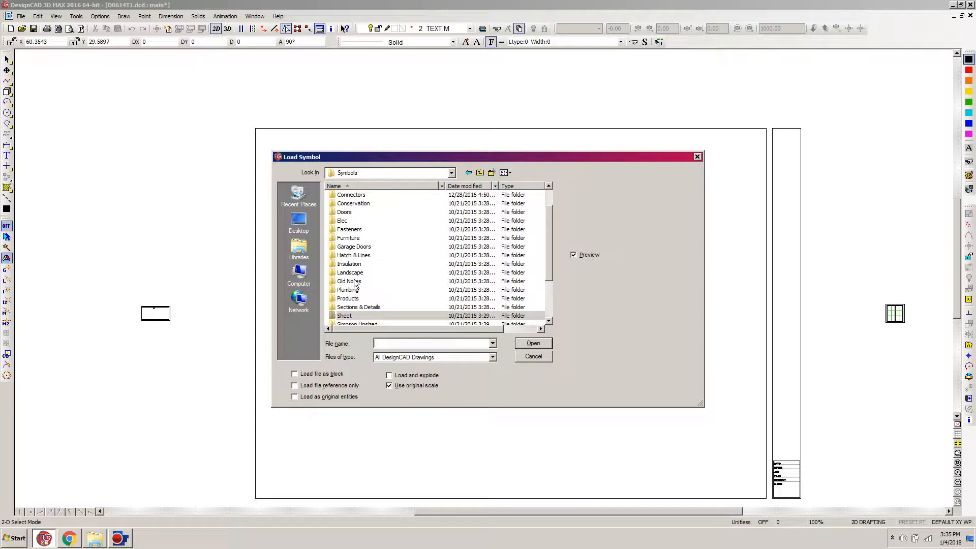
double_click(350, 317)
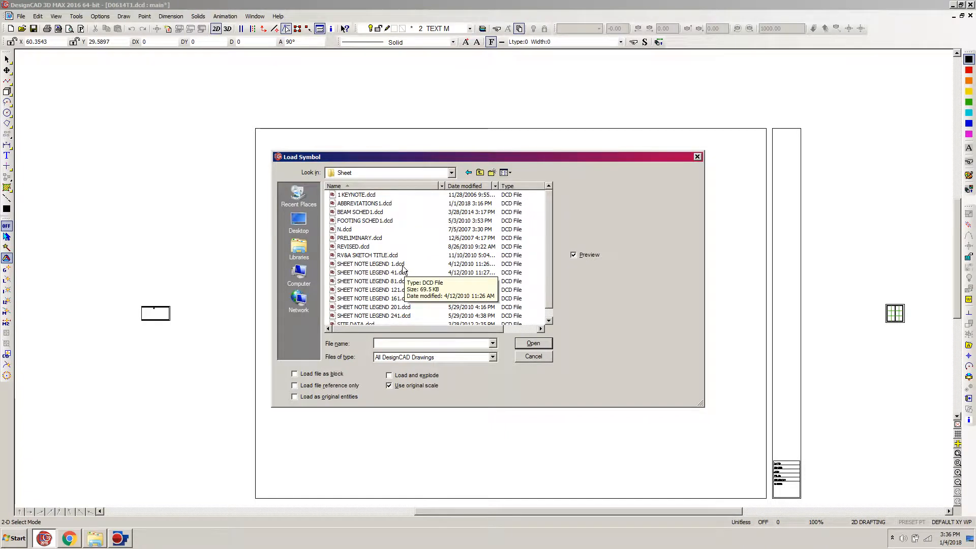
double_click(377, 273)
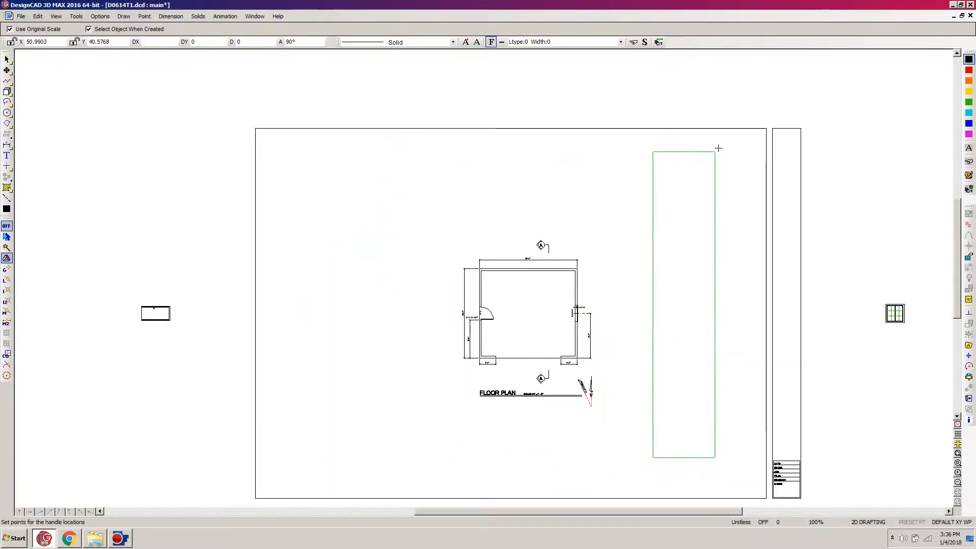
left_click(762, 126)
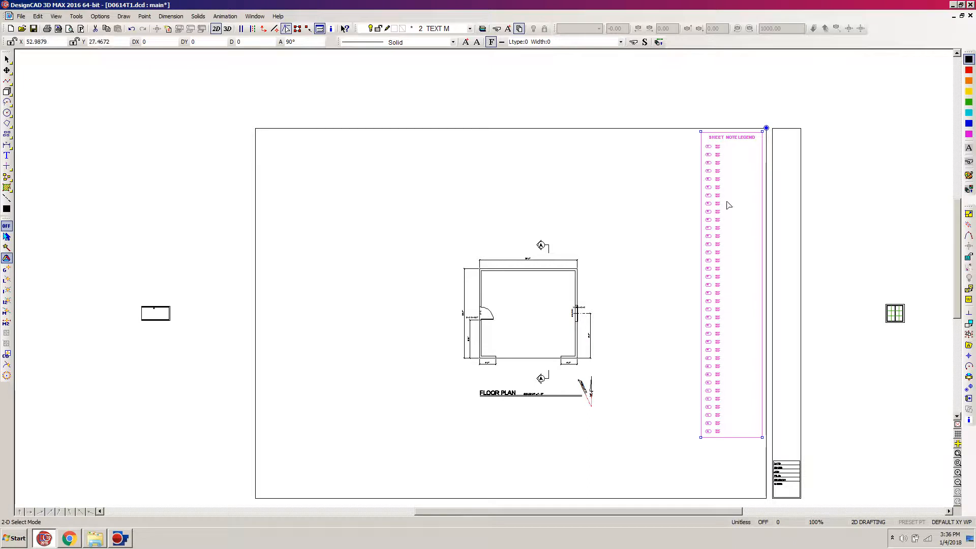
Explode the placed sheet note legend into separate entities and deselect them
left_click(968, 336)
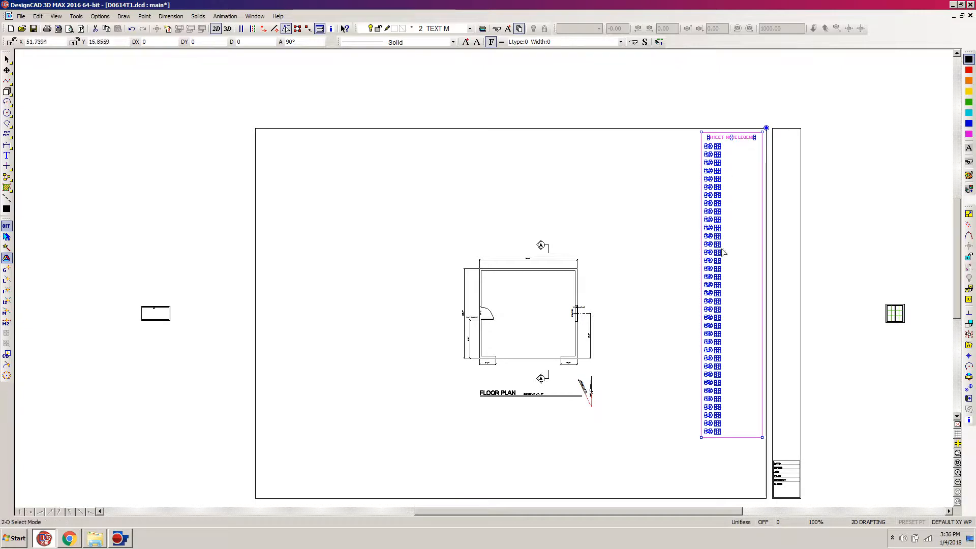
key("z")
left_click(799, 112)
left_click(679, 216)
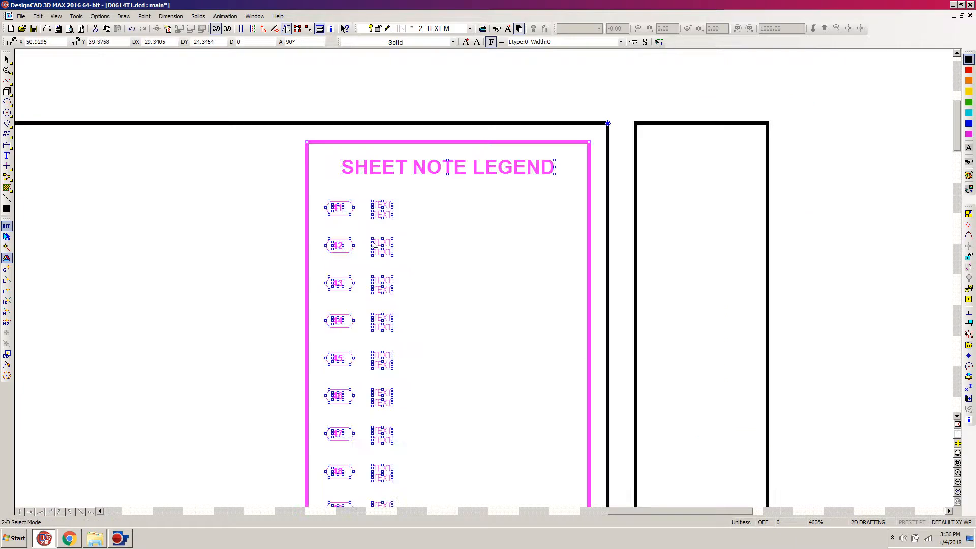
left_click(349, 228)
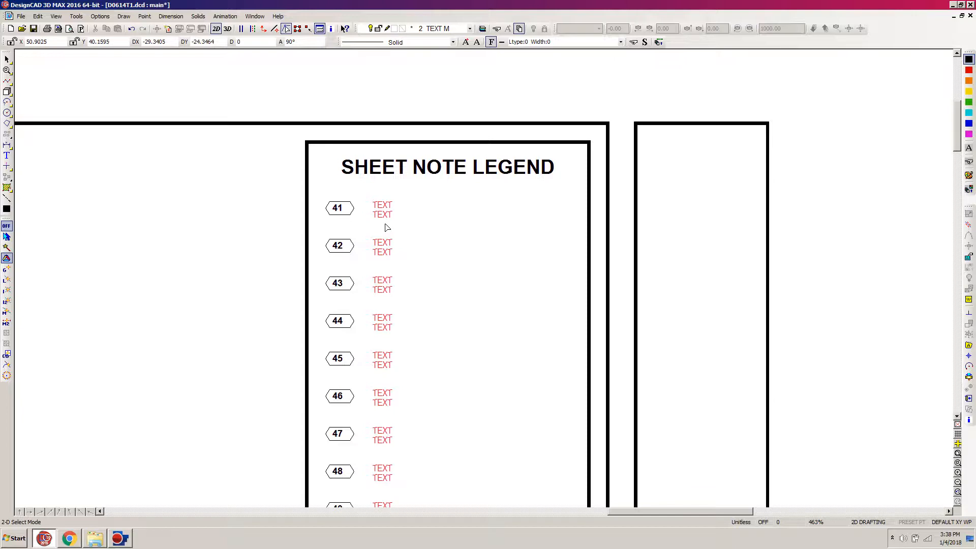
Look over the D0614 SHEET NOTES 1 spreadsheet in Chrome, and return to the floor plan and legend in DesignCAD
key("f")
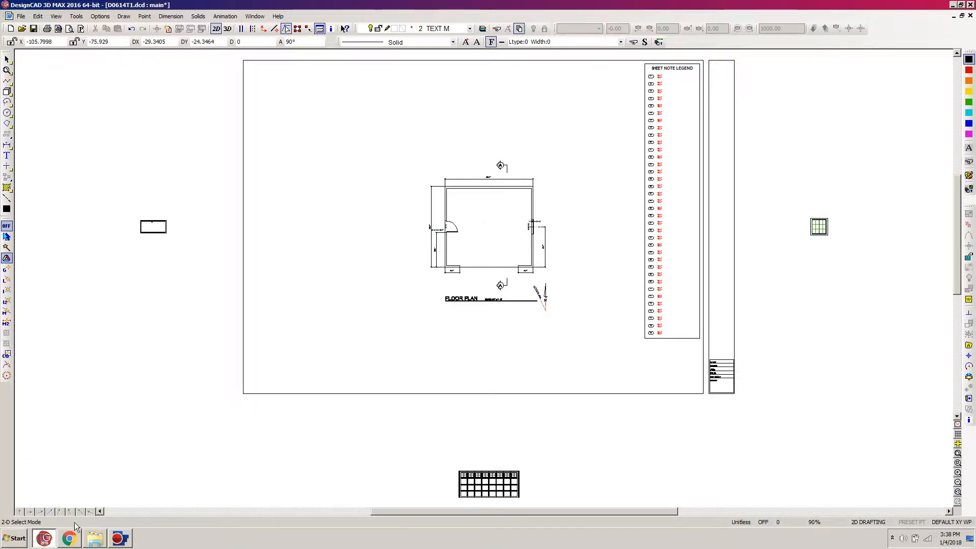
left_click(70, 540)
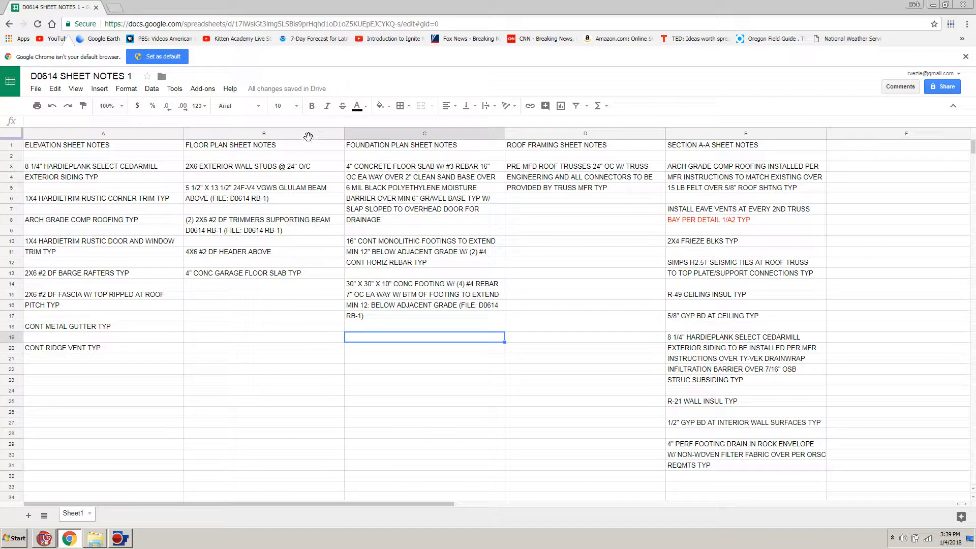
left_click(44, 538)
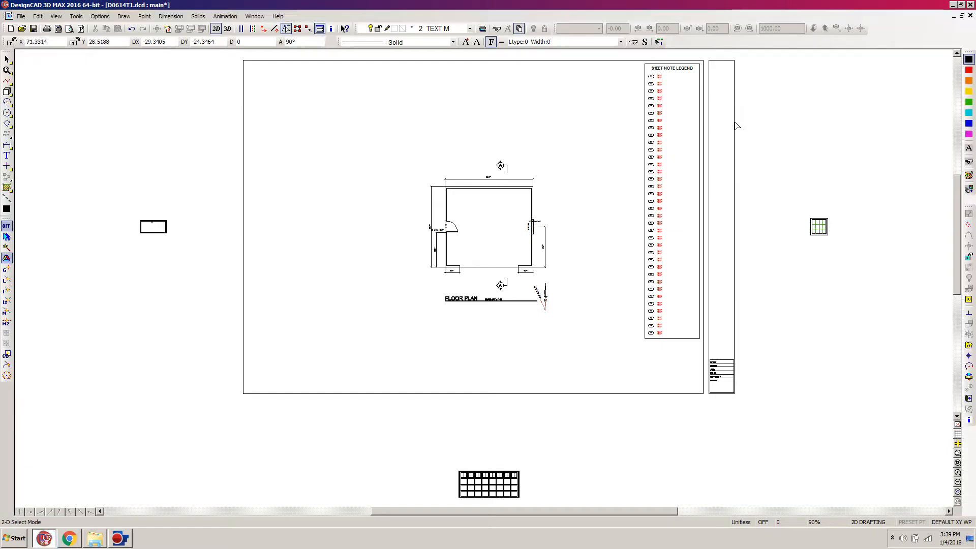
left_click_drag(740, 59, 614, 338)
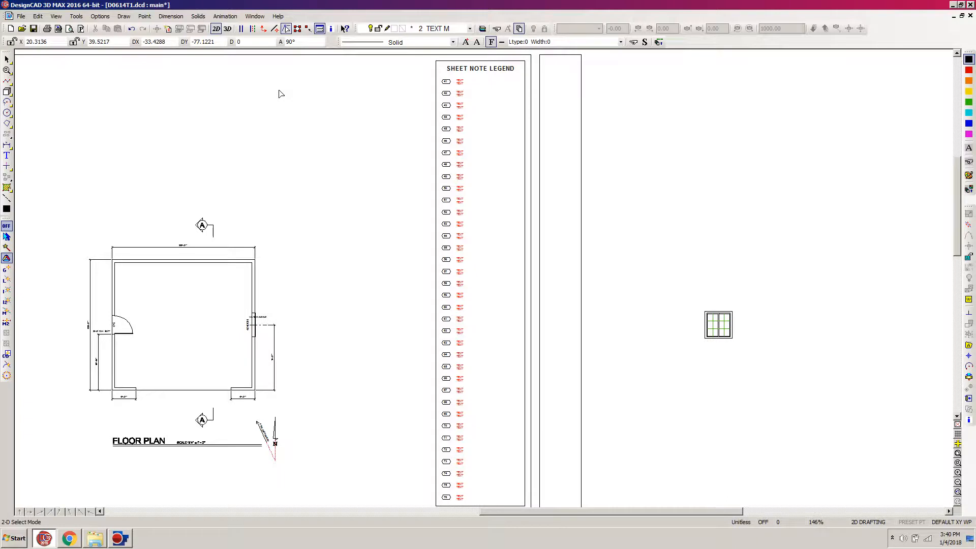
Check the width of the FLOOR PLAN SHEET NOTES column in the Chrome spreadsheet, and switch back to DesignCAD
left_click(71, 541)
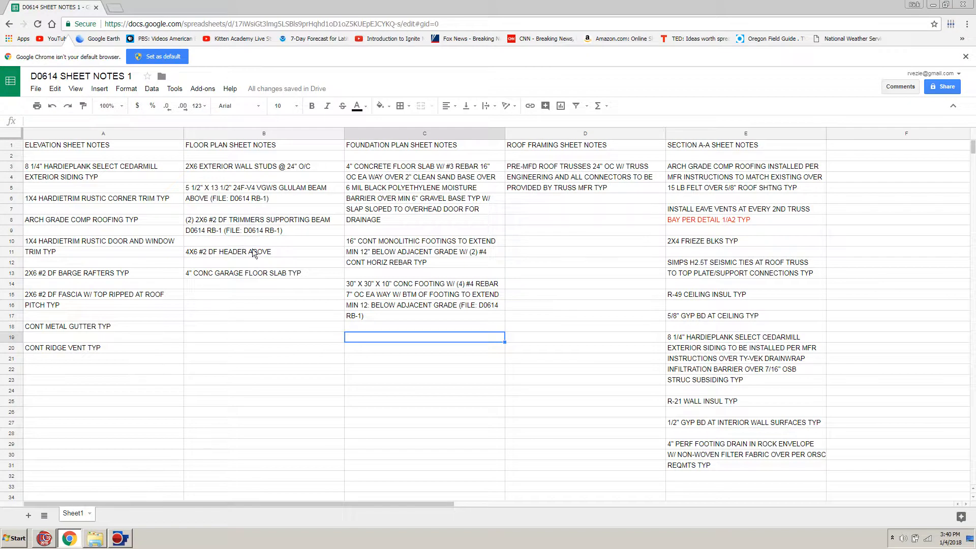
right_click(277, 134)
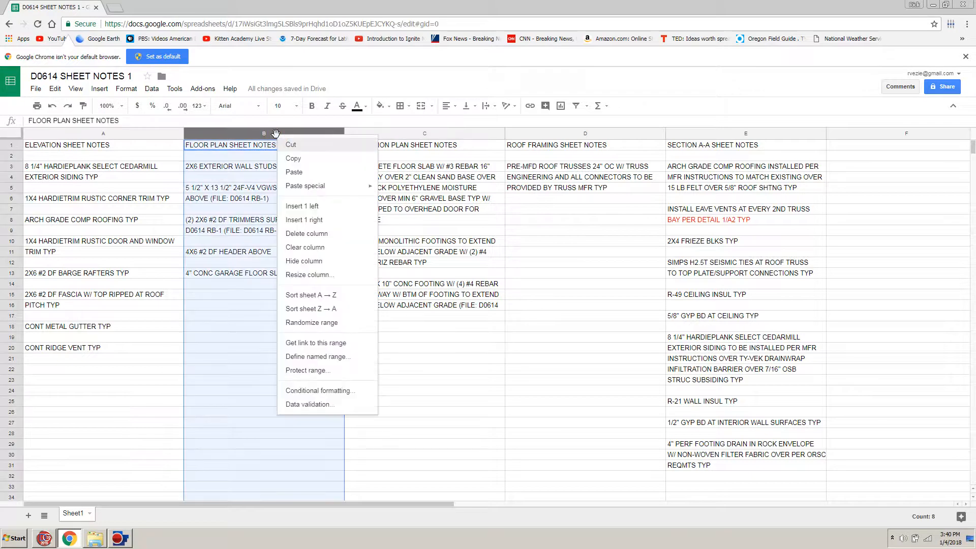
left_click(301, 278)
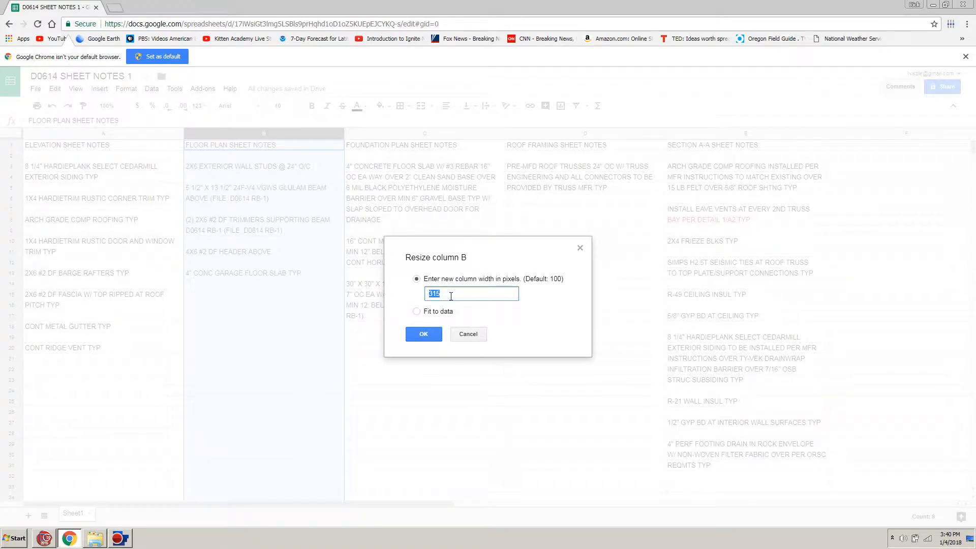
left_click(424, 335)
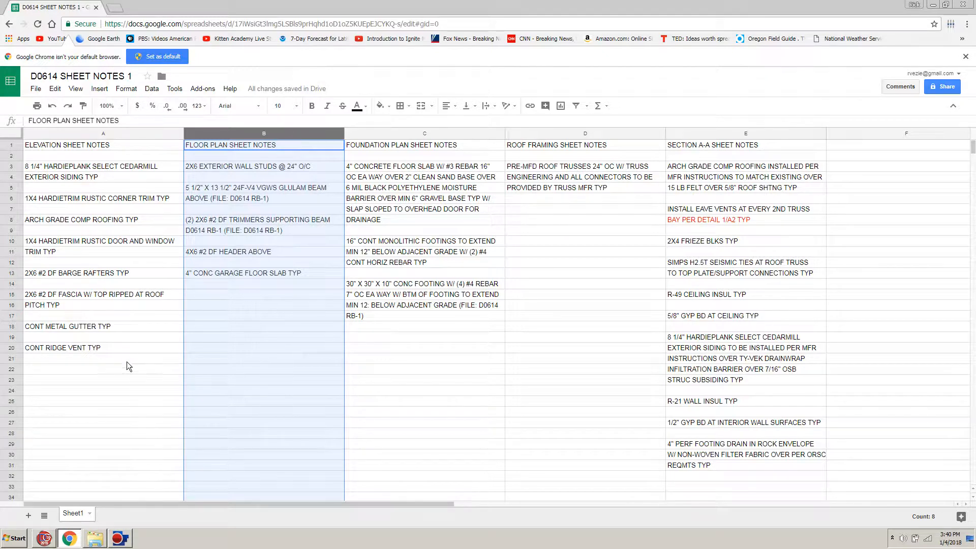
left_click(111, 355)
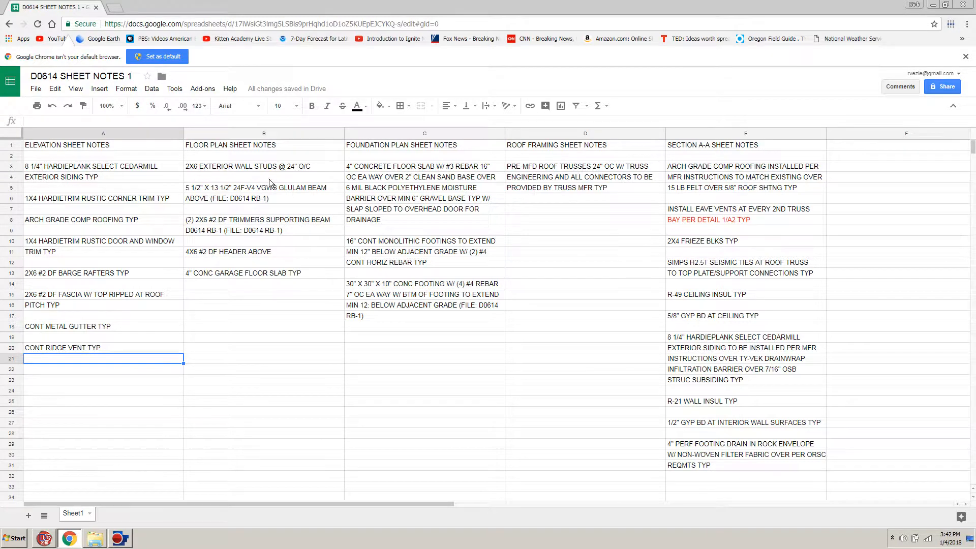
left_click(46, 542)
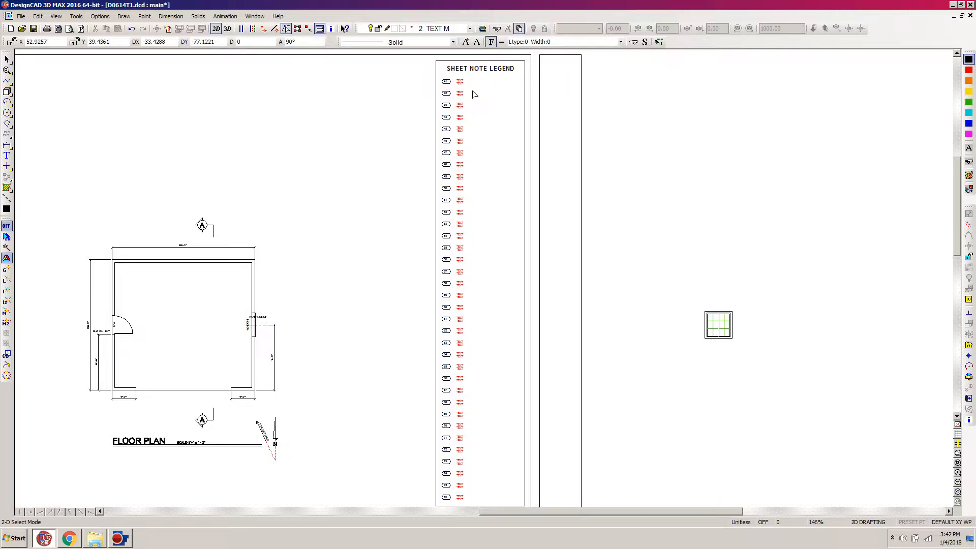
Check the cursor step sizes in the program options, and close them without changes
key("o")
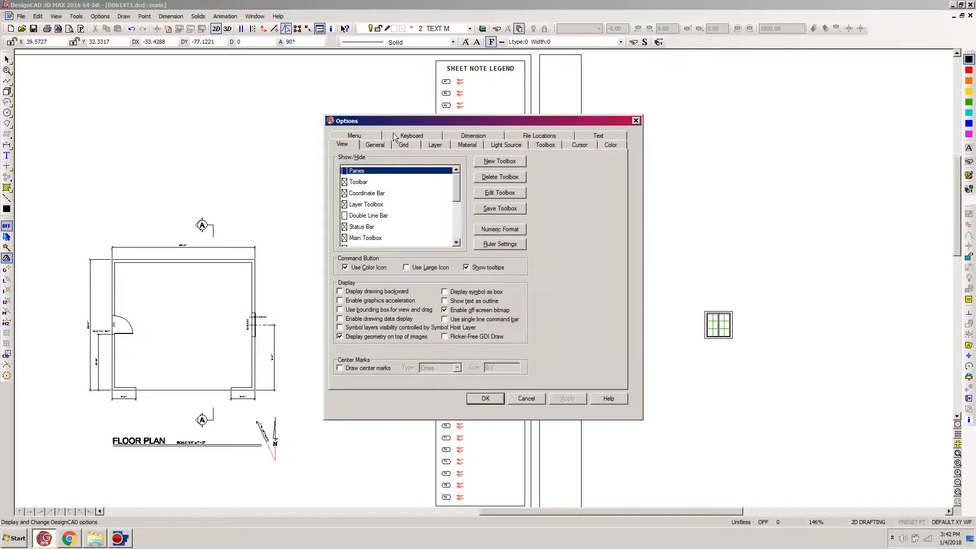
left_click(582, 145)
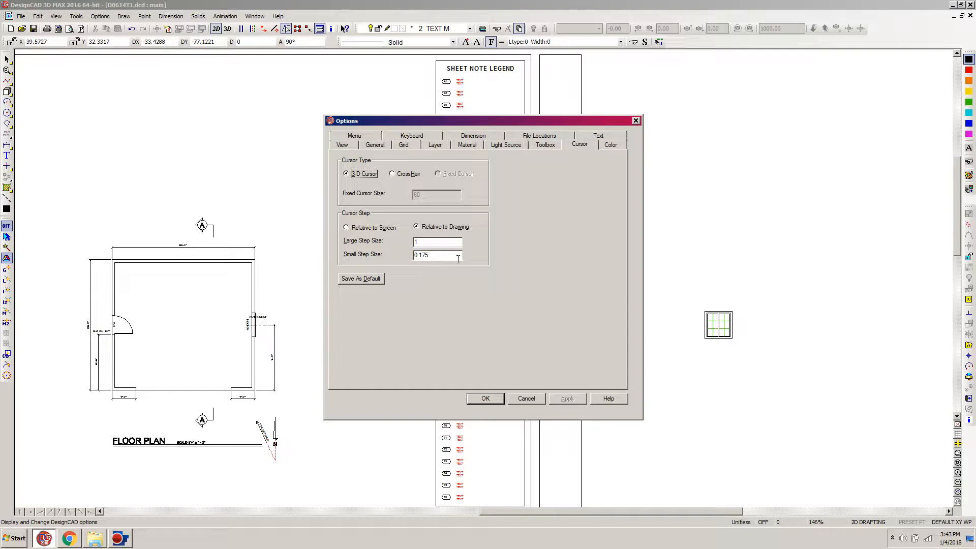
left_click(525, 398)
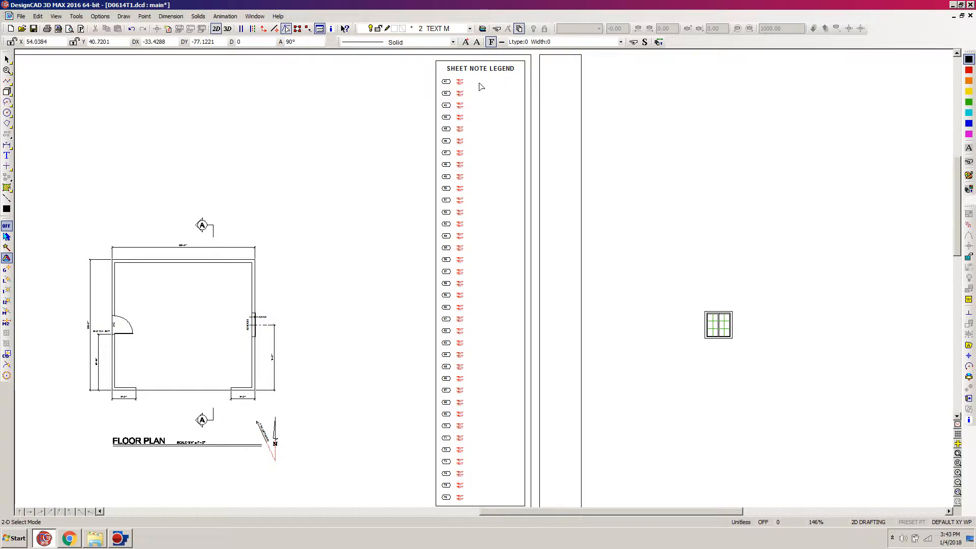
Delete the second placeholder line of note 41, and move all the notes from 42 down upward to close the gap
left_click(460, 84)
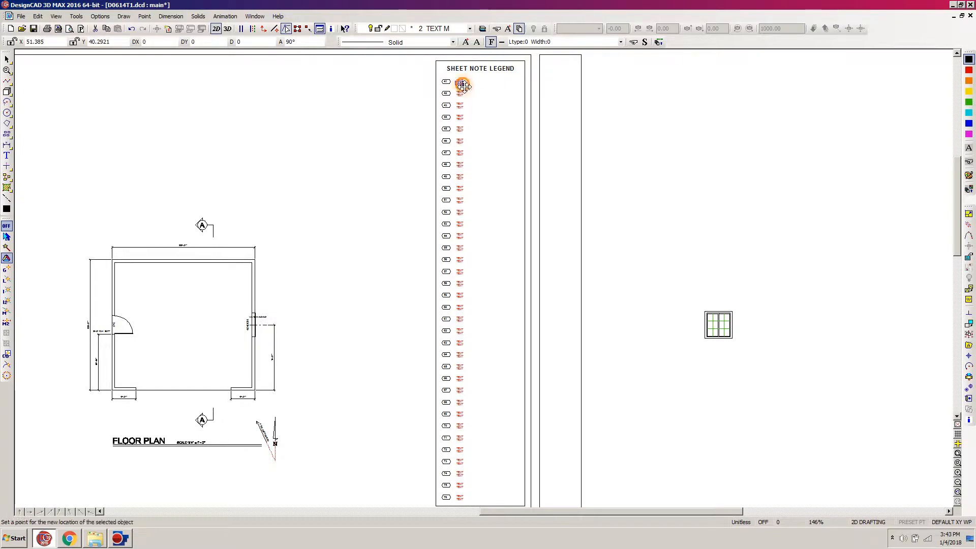
left_click(574, 173)
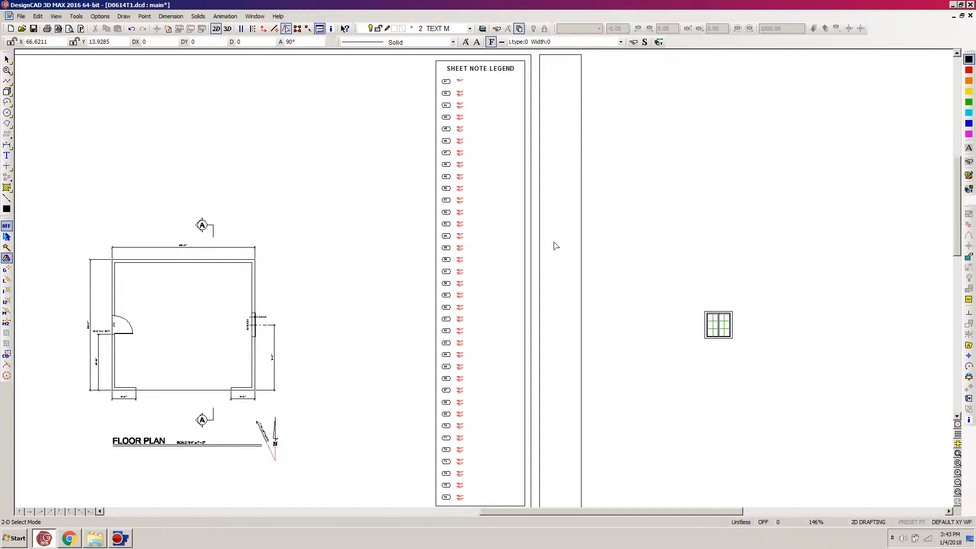
left_click_drag(426, 507, 680, 89)
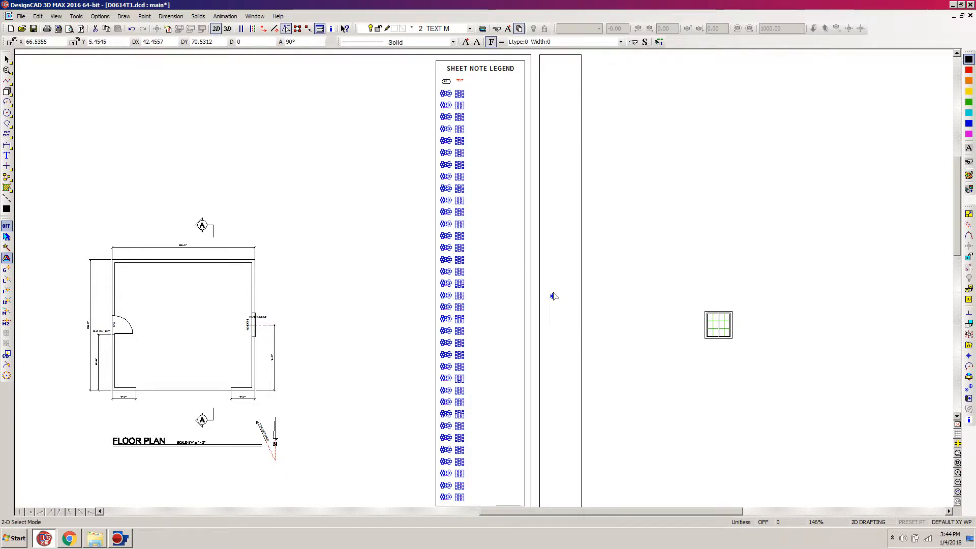
left_click(553, 296)
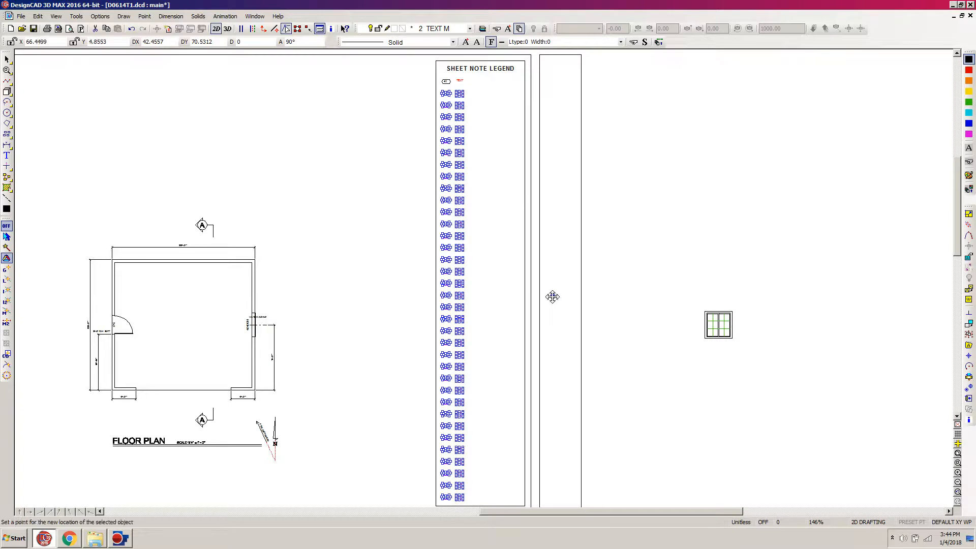
key("m")
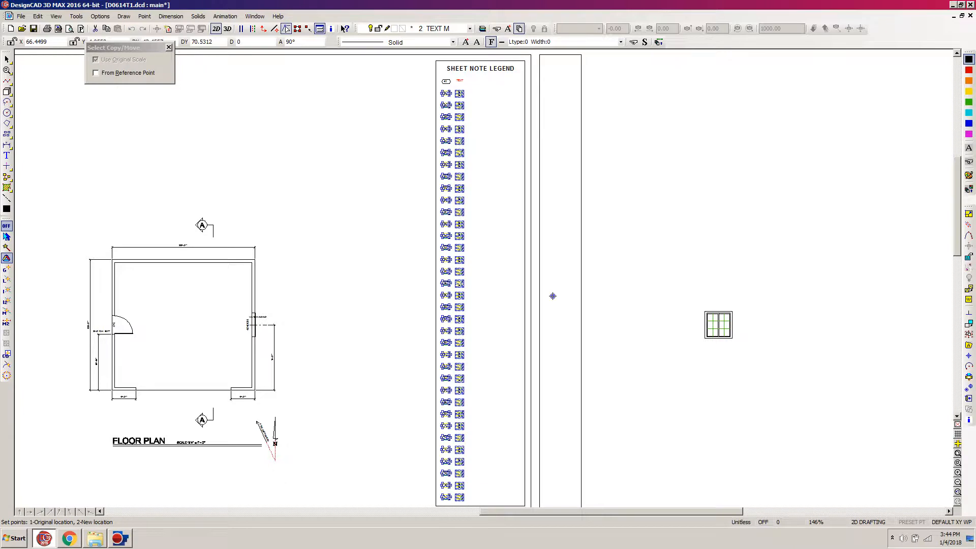
left_click(552, 295)
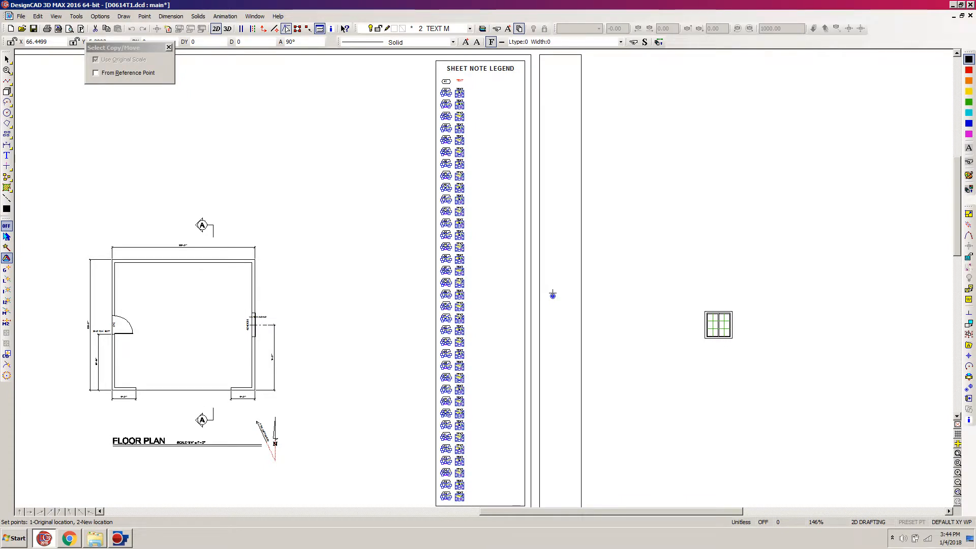
left_click(552, 293)
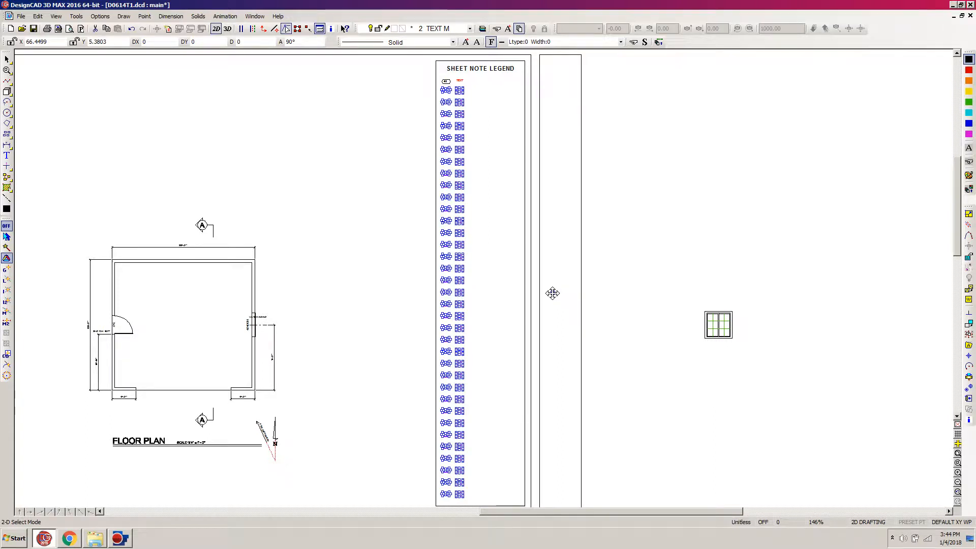
left_click(552, 293)
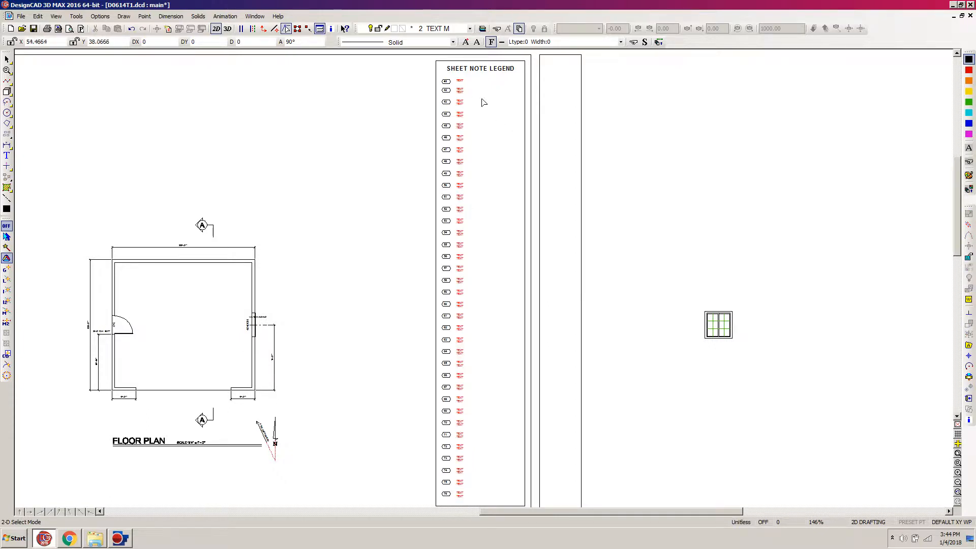
Copy the floor plan note 2X6 EXTERIOR WALL STUDS @ 24" O/C from the spreadsheet in Chrome, and return to DesignCAD
key("w")
left_click(408, 61)
left_click(597, 196)
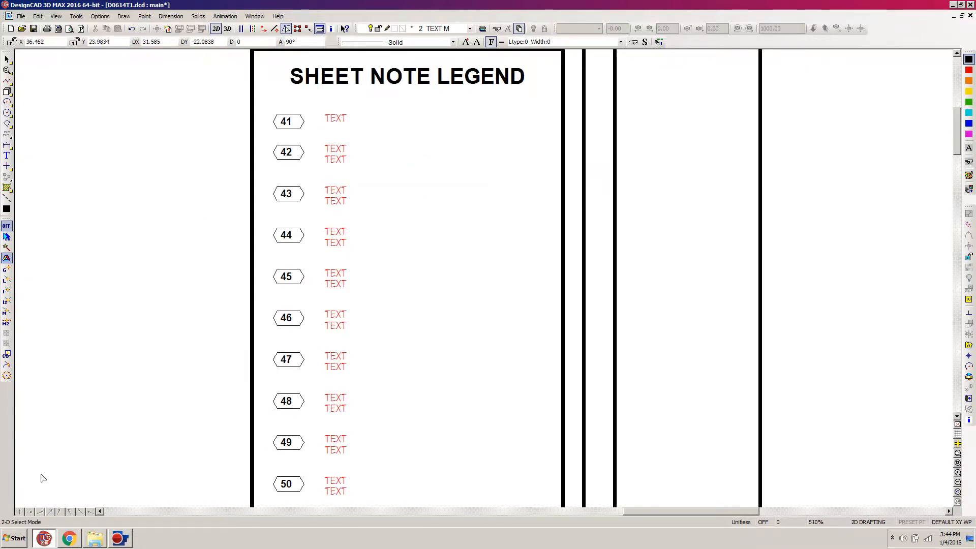
left_click(70, 540)
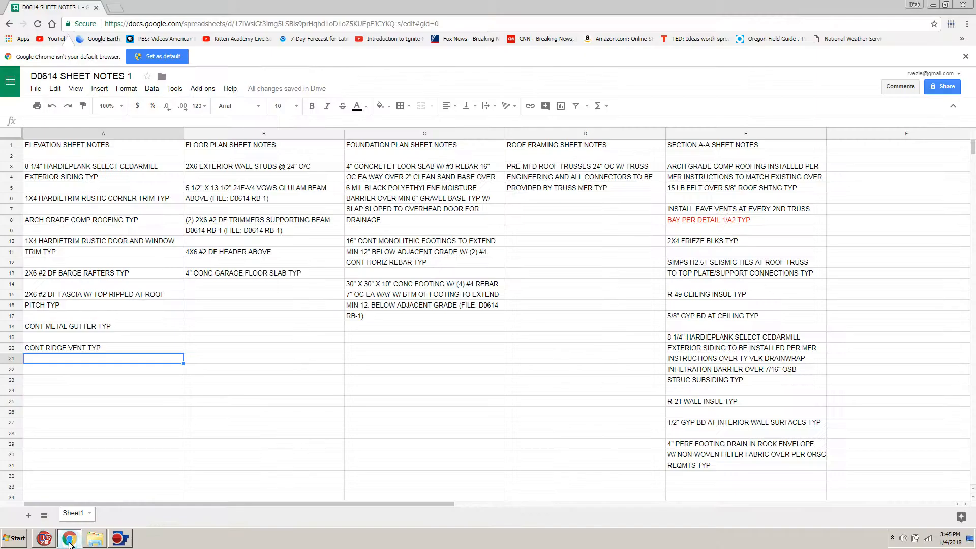
left_click(224, 169)
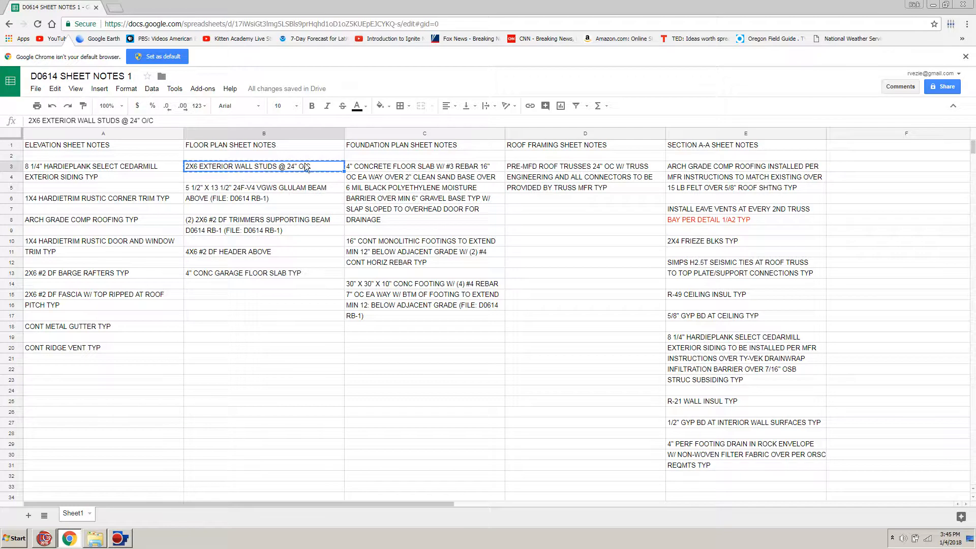
left_click(45, 539)
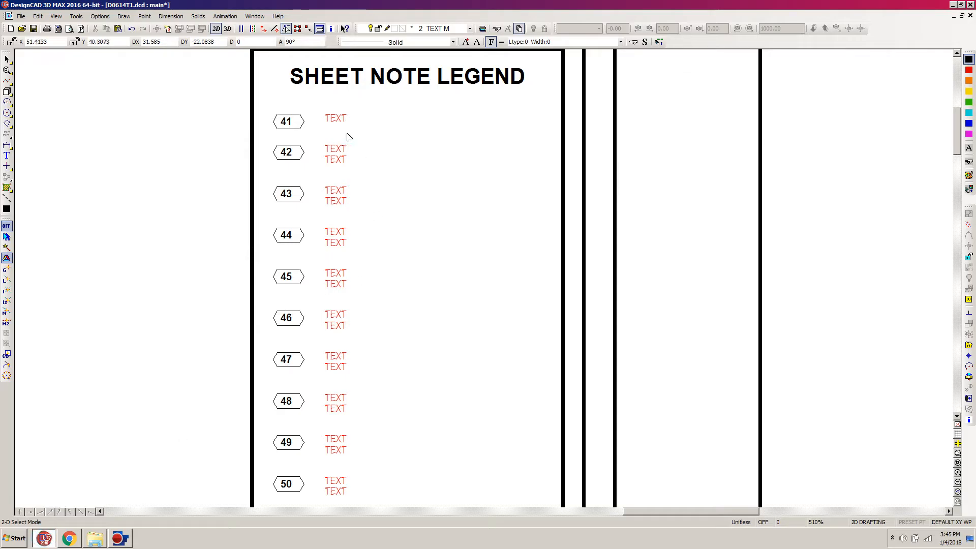
Replace the placeholder text of note 41 with the copied note 2X6 EXTERIOR WALL STUDS @ 24" O/C
left_click(324, 124)
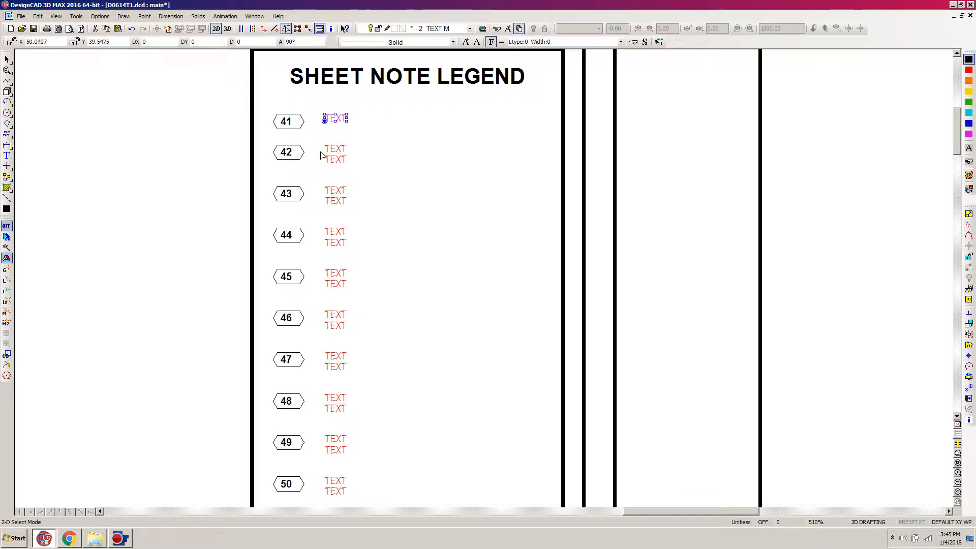
left_click(969, 421)
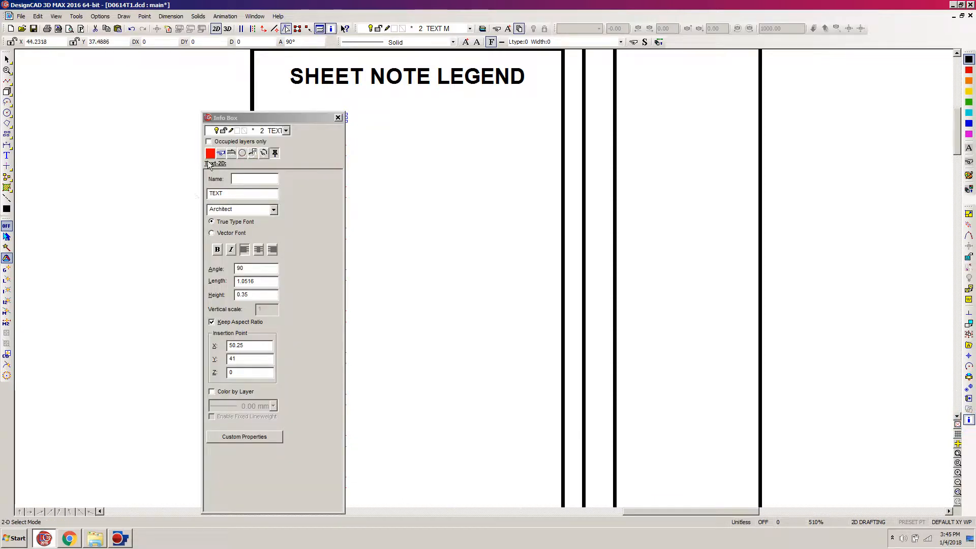
double_click(238, 194)
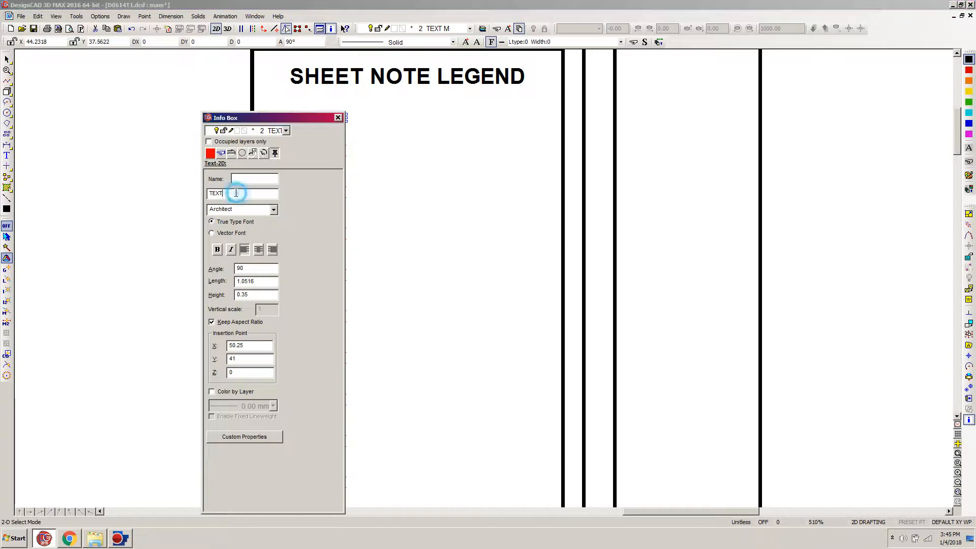
key("ctrl+v")
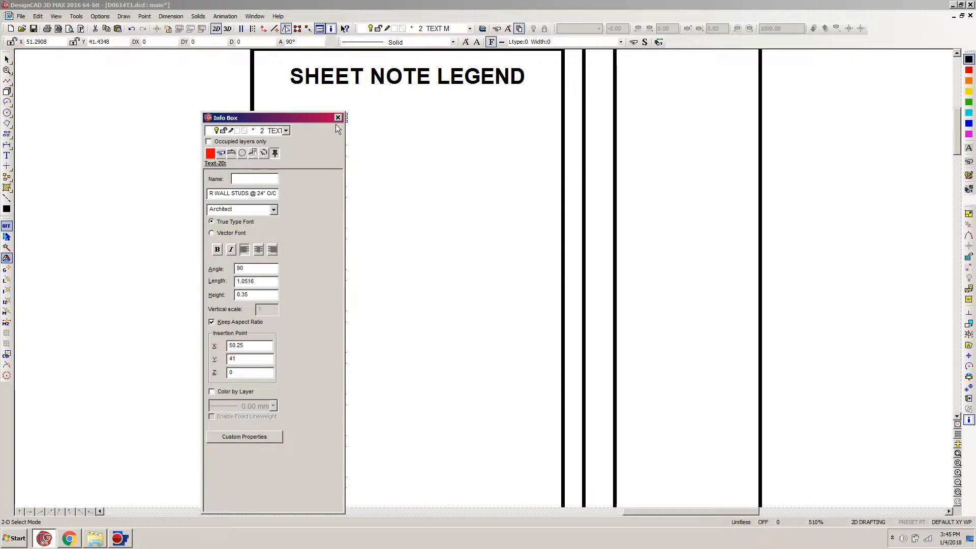
key("Tab")
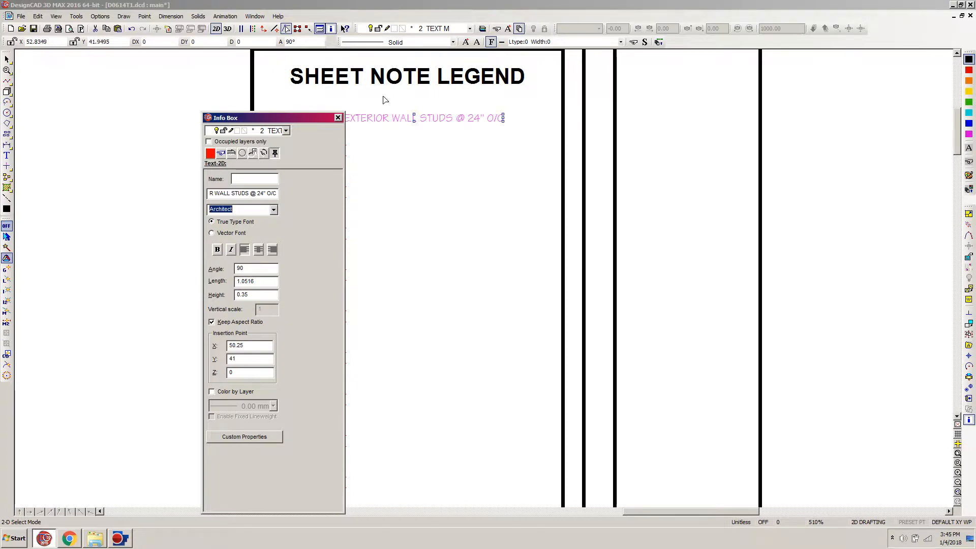
Recolour the note 41 text black, deselect it, and move the Info Box clear of the legend
left_click_drag(300, 120, 187, 120)
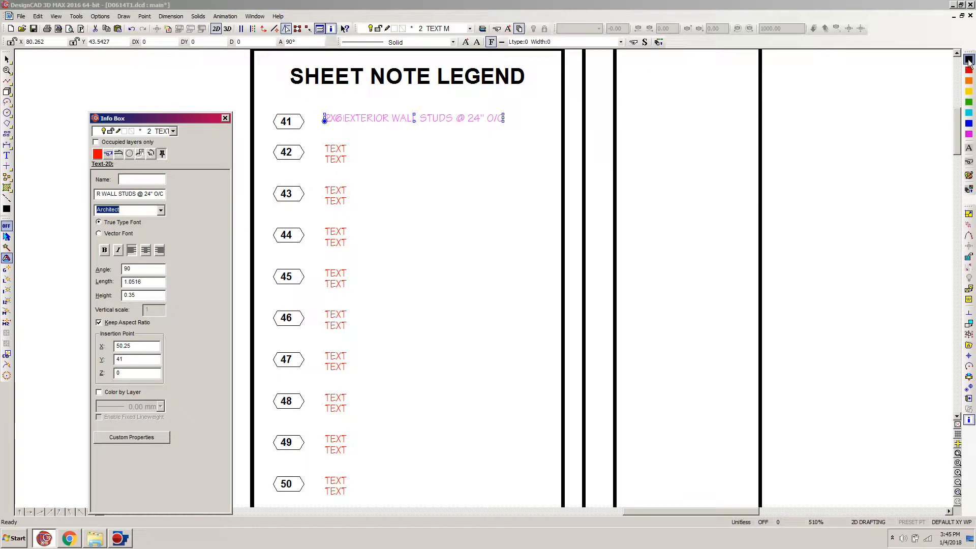
left_click(969, 149)
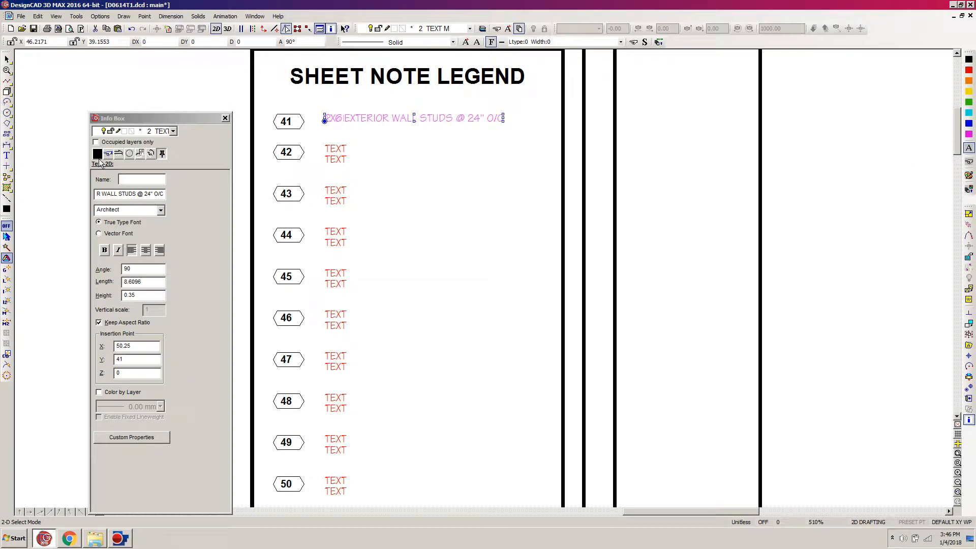
left_click(483, 157)
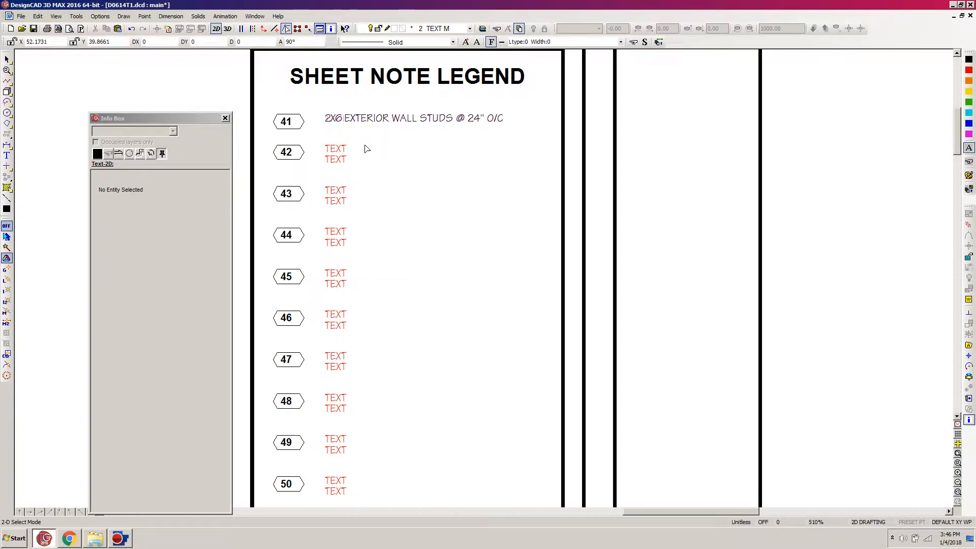
left_click_drag(181, 118, 275, 515)
left_click(389, 3)
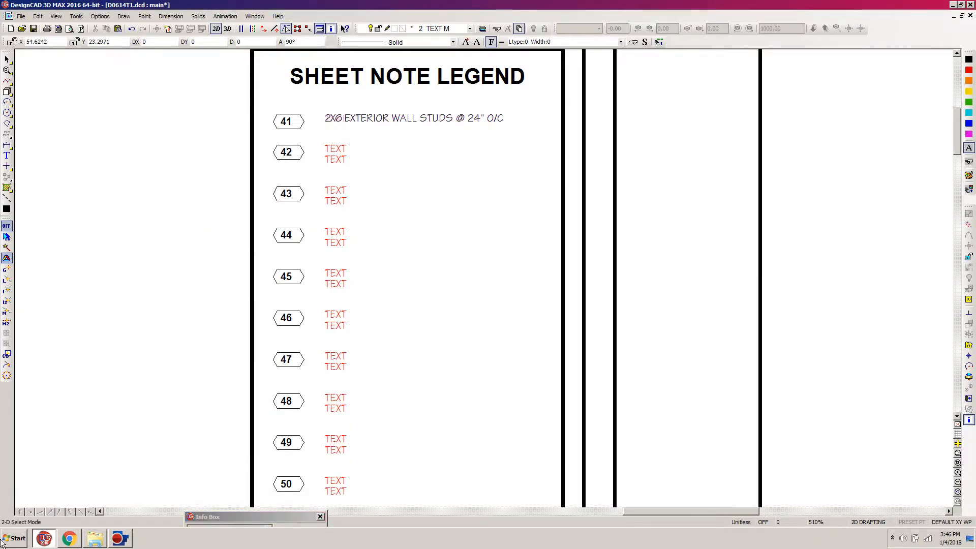
Switch to the Chrome spreadsheet and colour the note 2X6 EXTERIOR WALL STUDS @ 24" O/C red
left_click(69, 542)
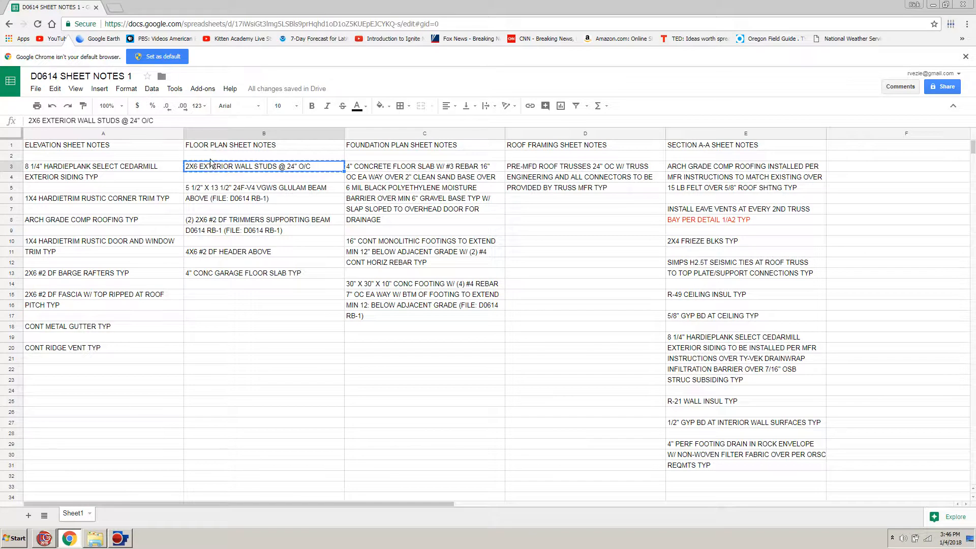
left_click(303, 190)
double_click(312, 168)
left_click_drag(316, 166, 178, 168)
left_click(363, 108)
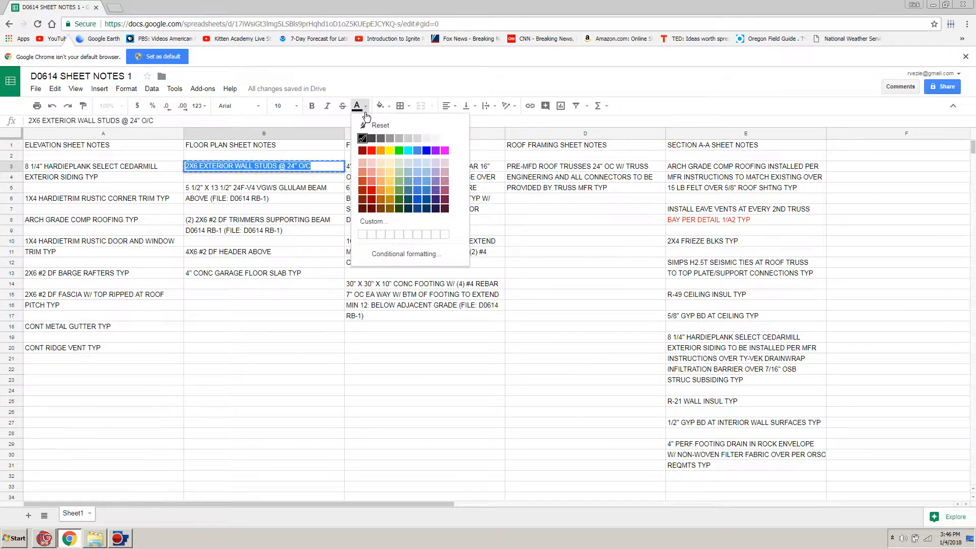
left_click(371, 151)
left_click(238, 328)
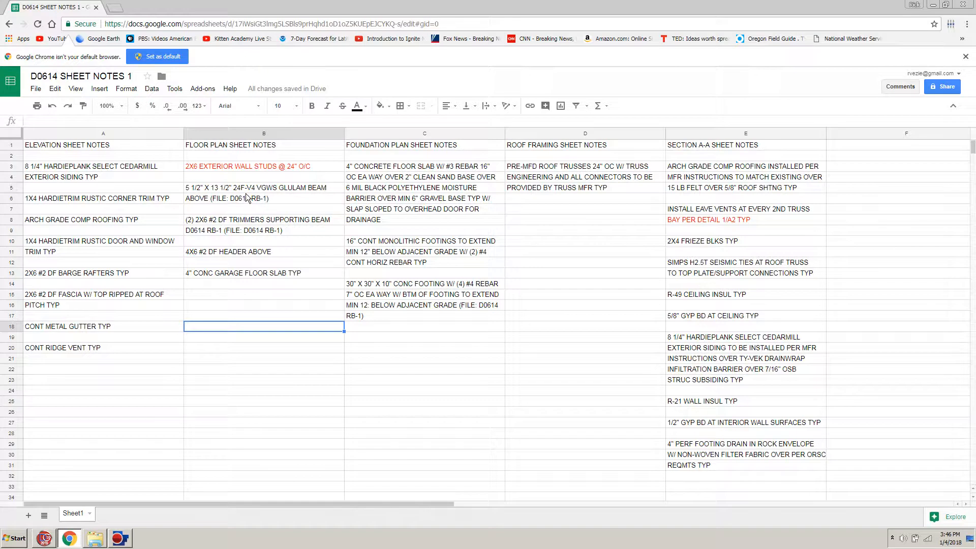
key("Down")
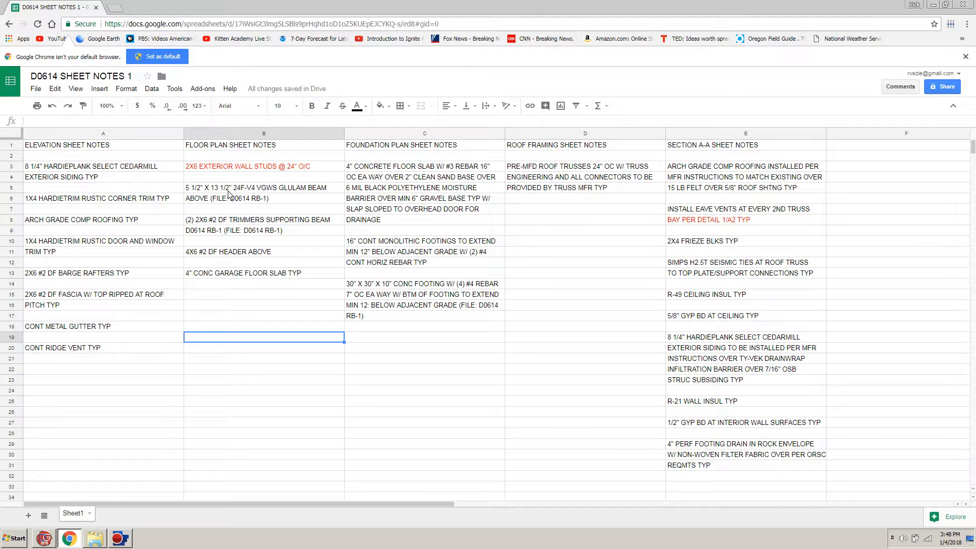
Copy the two-line glulam beam note under FLOOR PLAN SHEET NOTES in the Chrome spreadsheet, and return to DesignCAD
left_click(43, 540)
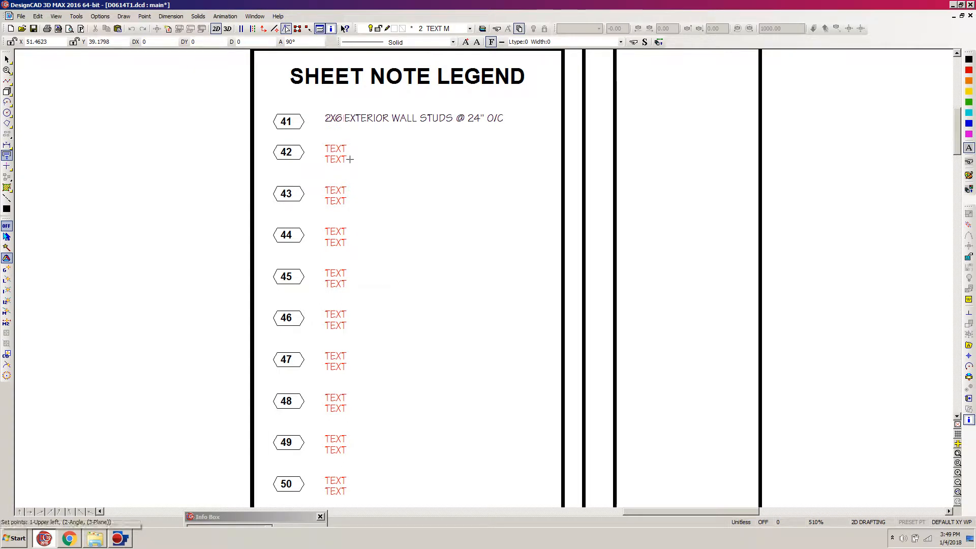
left_click(70, 541)
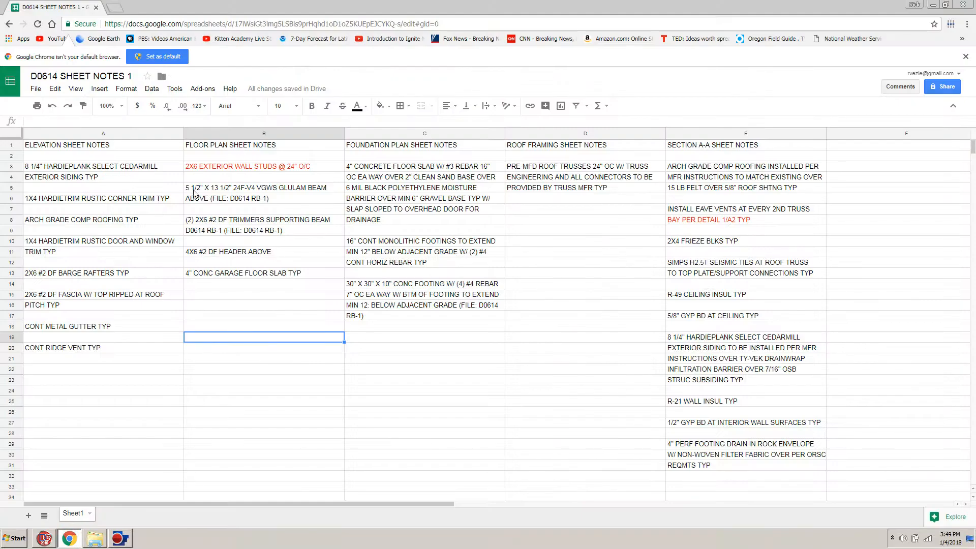
left_click(226, 190)
left_click_drag(226, 191, 228, 204)
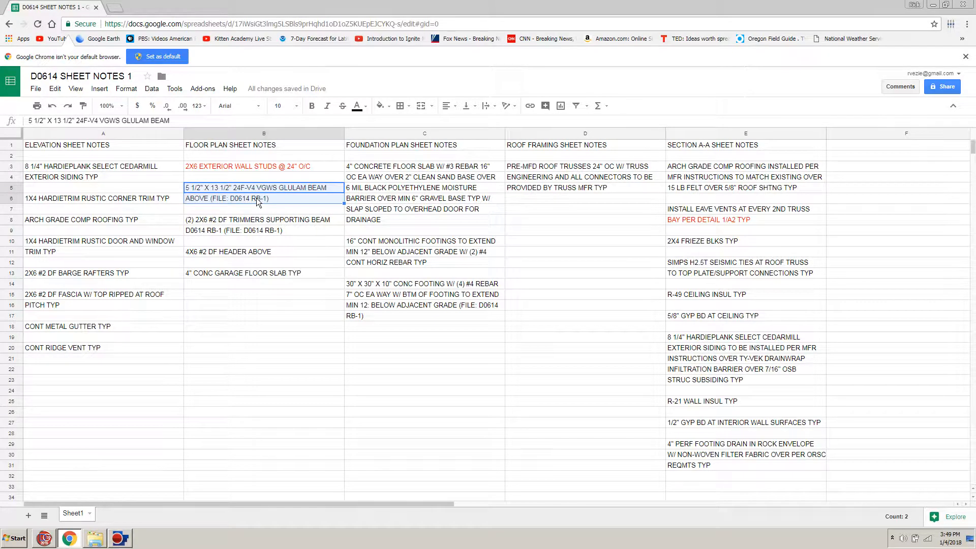
key("ctrl+c")
left_click(45, 539)
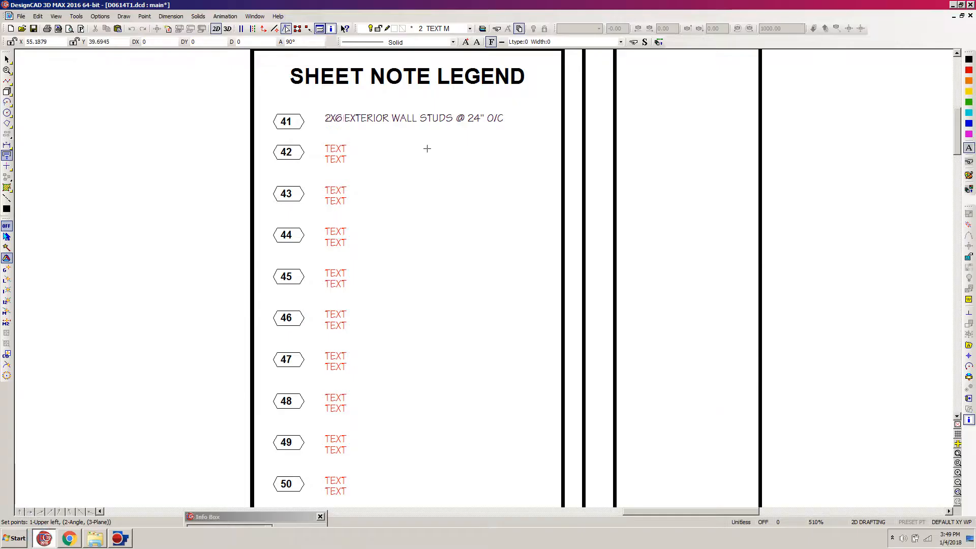
Place the copied glulam beam note as a text block at the start of note 42 with the angle set to 90
left_click(7, 156)
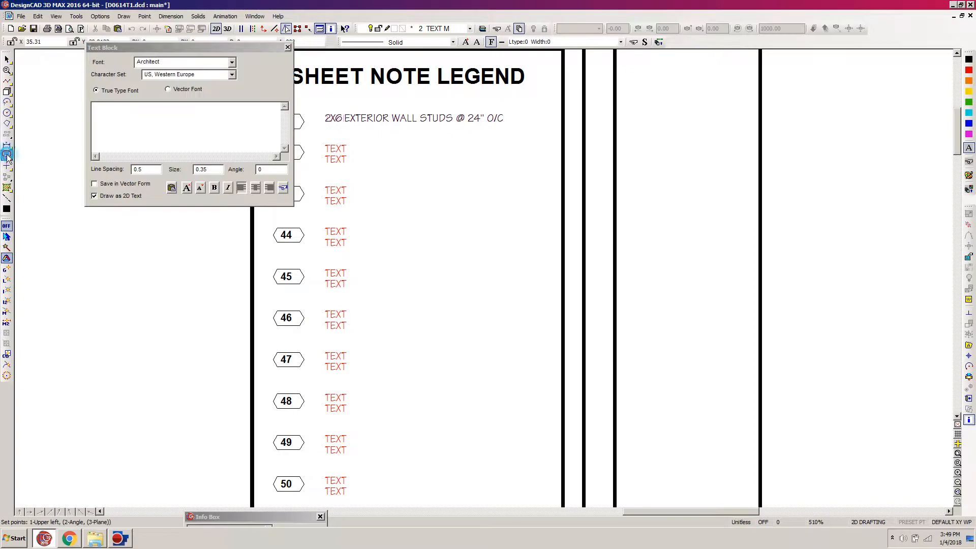
left_click(7, 158)
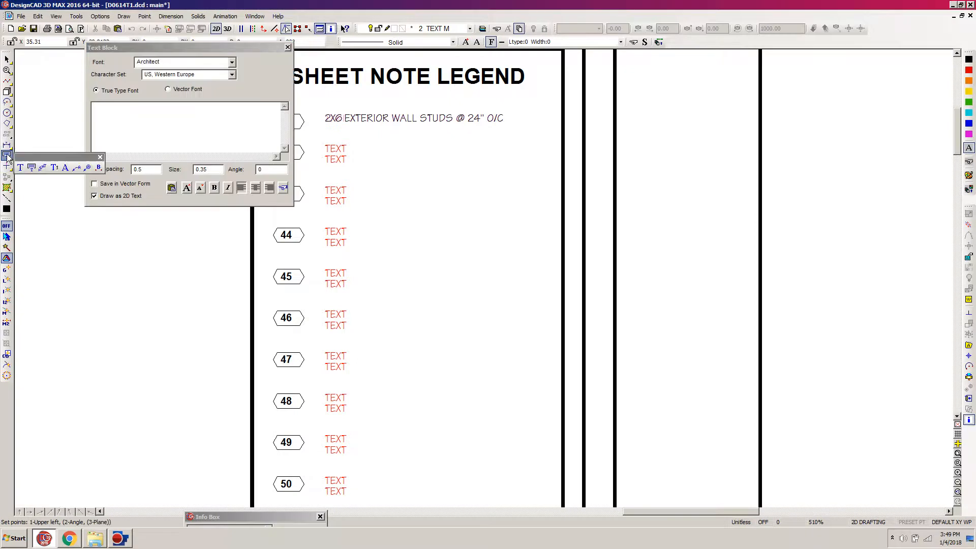
left_click(32, 167)
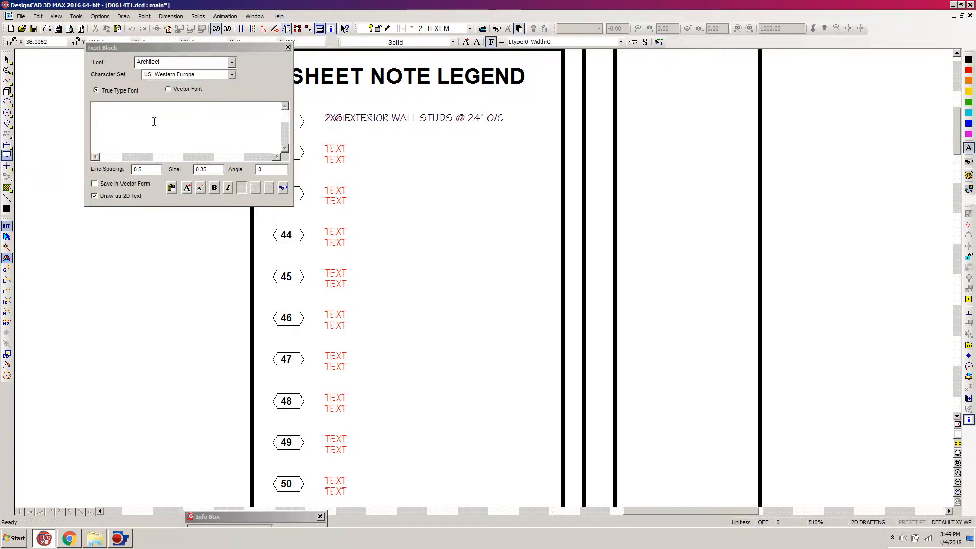
left_click(104, 108)
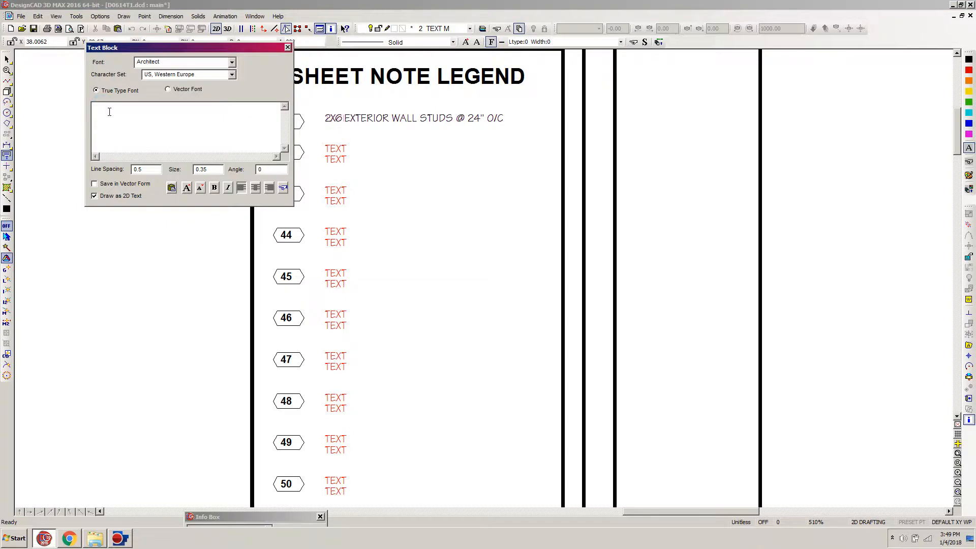
key("ctrl+v")
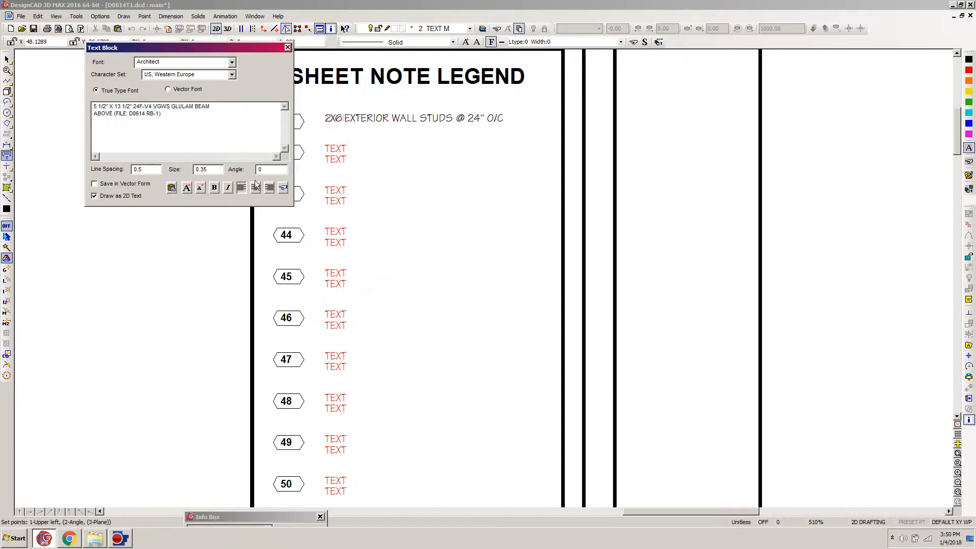
double_click(270, 170)
type("90")
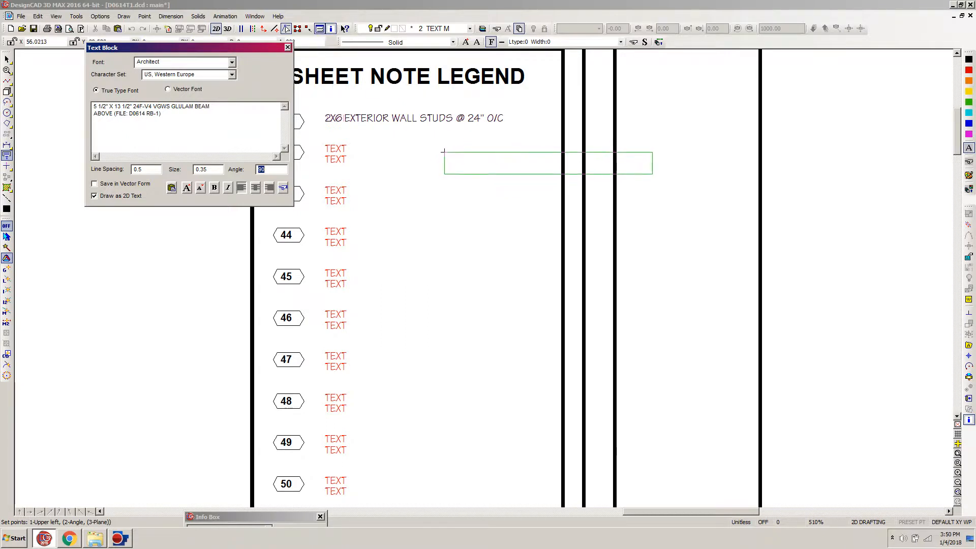
left_click(324, 145)
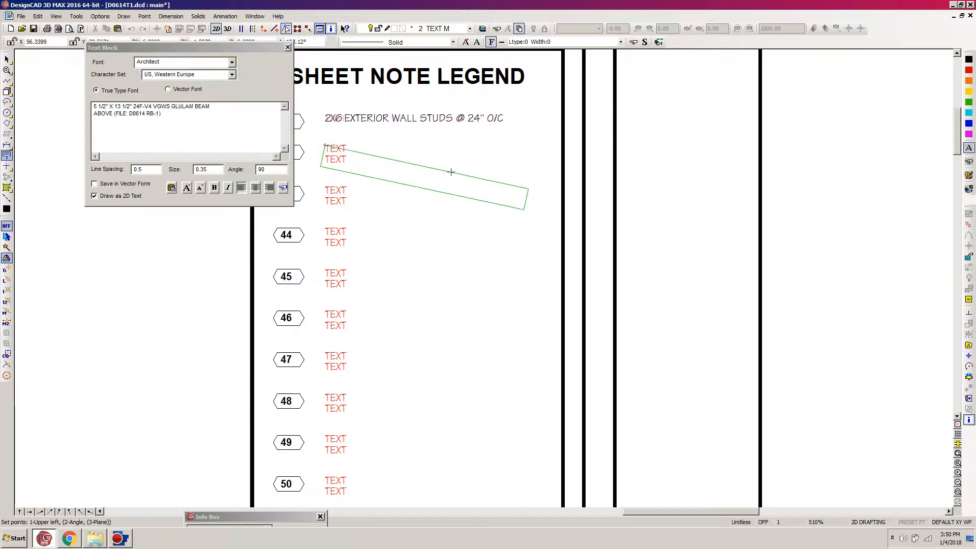
key("Return")
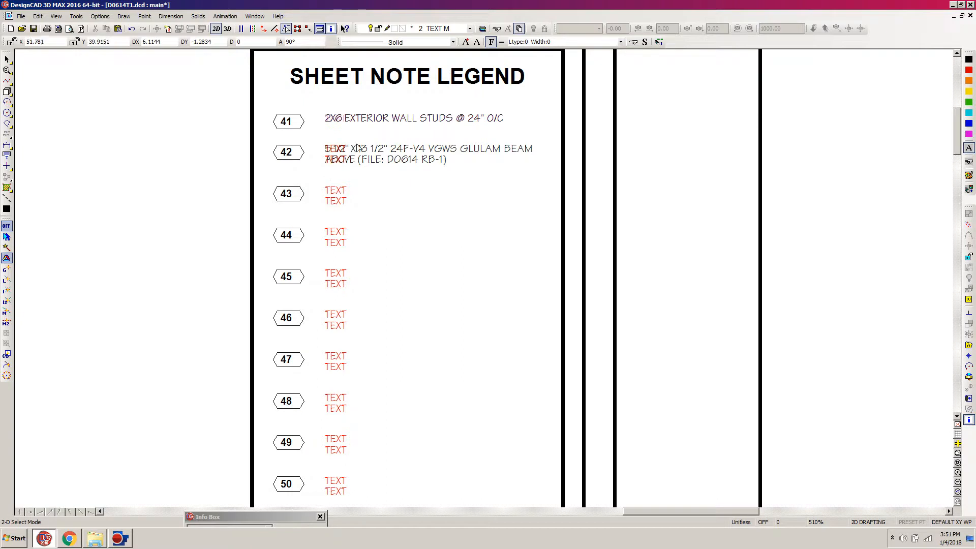
Inspect the two red placeholder lines overlapping note 42 in the Info Box, together and one at a time
left_click_drag(365, 133, 311, 174)
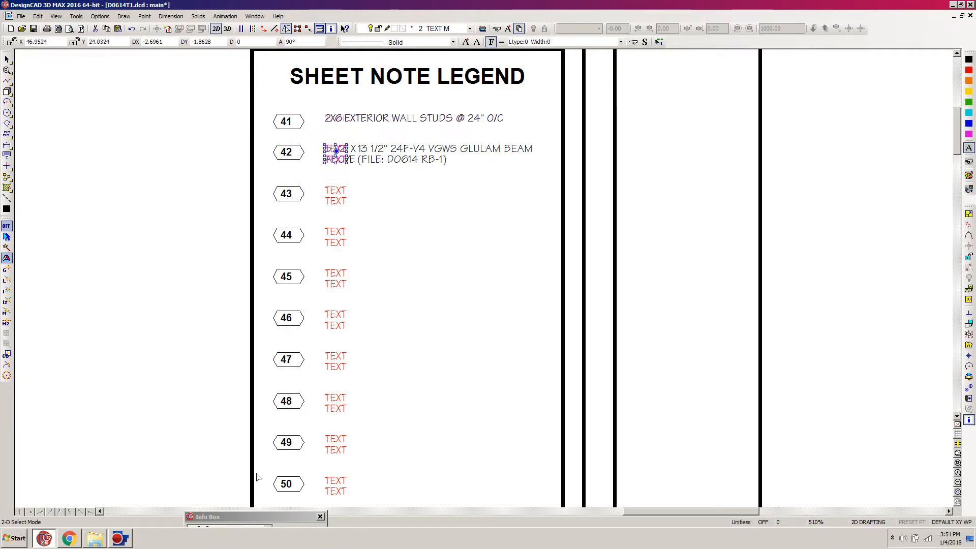
left_click_drag(257, 522, 162, 293)
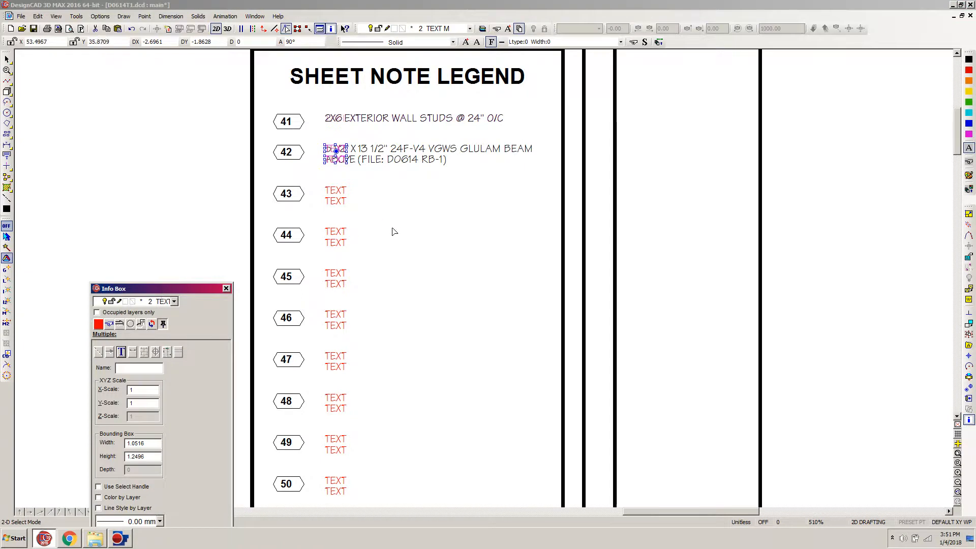
left_click(435, 239)
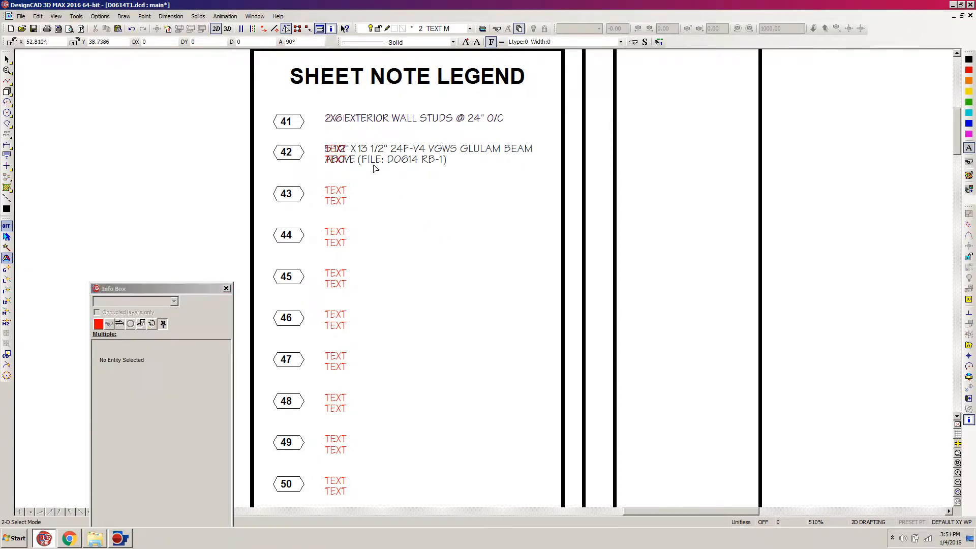
left_click(343, 147)
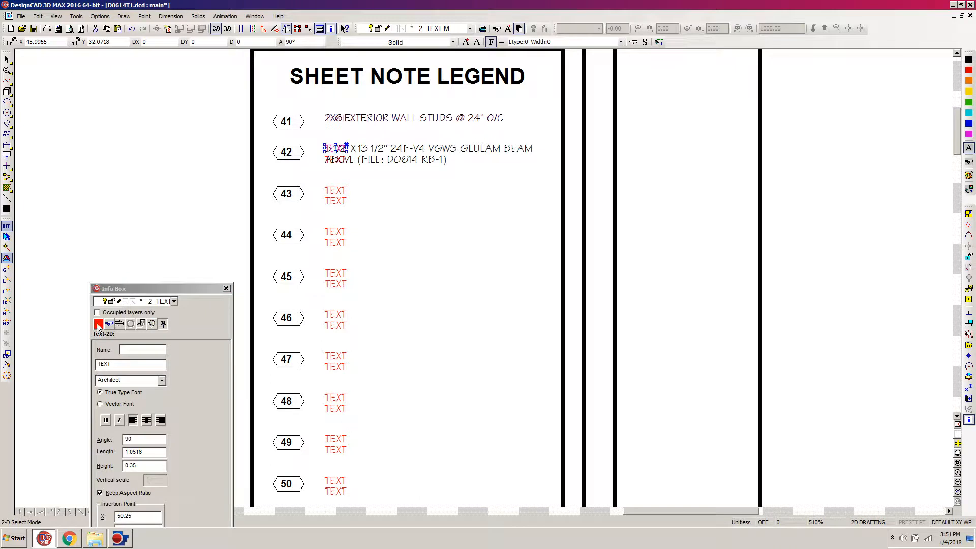
left_click(460, 268)
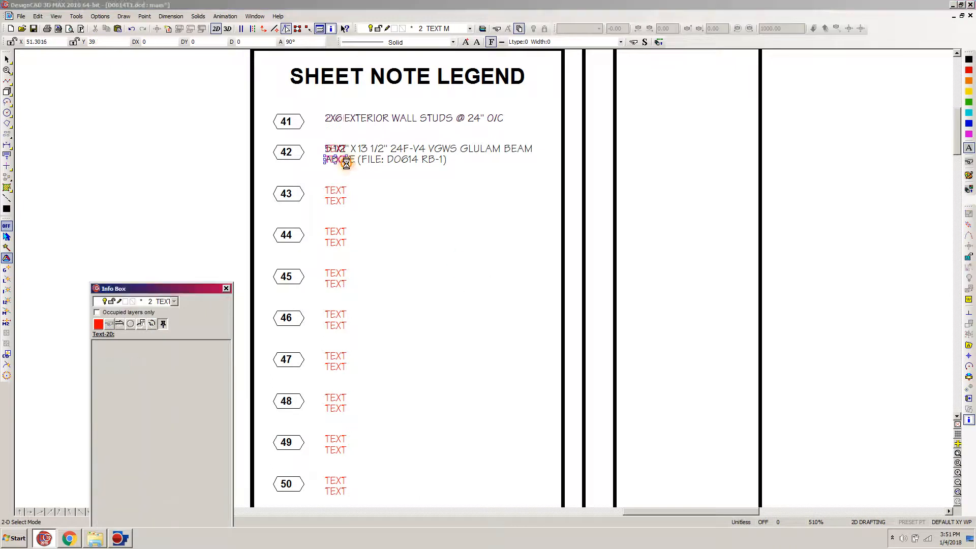
left_click(351, 168)
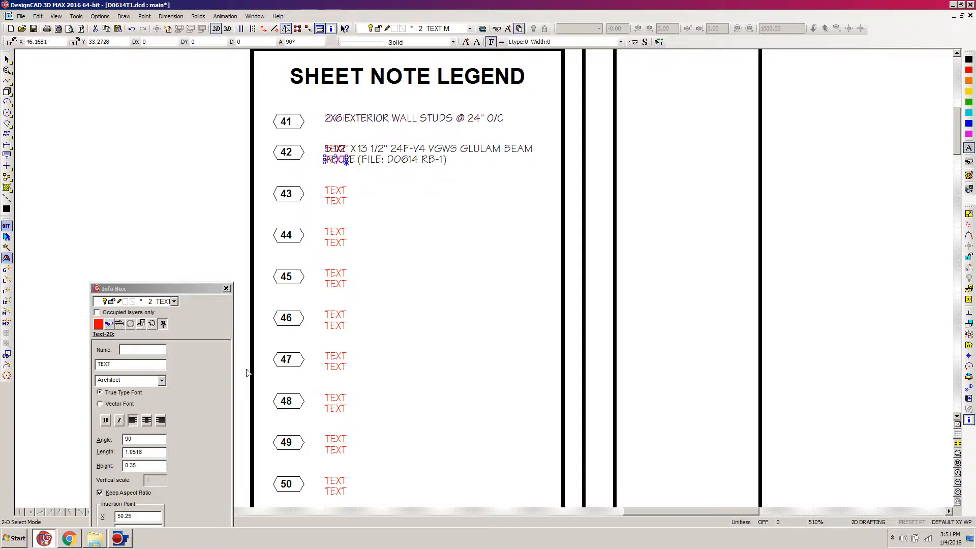
left_click(489, 337)
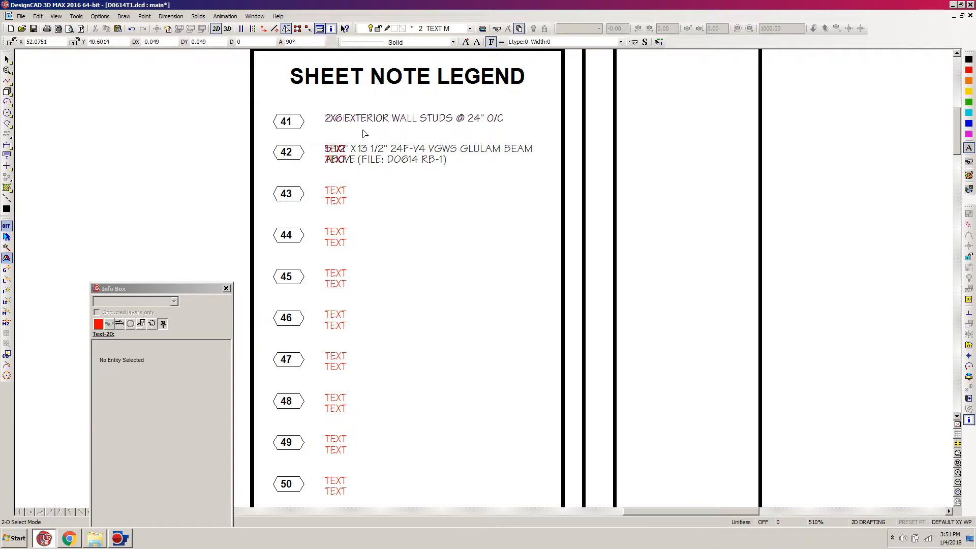
Delete both red placeholder lines overlapping note 42 and move the Info Box clear of the legend
left_click_drag(363, 131, 317, 174)
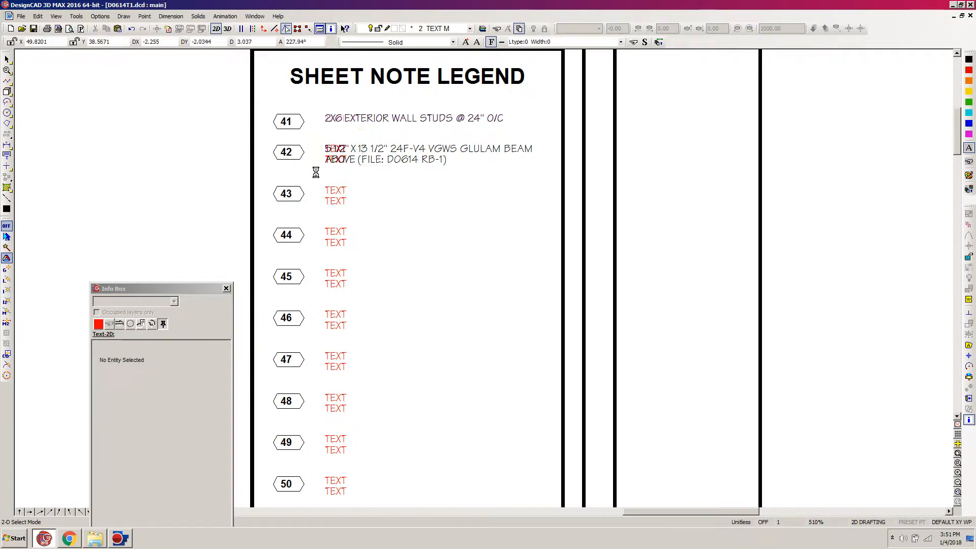
left_click(341, 178)
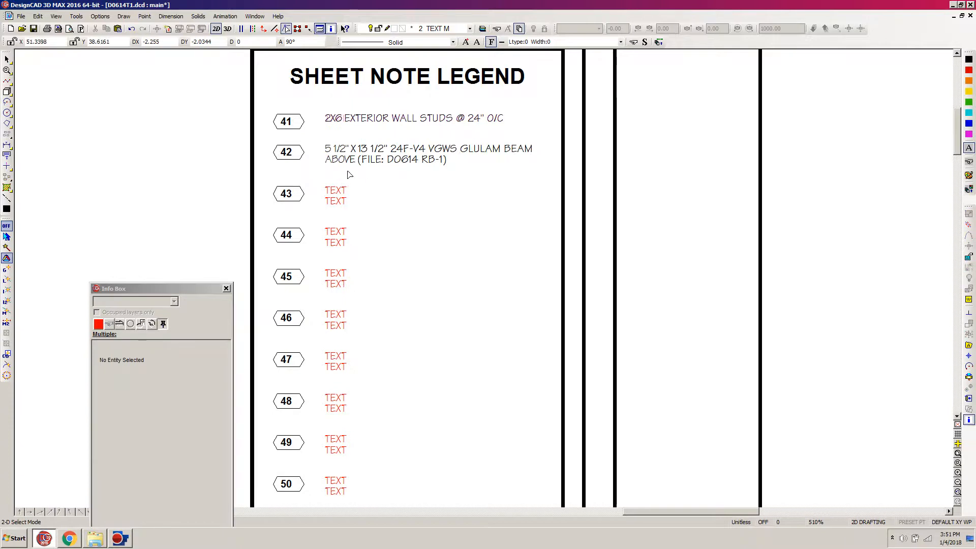
left_click_drag(176, 290, 265, 519)
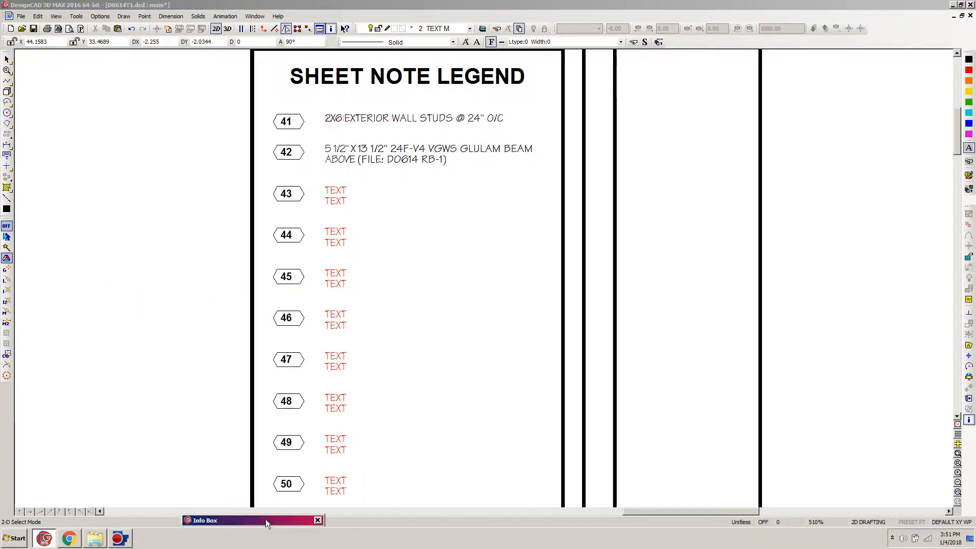
left_click(148, 363)
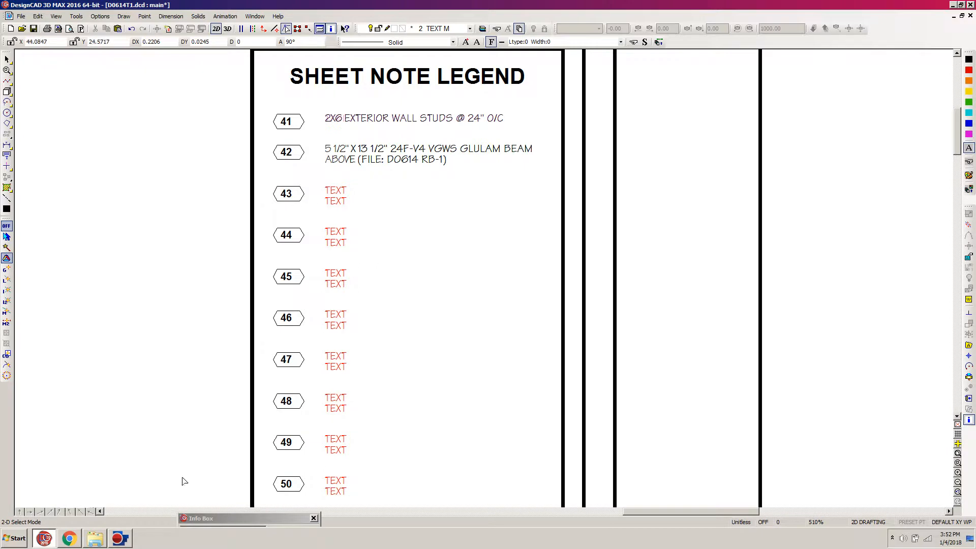
Copy the two-line note (2) 2X6 #2 DF TRIMMERS SUPPORTING BEAM D0614 RB-1 (FILE: D0614 RB-1) from the Chrome spreadsheet, and return to DesignCAD
left_click(70, 539)
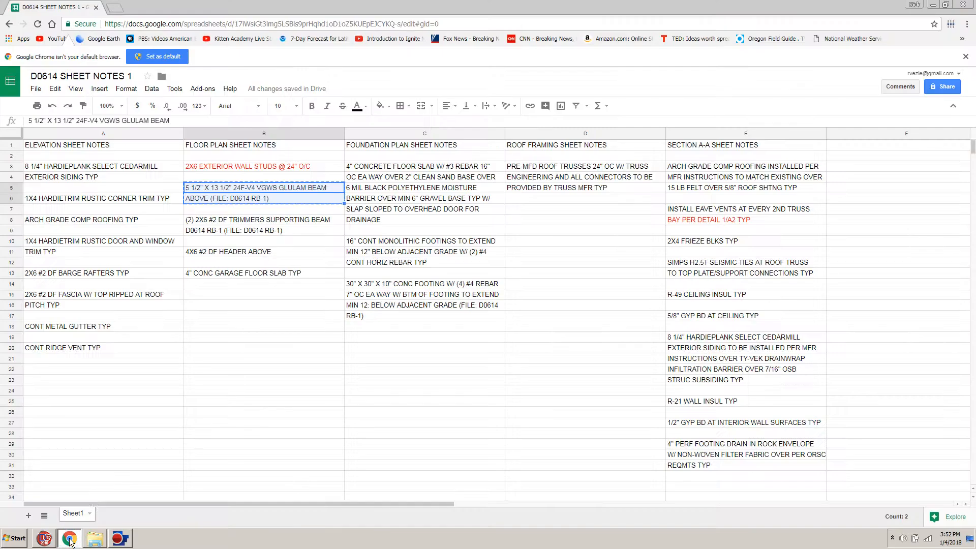
left_click(216, 222)
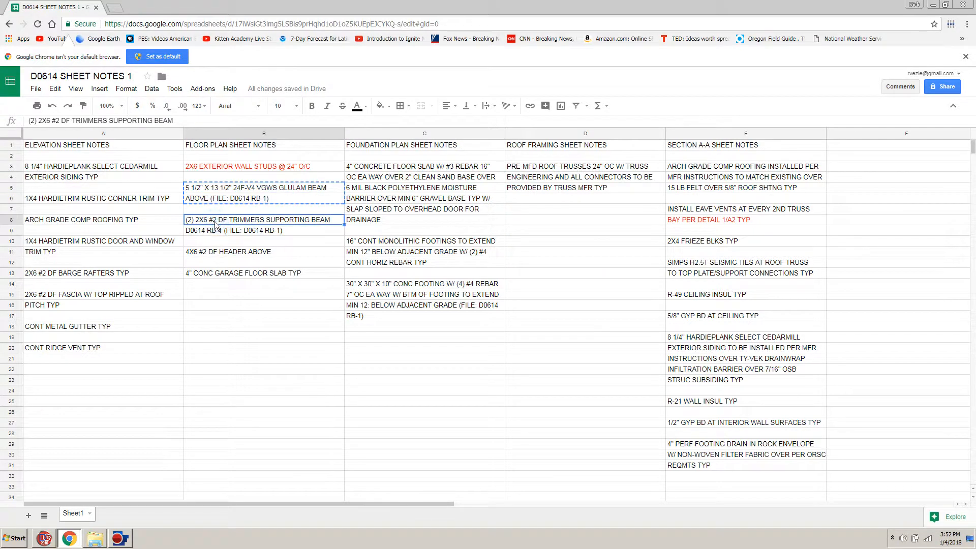
left_click(214, 234, "shift")
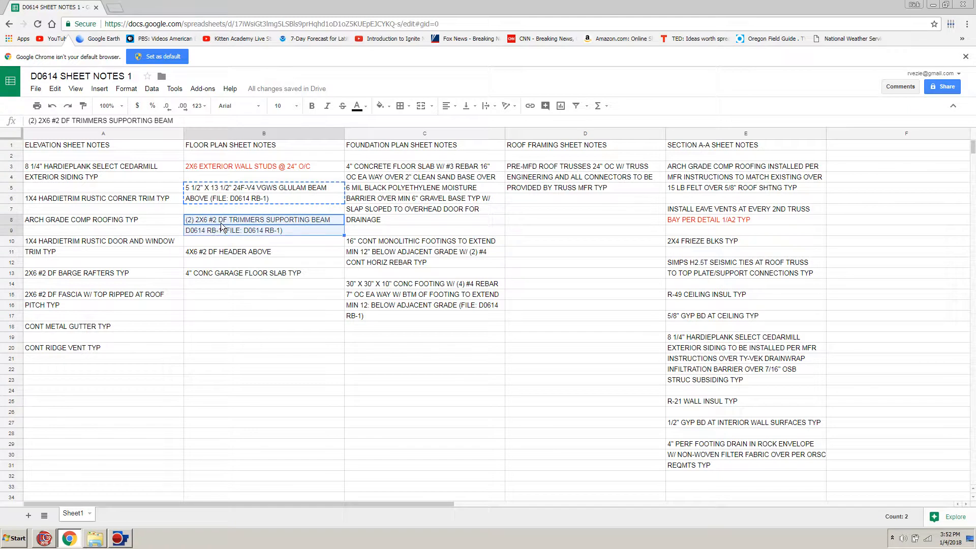
key("ctrl+c")
left_click(45, 539)
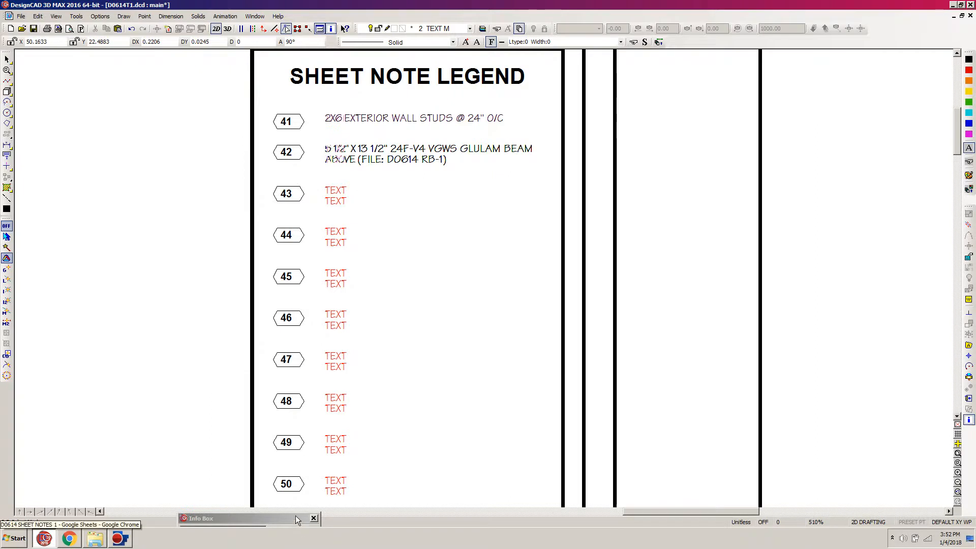
Place the copied 2X6 trimmers note as a text block at the start of note 43, replacing the previous text block content
left_click(7, 155)
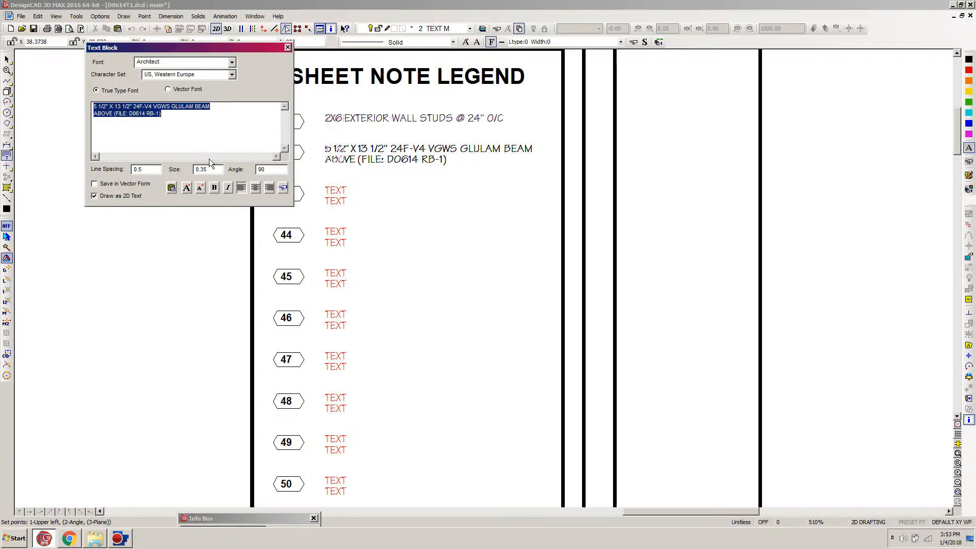
key("ctrl+v")
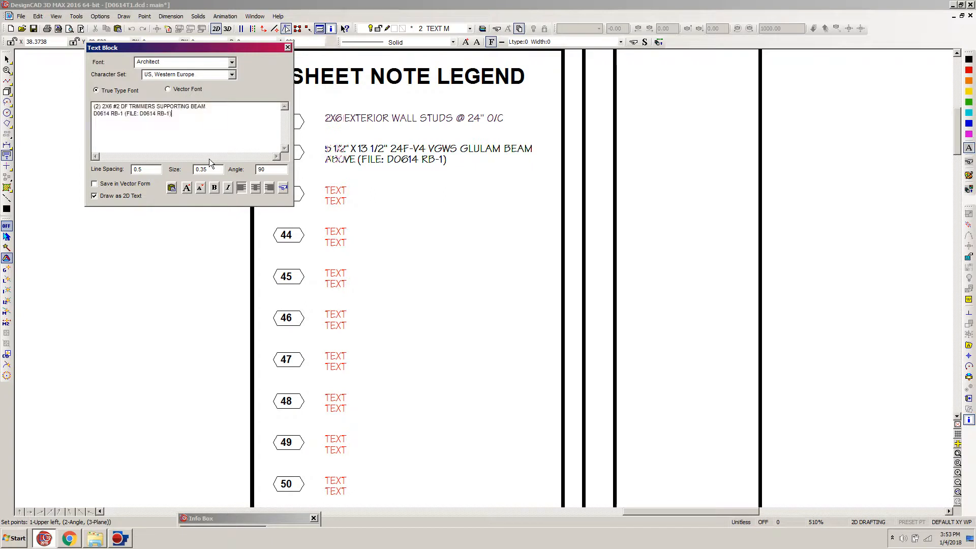
left_click(324, 186)
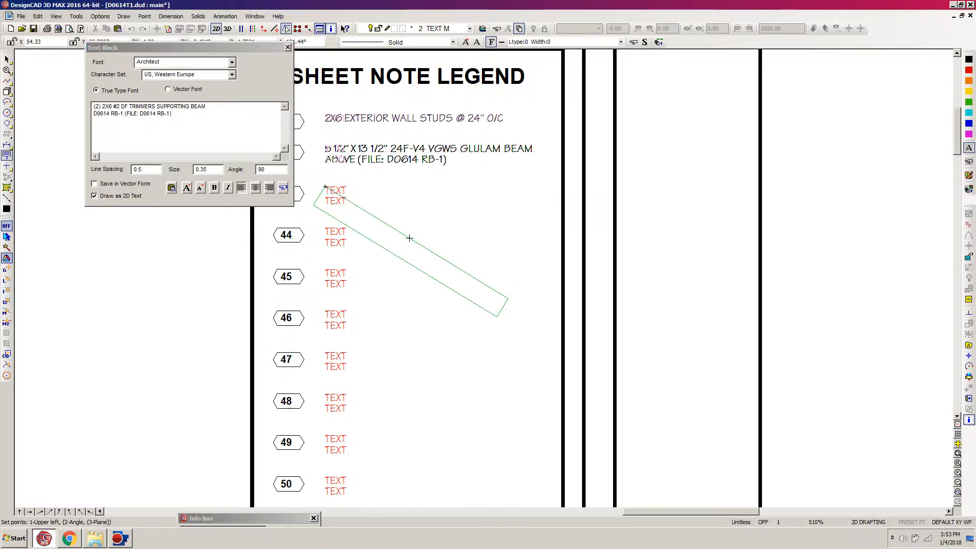
key("Return")
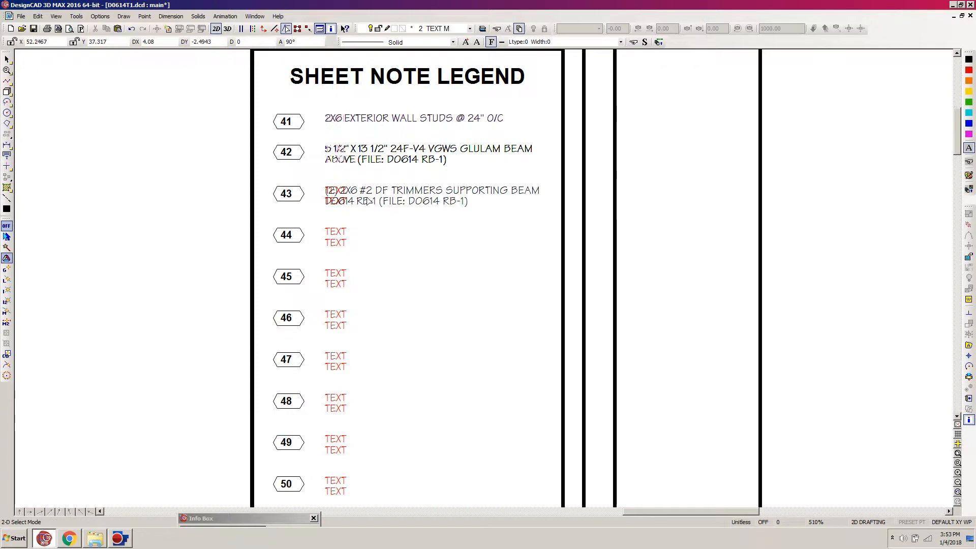
Delete both red placeholder lines overlapping note 43
left_click(374, 176)
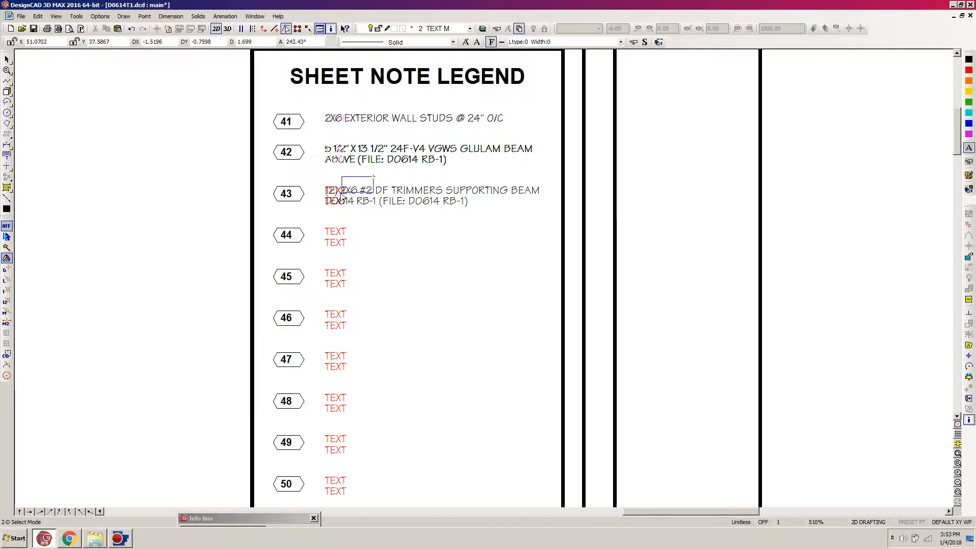
left_click(305, 219)
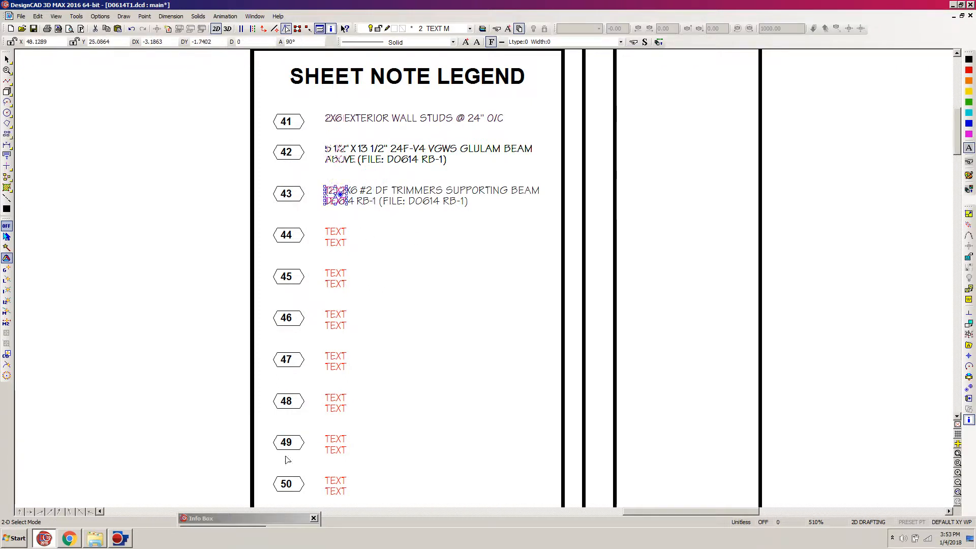
double_click(223, 520)
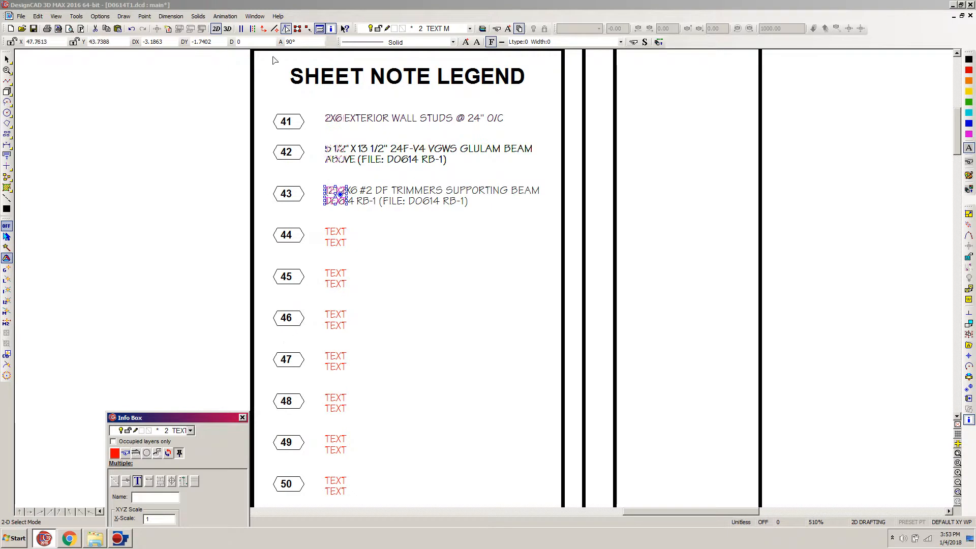
left_click(274, 5)
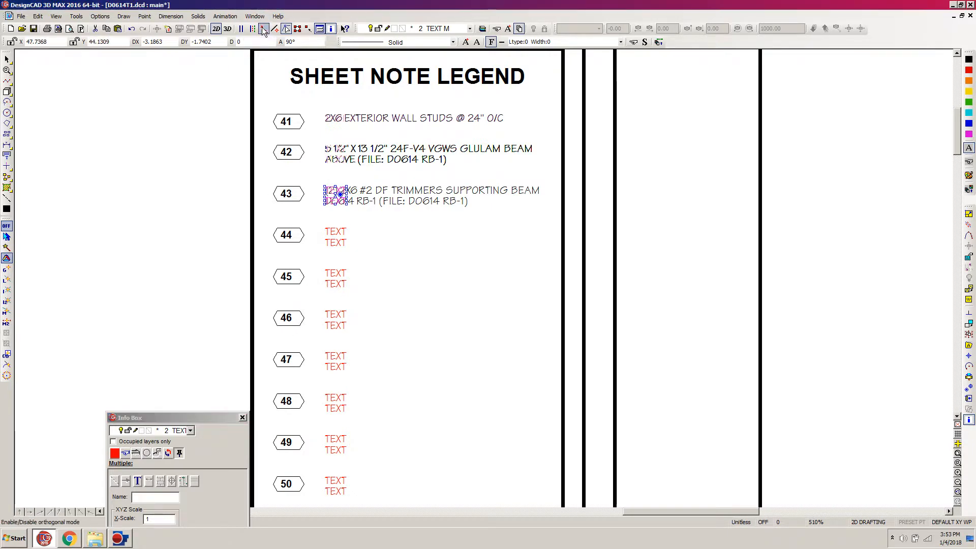
key("Delete")
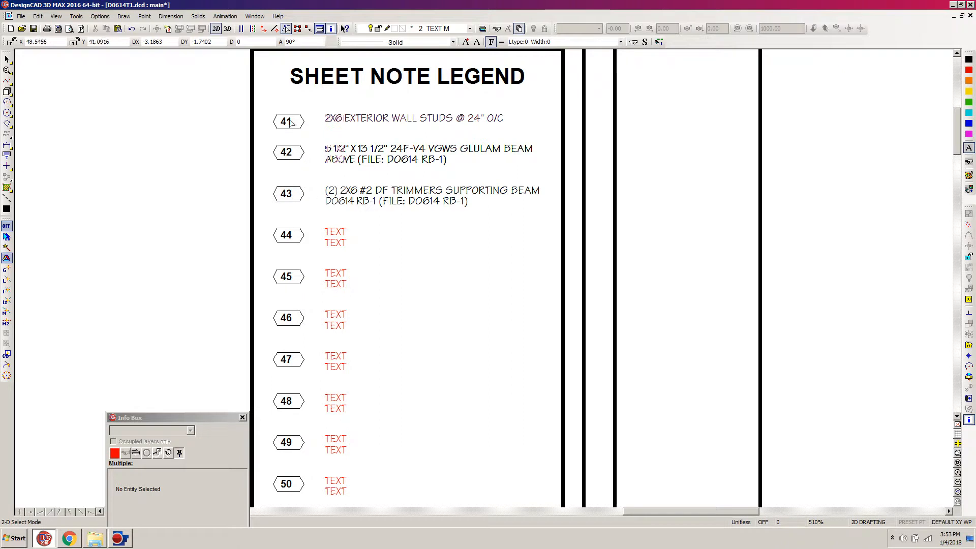
Switch to the spreadsheet in Chrome and color the glulam beam note's second line, ABOVE (FILE: D0614 RB-1), red
left_click(70, 542)
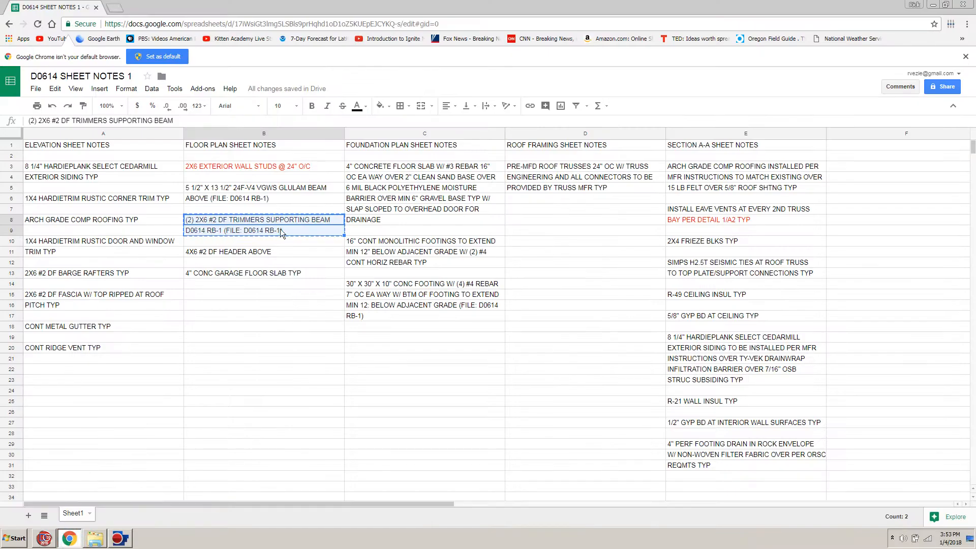
left_click(270, 200)
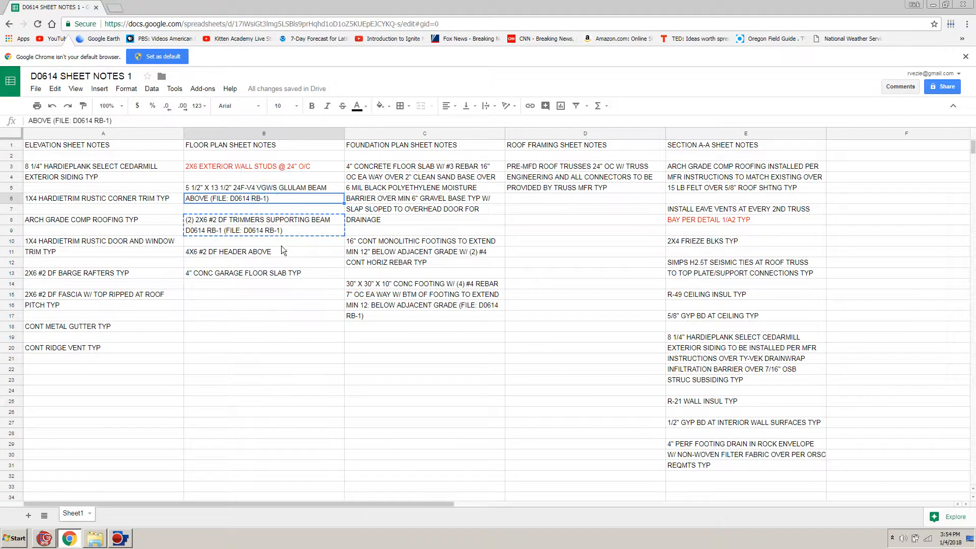
left_click(276, 232)
left_click(270, 201)
key("Escape")
double_click(274, 197)
left_click_drag(269, 198, 182, 196)
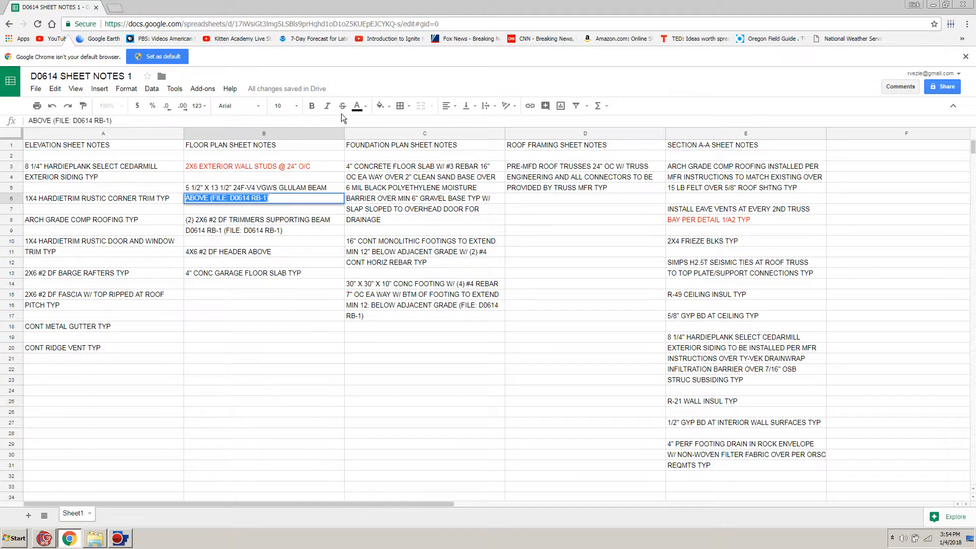
left_click(361, 107)
left_click(372, 150)
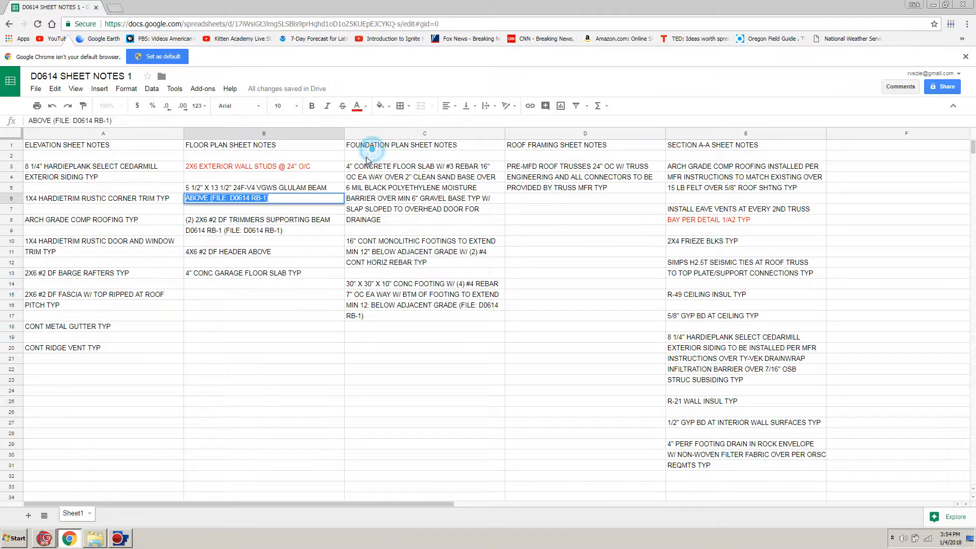
Color the glulam beam note's first line, 5 1/2" X 13 1/2" 24F-V4 VGWS GLULAM BEAM, red
double_click(325, 187)
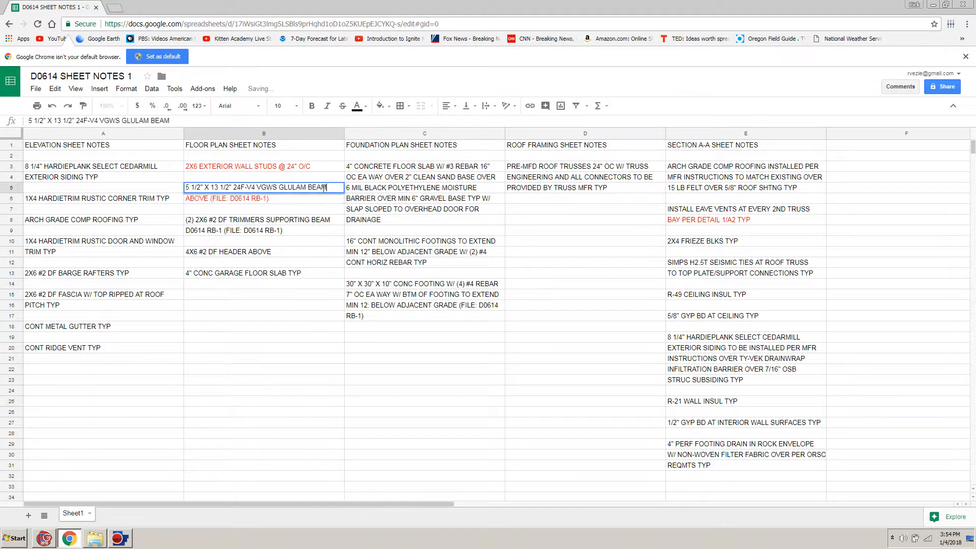
left_click_drag(327, 187, 170, 182)
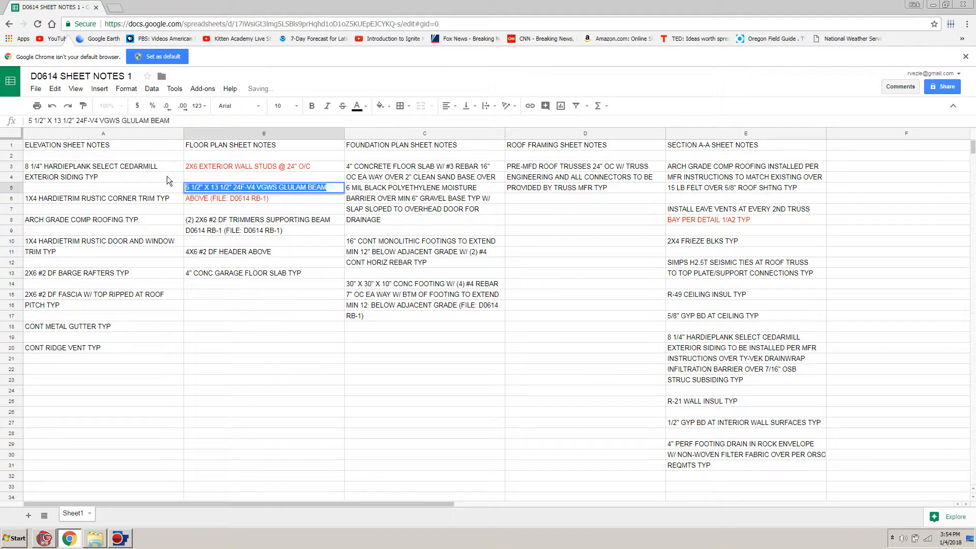
left_click(366, 107)
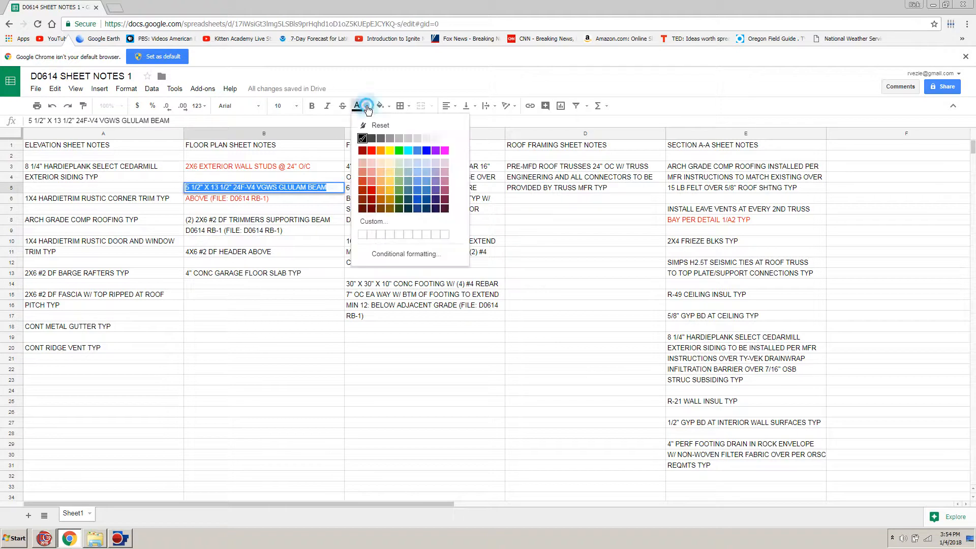
left_click(371, 151)
left_click(240, 338)
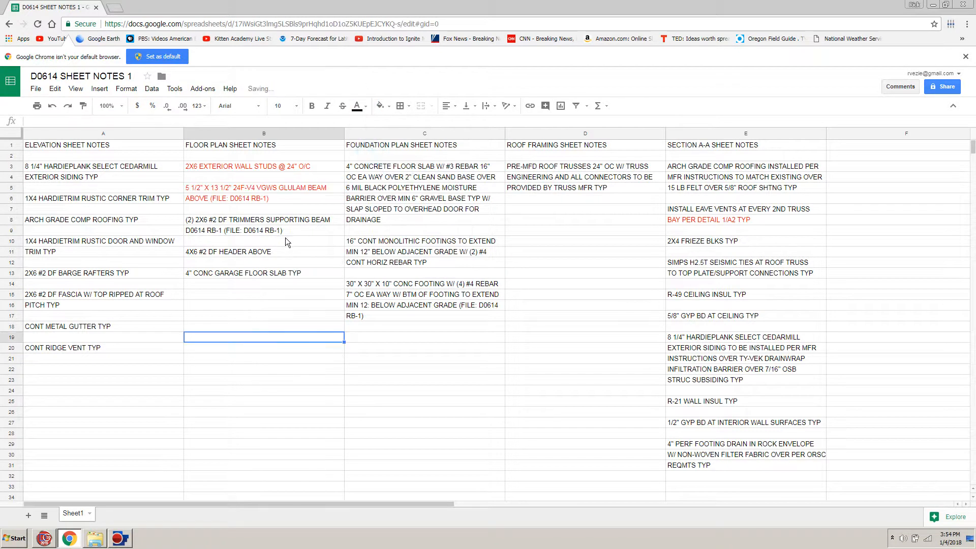
Color both lines of the floor plan note (2) 2X6 #2 DF TRIMMERS SUPPORTING BEAM D0614 RB-1 (FILE: D0614 RB-1) red
double_click(271, 231)
left_click_drag(283, 230, 174, 227)
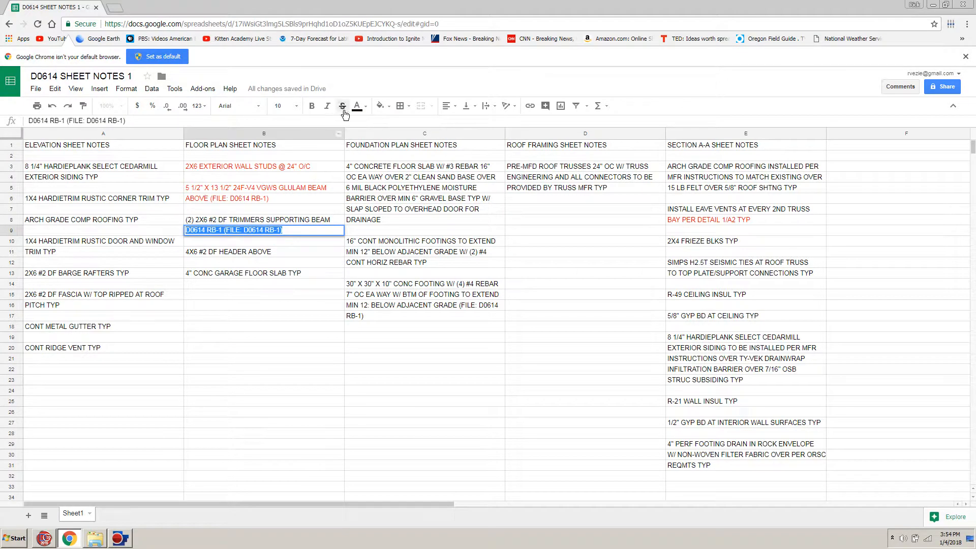
left_click(367, 107)
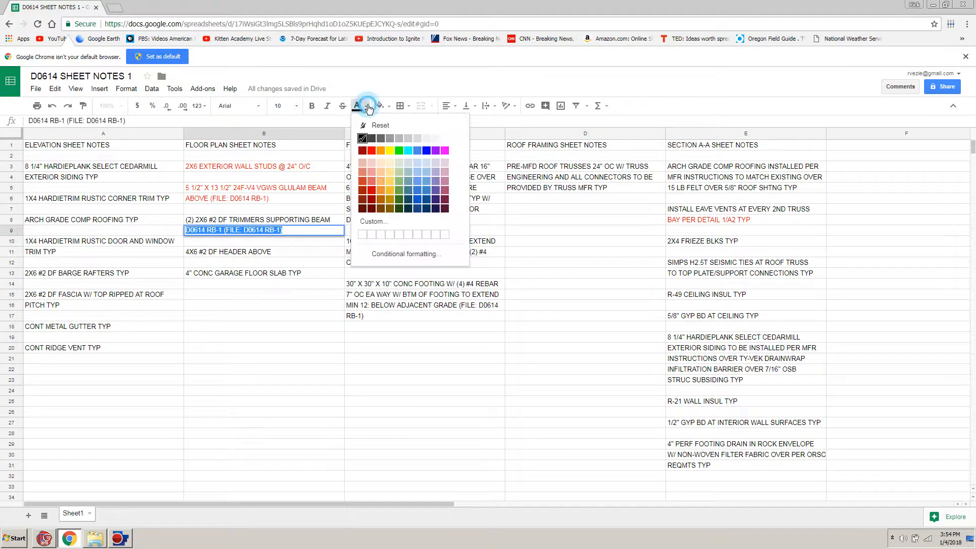
left_click(372, 150)
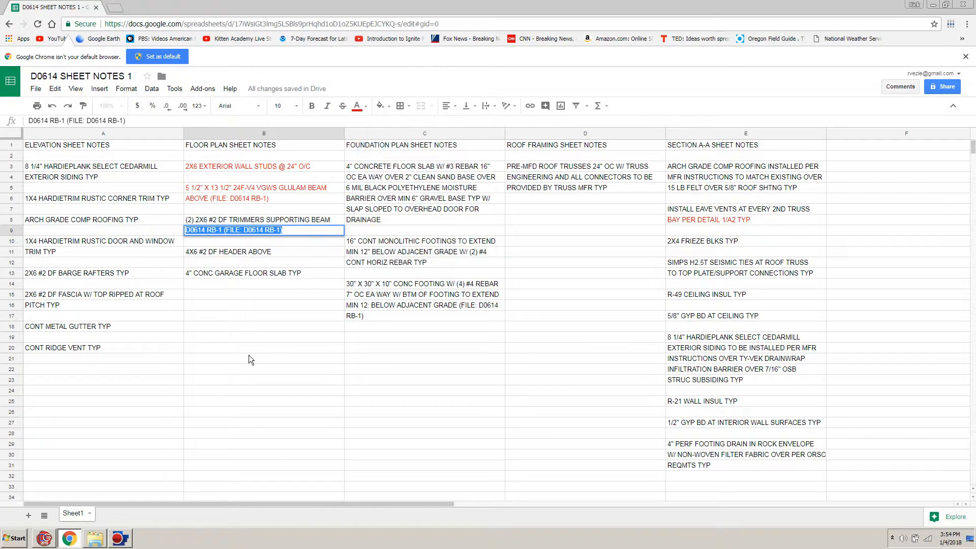
double_click(259, 220)
left_click_drag(341, 219, 173, 219)
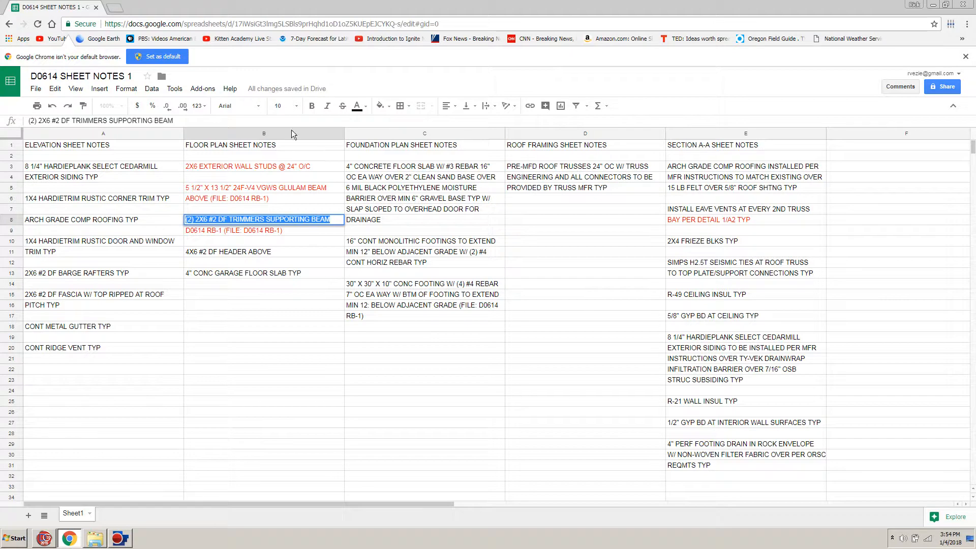
left_click(363, 110)
left_click(373, 147)
left_click(234, 366)
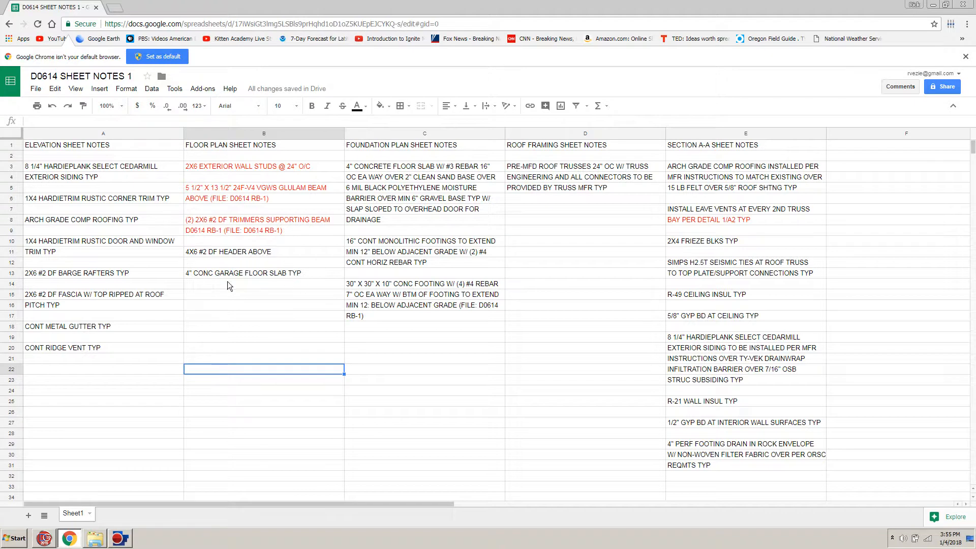
Return to DesignCAD and delete the second red placeholder line of notes 44 and 45 in the sheet note legend
left_click(44, 537)
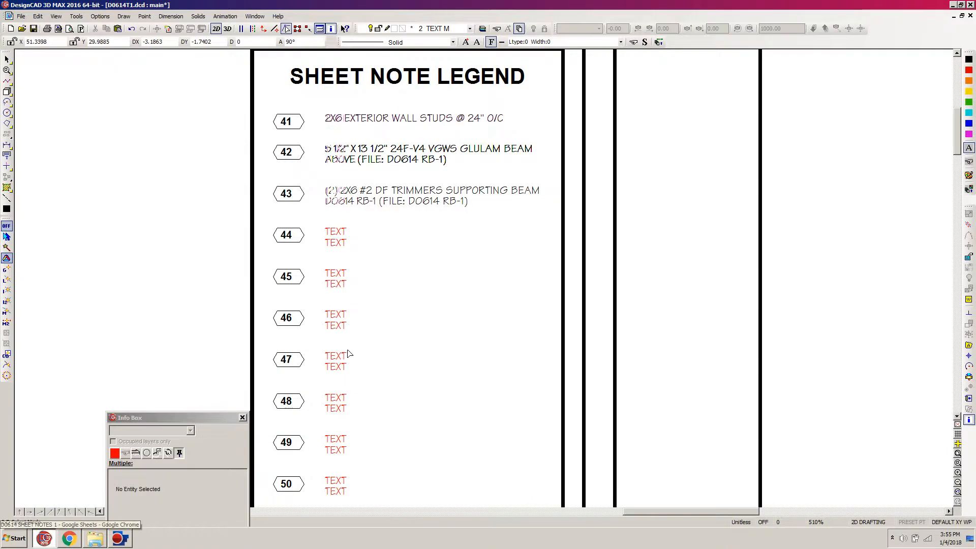
key("ctrl+w")
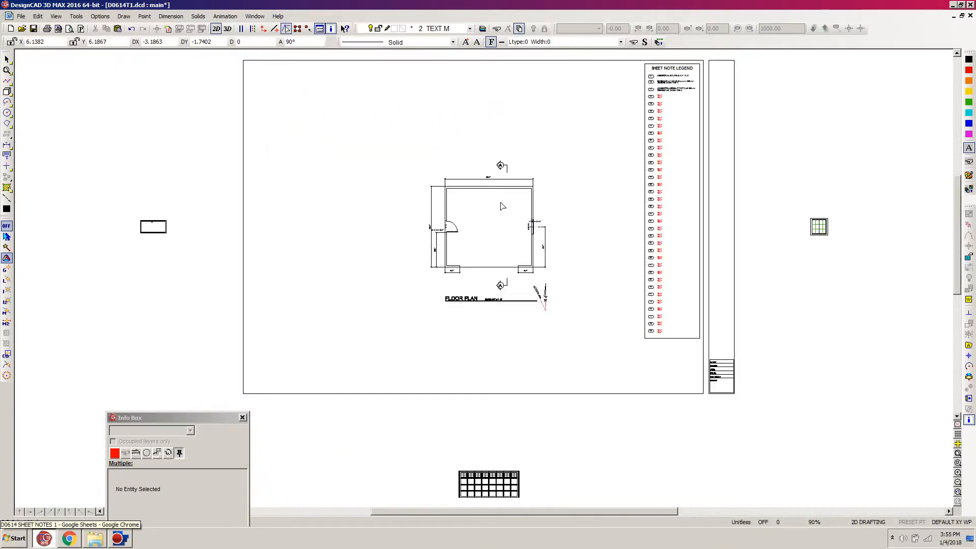
left_click(637, 61)
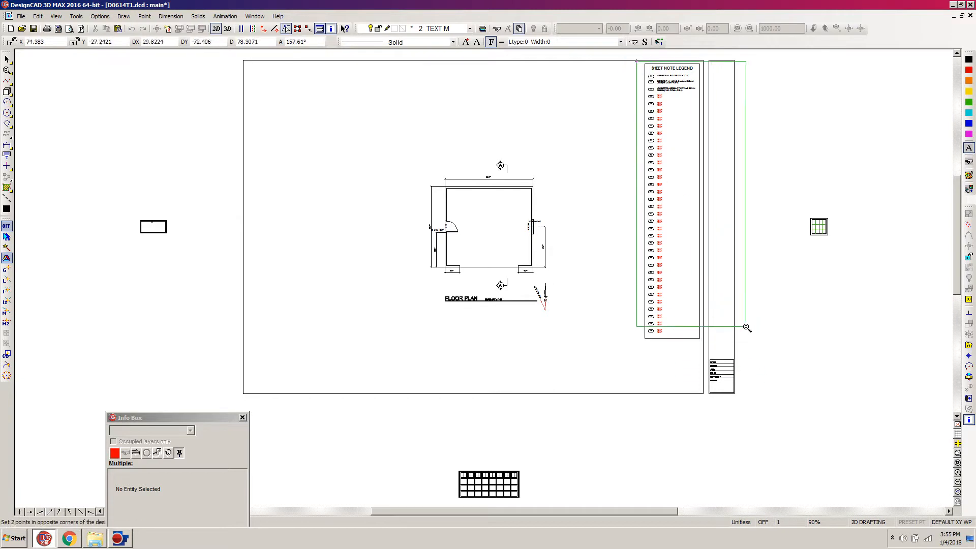
left_click(765, 344)
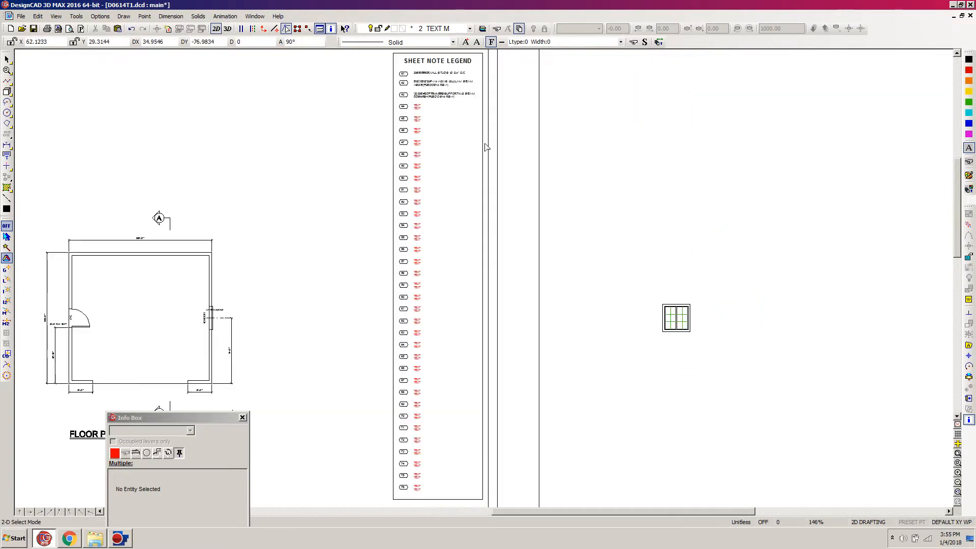
left_click(419, 109)
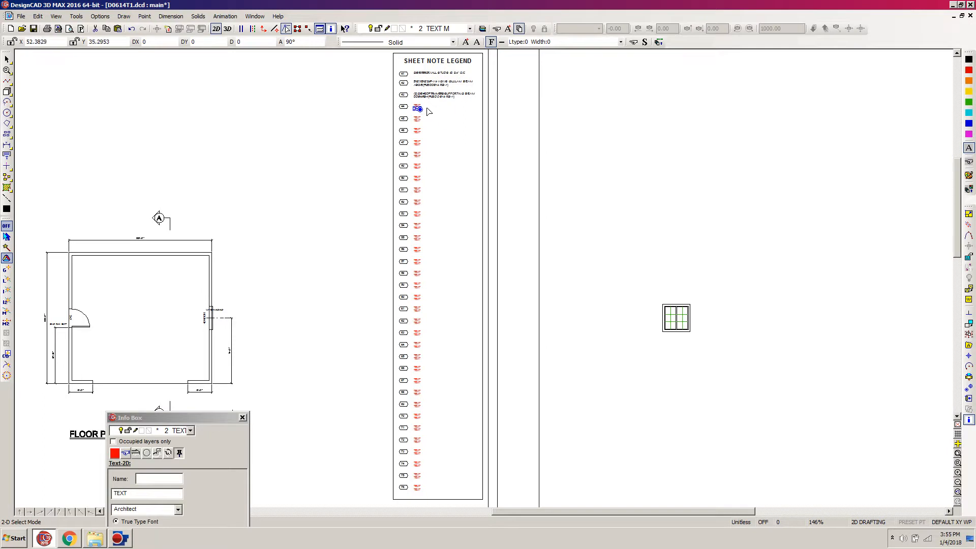
key("Delete")
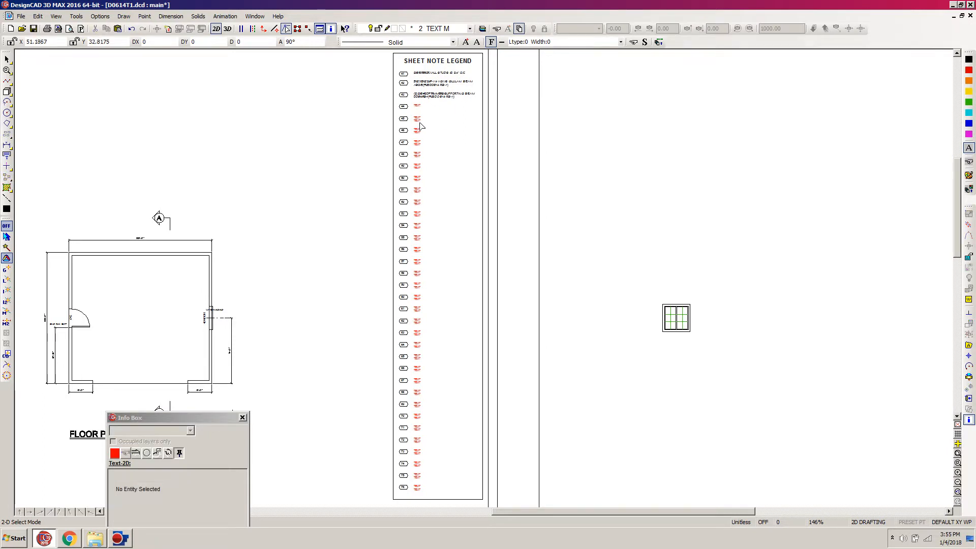
left_click(418, 121)
key("Delete")
Move the markers and placeholders of note 45 and all notes below it up to close the gap under note 44
left_click(382, 499)
left_click_drag(382, 500, 607, 122)
mouse_move(605, 111)
left_mouse_down()
mouse_move(590, 112)
mouse_move(601, 110)
left_mouse_up()
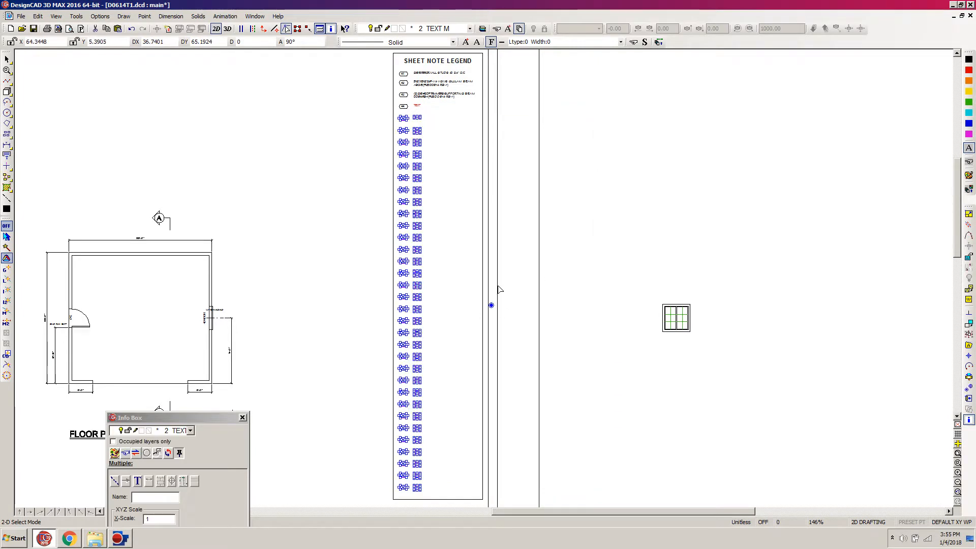
left_click(491, 305)
key("m")
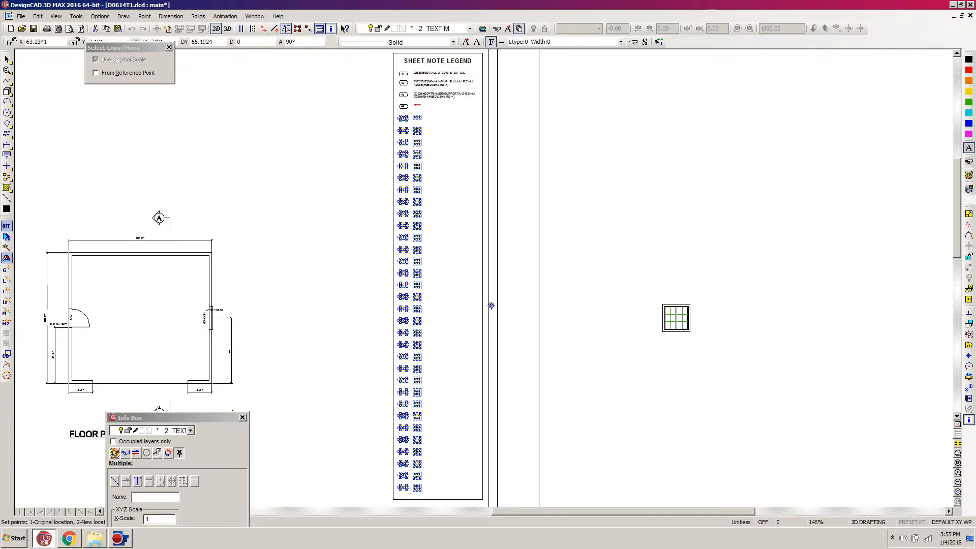
left_click(491, 304)
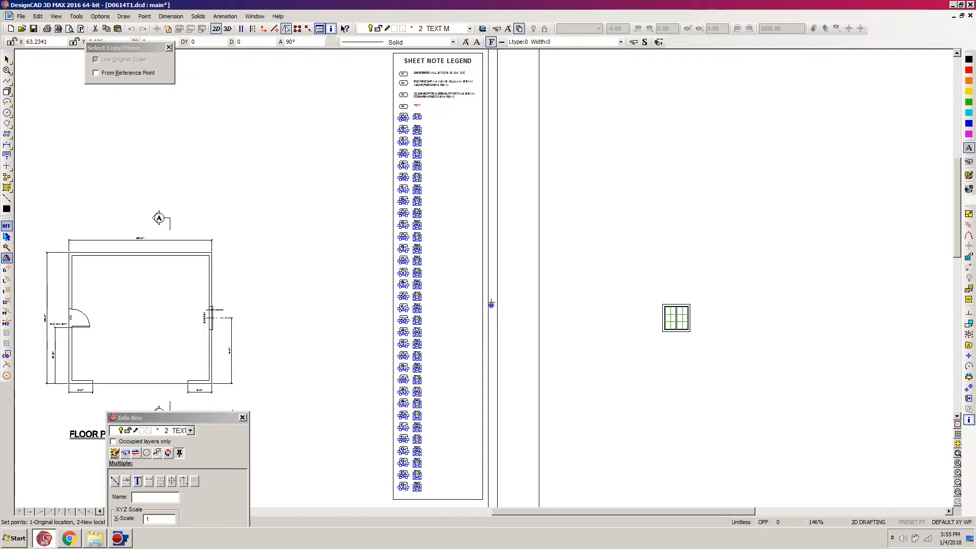
left_click(491, 304)
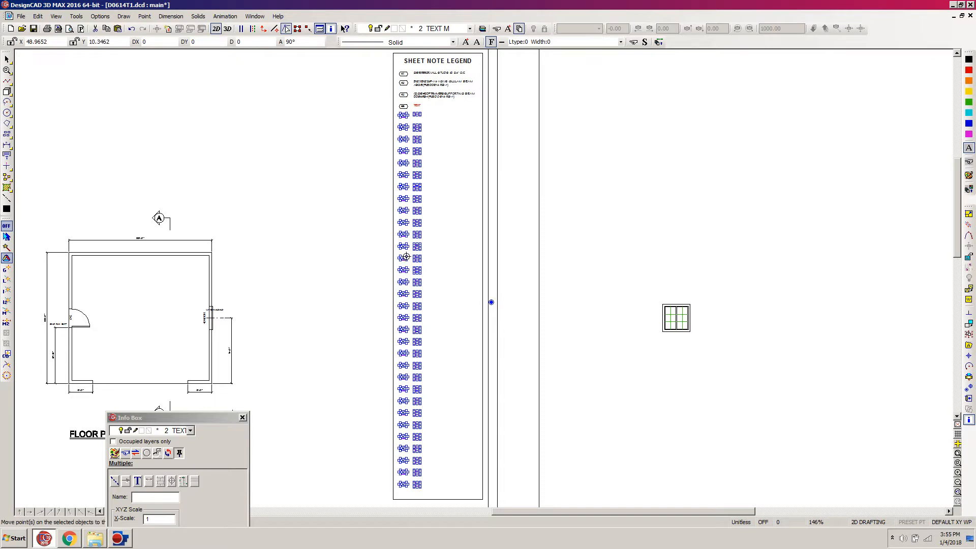
key("Escape")
Move the markers and placeholders of note 46 and all notes below it up to close the gap under note 45
left_click_drag(377, 499, 585, 123)
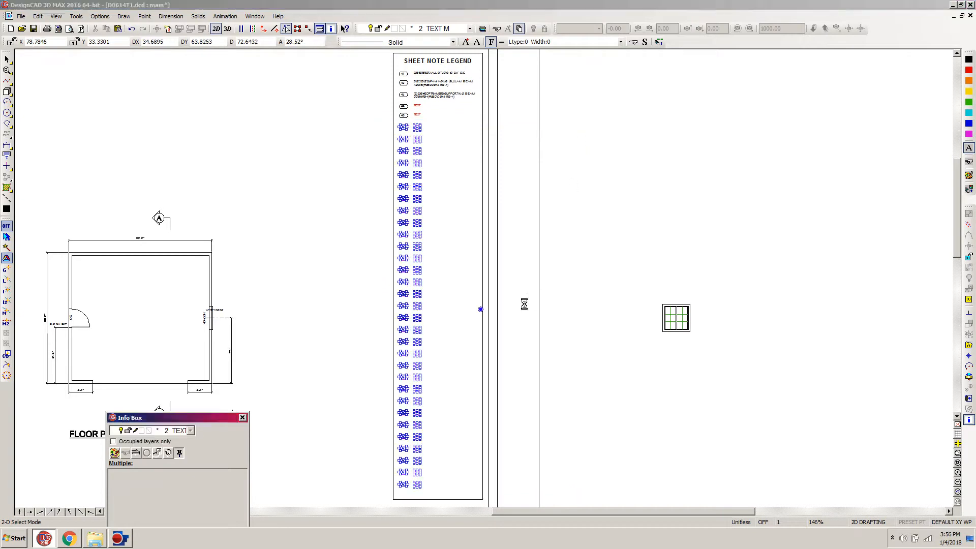
left_click(481, 309)
key("m")
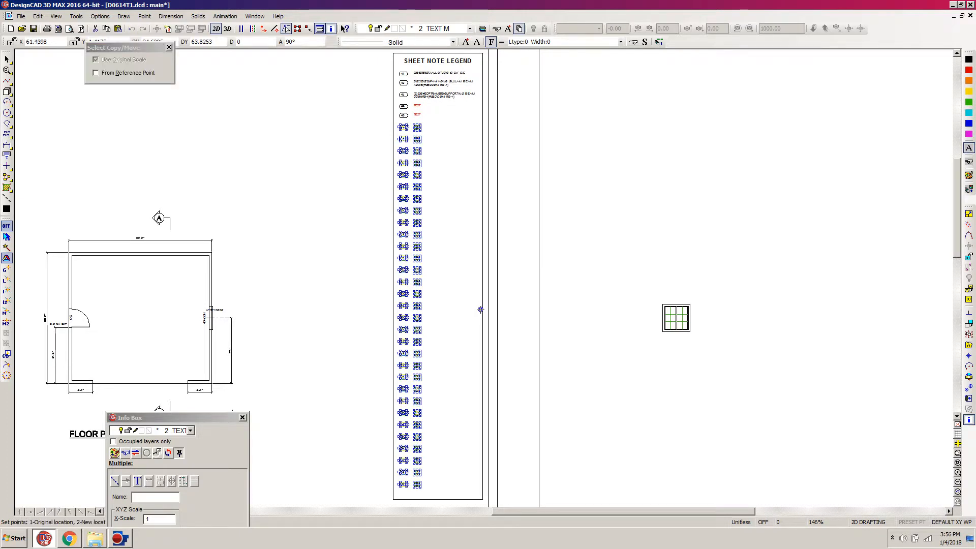
left_click(480, 309)
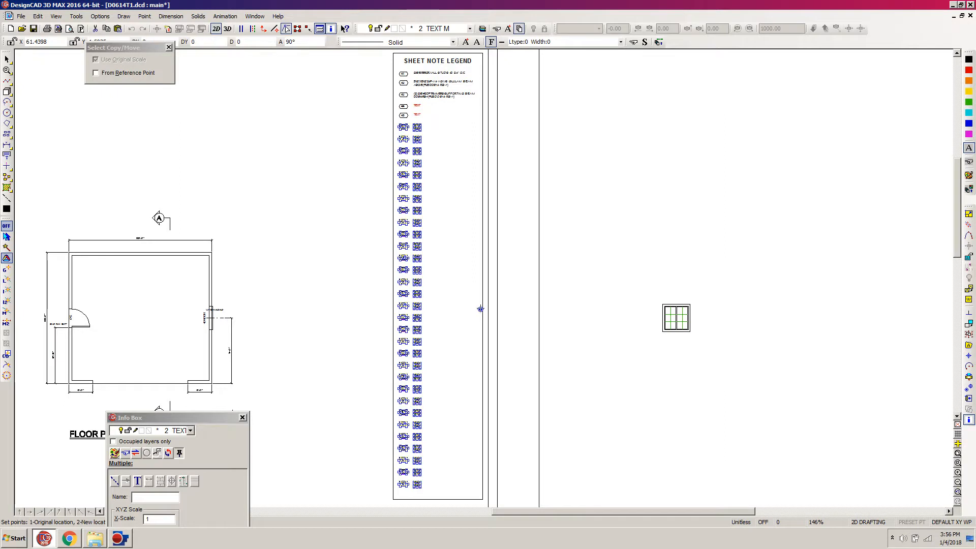
left_click(481, 307)
key("Escape")
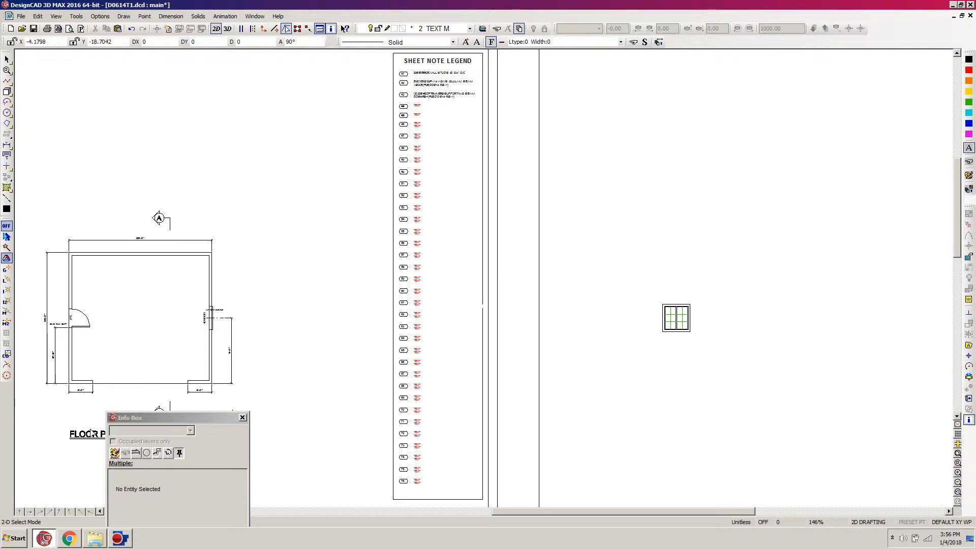
Copy the floor plan note 4X6 #2 DF HEADER ABOVE from the Chrome spreadsheet and return to DesignCAD
left_click(70, 540)
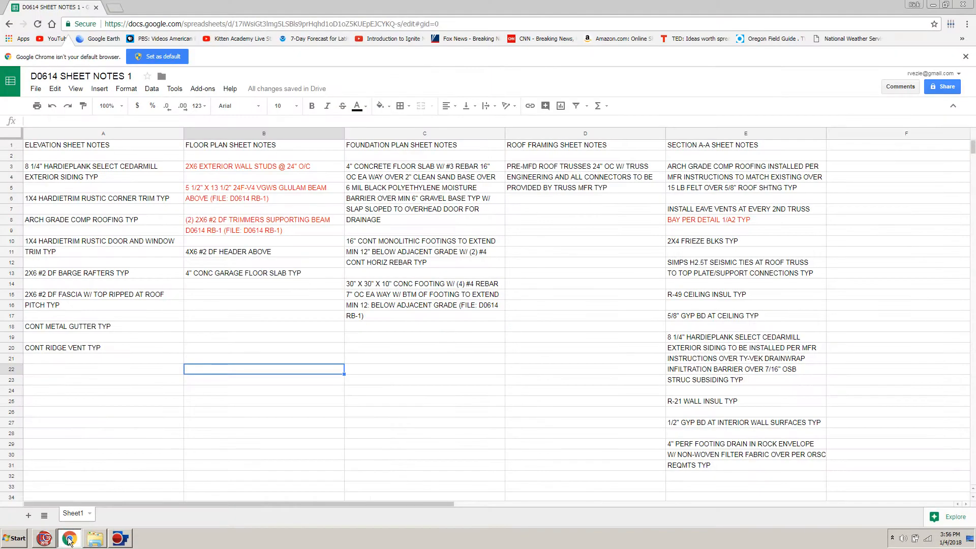
left_click(212, 252)
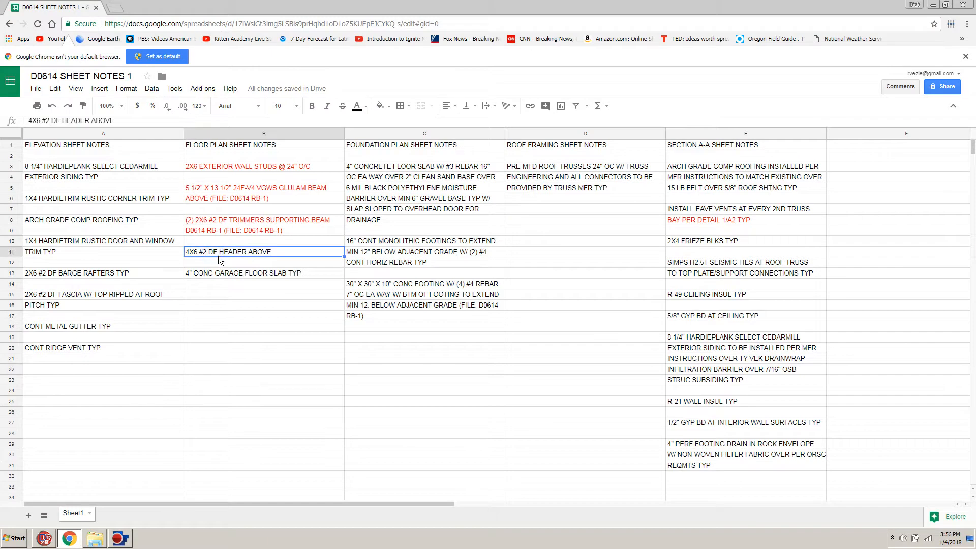
key("ctrl+c")
left_click(40, 544)
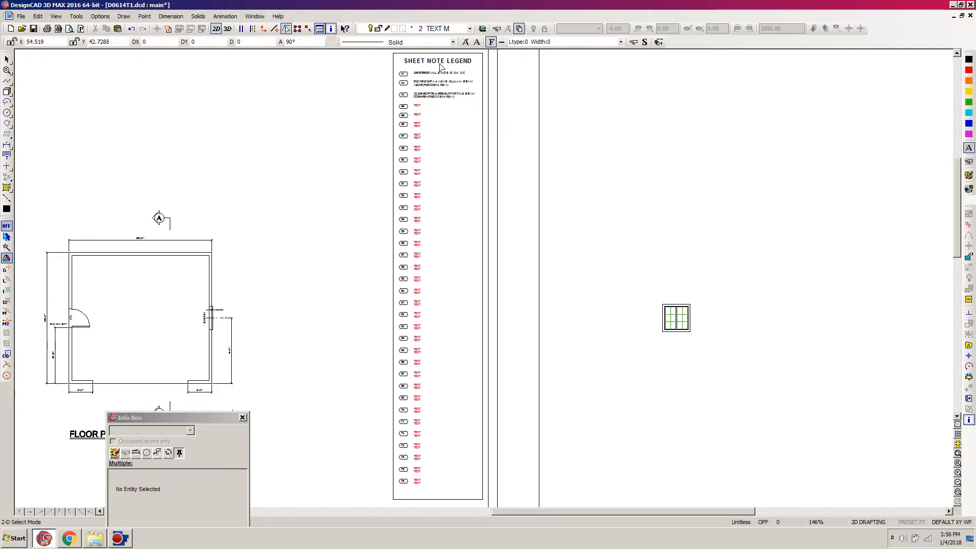
Replace note 44's placeholder text with the copied note 4X6 #2 DF HEADER ABOVE, moving the Info Box to reach its text, and reselect the note
left_click(419, 106)
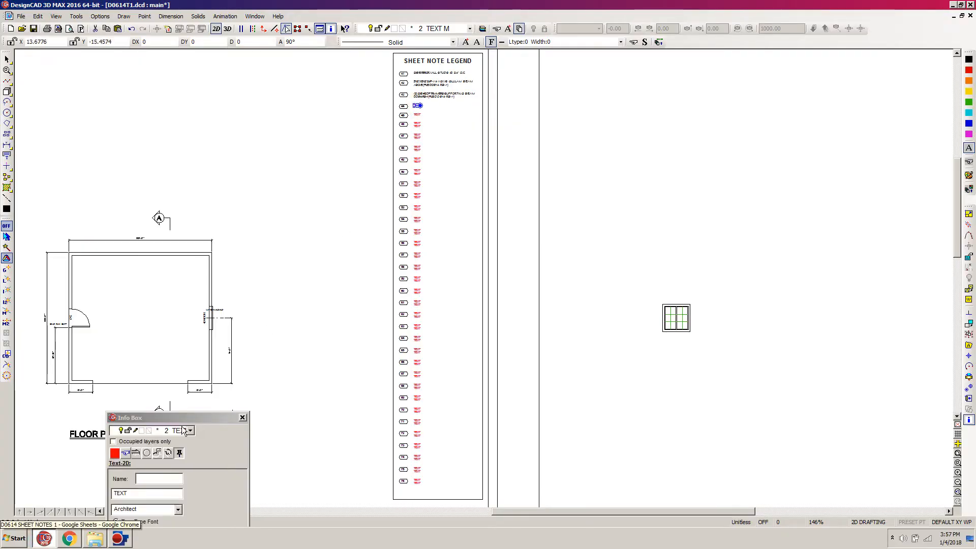
left_click_drag(183, 419, 226, 216)
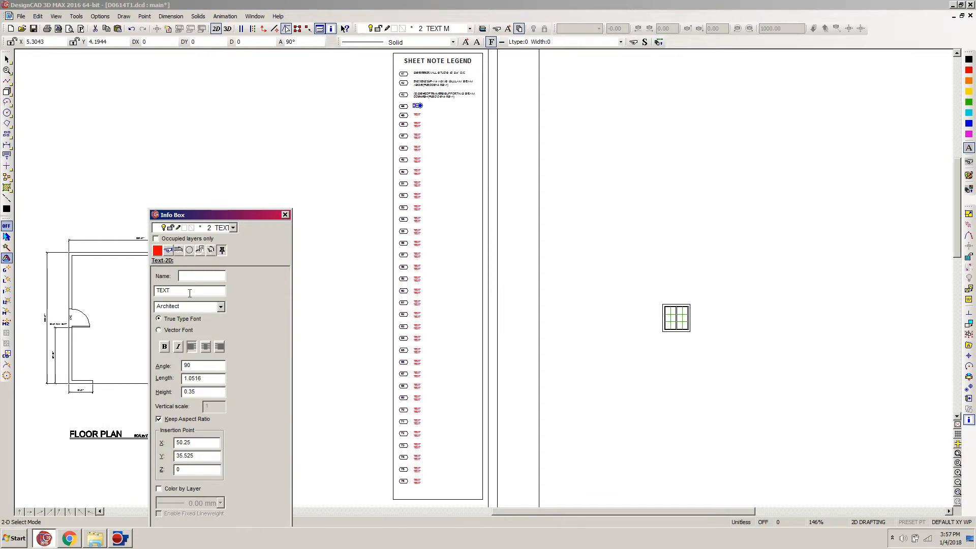
double_click(190, 293)
key("ctrl+v")
key("Tab")
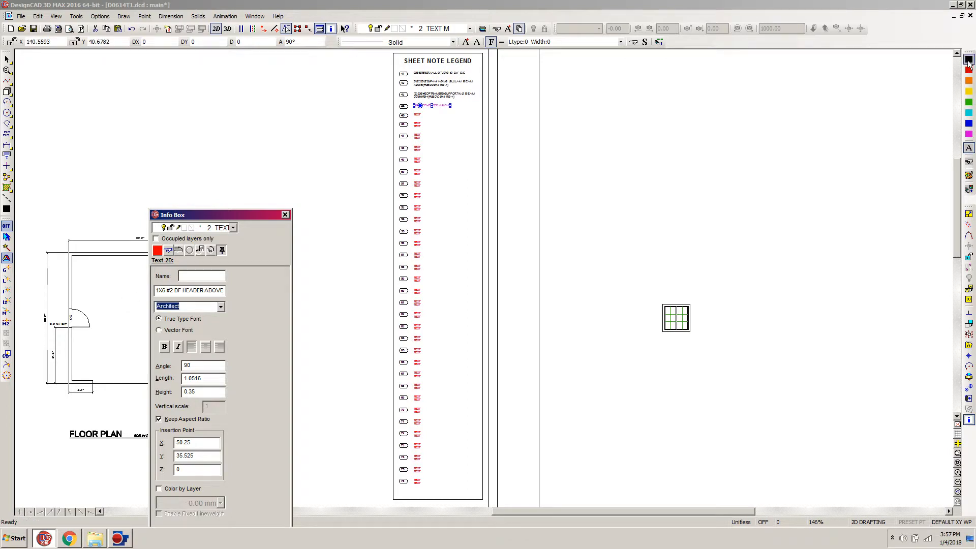
left_click(614, 136)
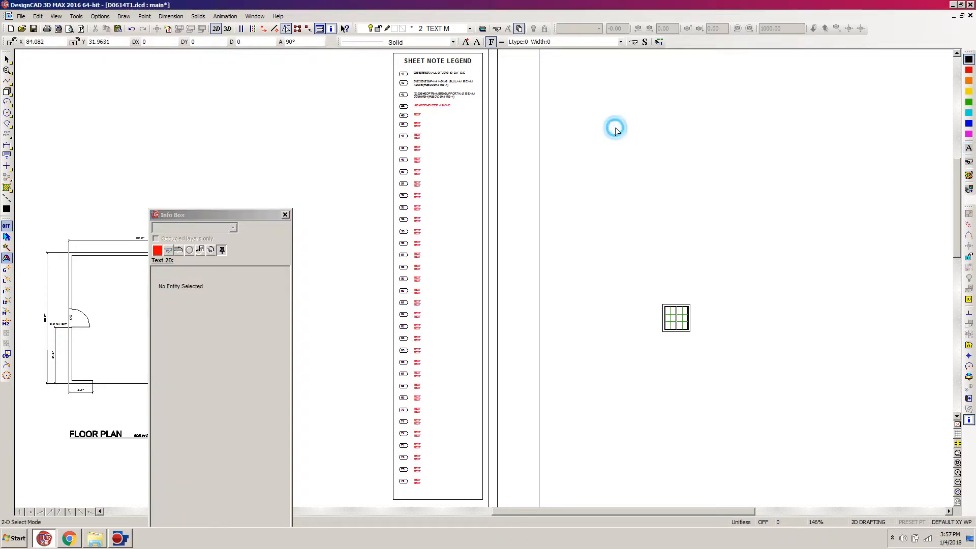
left_click(450, 106)
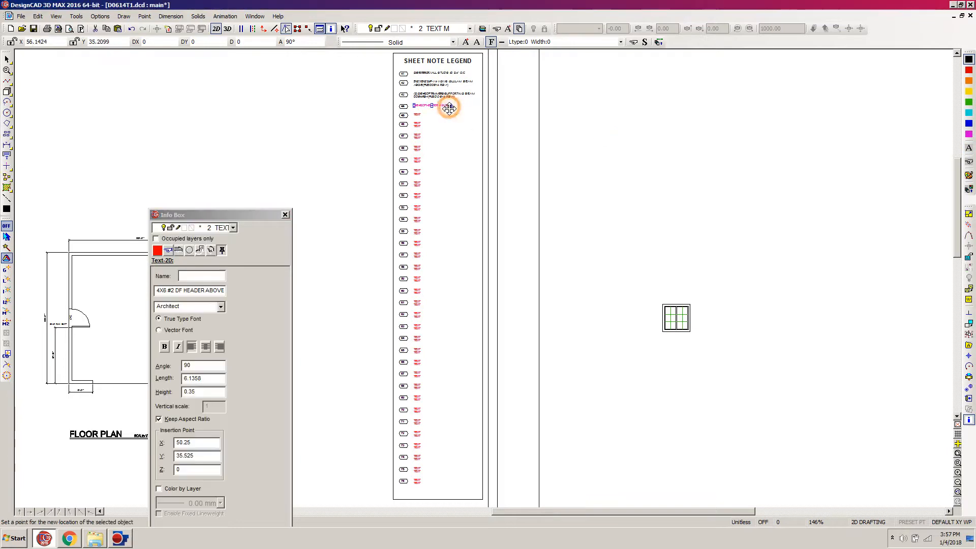
Recolor note 44's text black in the legend and deselect it
left_click(968, 60)
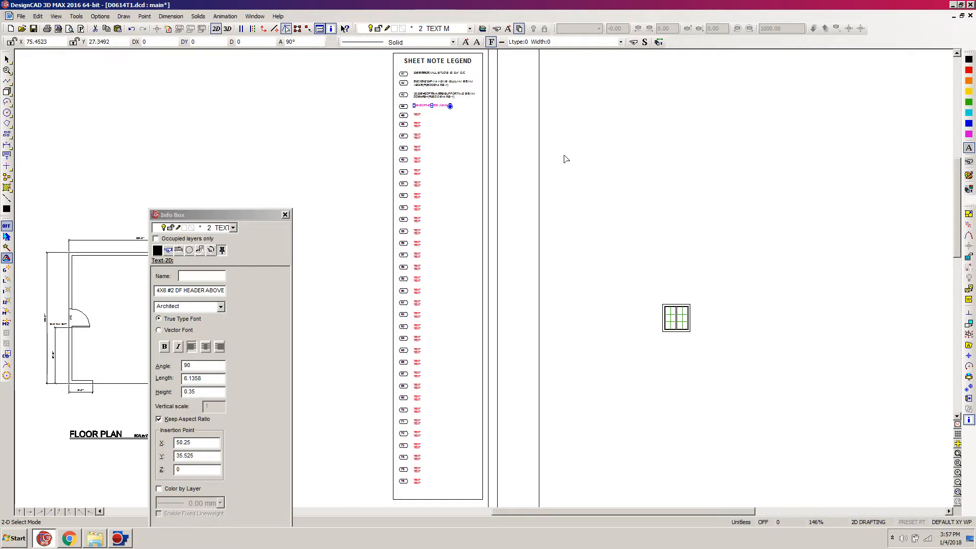
left_click(593, 135)
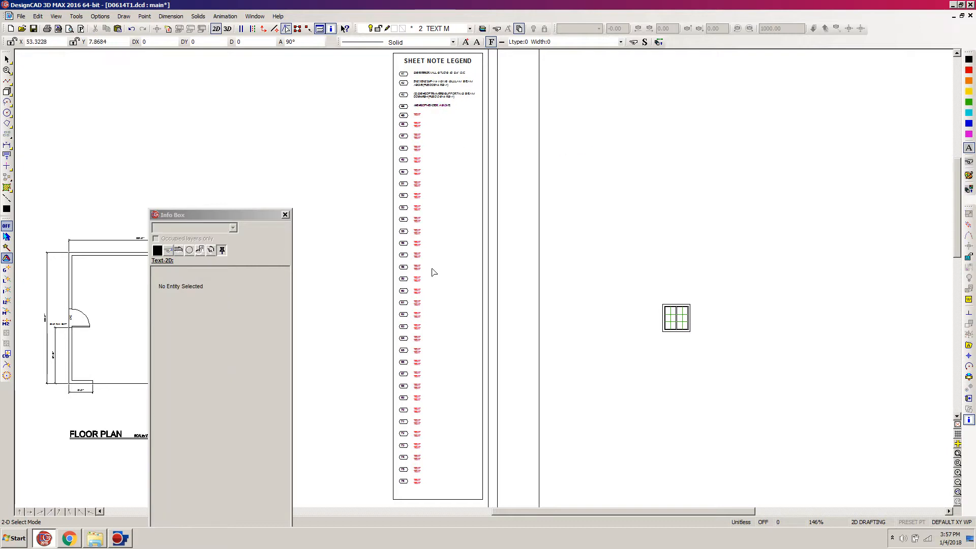
Switch to the Chrome spreadsheet and turn the floor plan note 4X6 #2 DF HEADER ABOVE red
left_click(72, 538)
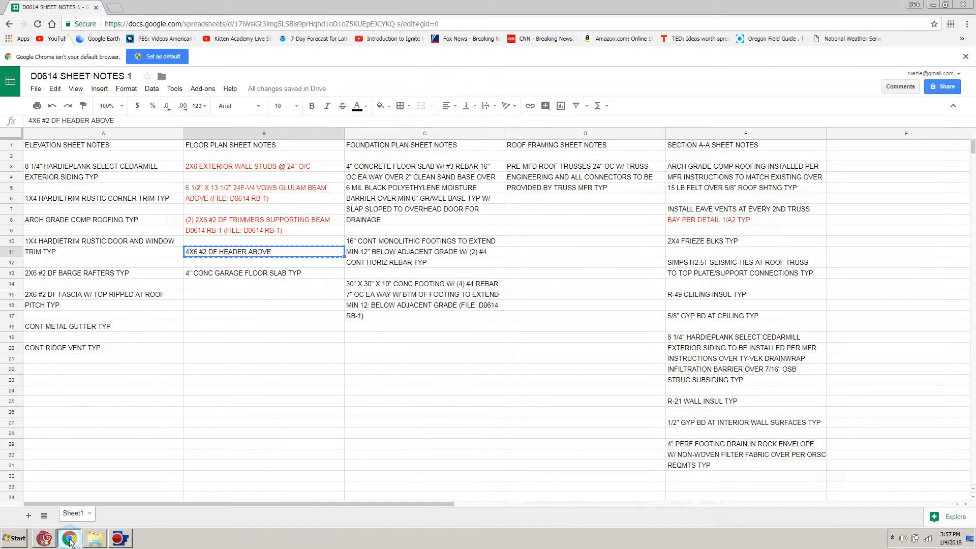
double_click(282, 251)
left_click_drag(283, 251, 168, 239)
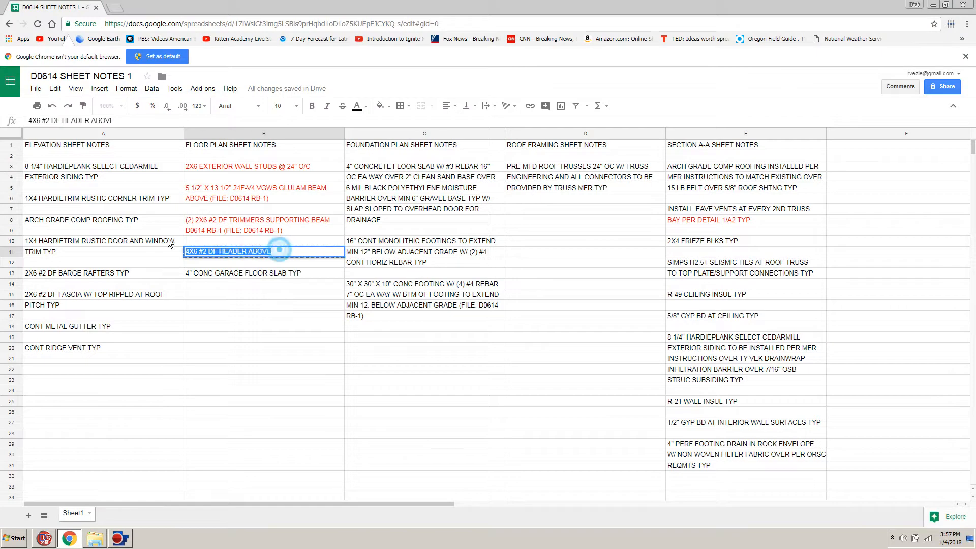
left_click(368, 110)
left_click(375, 158)
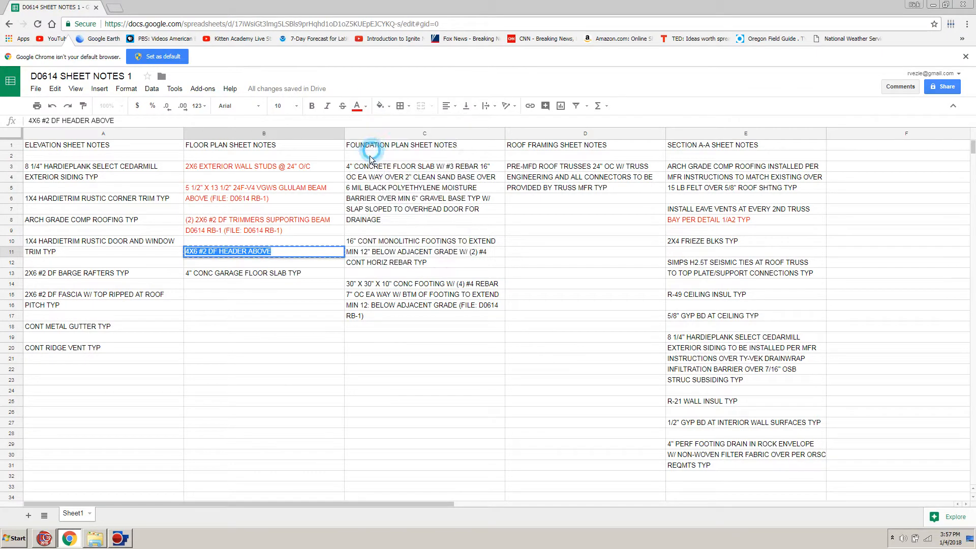
left_click(263, 314)
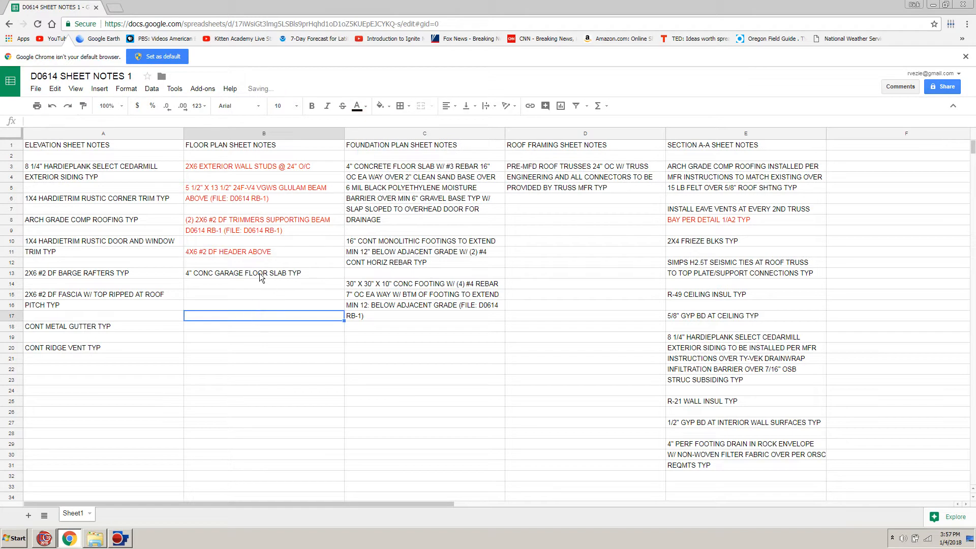
Copy the floor plan note 4" CONC GARAGE FLOOR SLAB TYP and return to DesignCAD
left_click(259, 274)
key("ctrl+c")
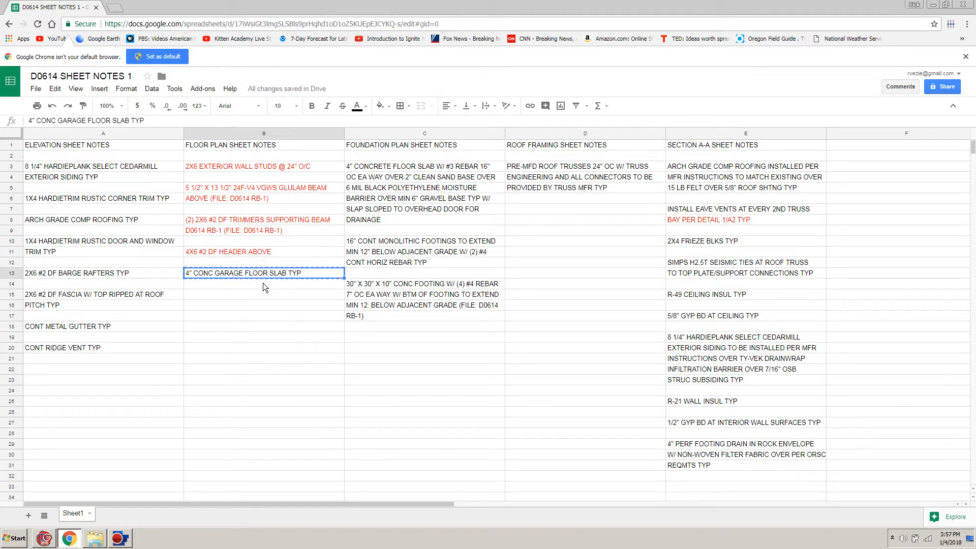
left_click(40, 539)
Replace note 45's placeholder text with the copied note 4" CONC GARAGE FLOOR SLAB TYP and recolor it black
left_click(421, 113)
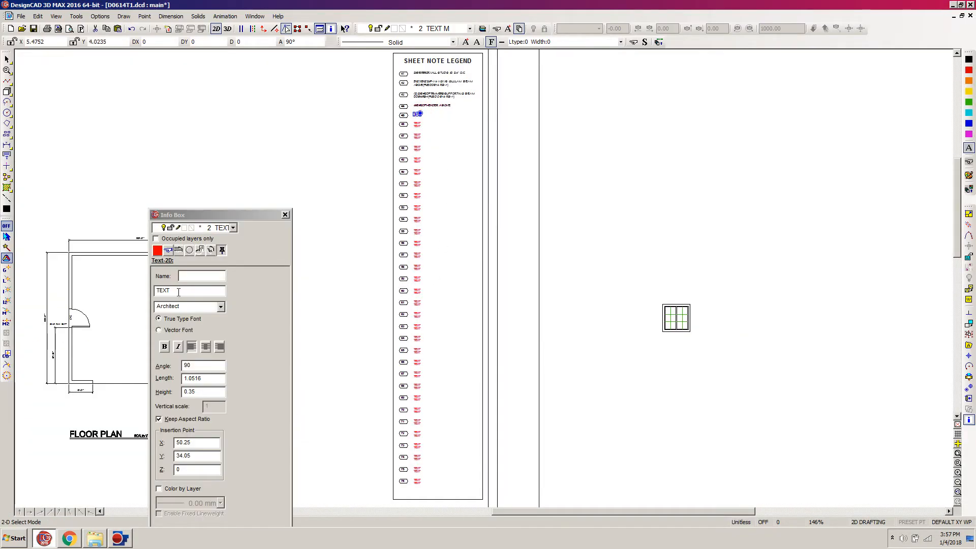
double_click(179, 292)
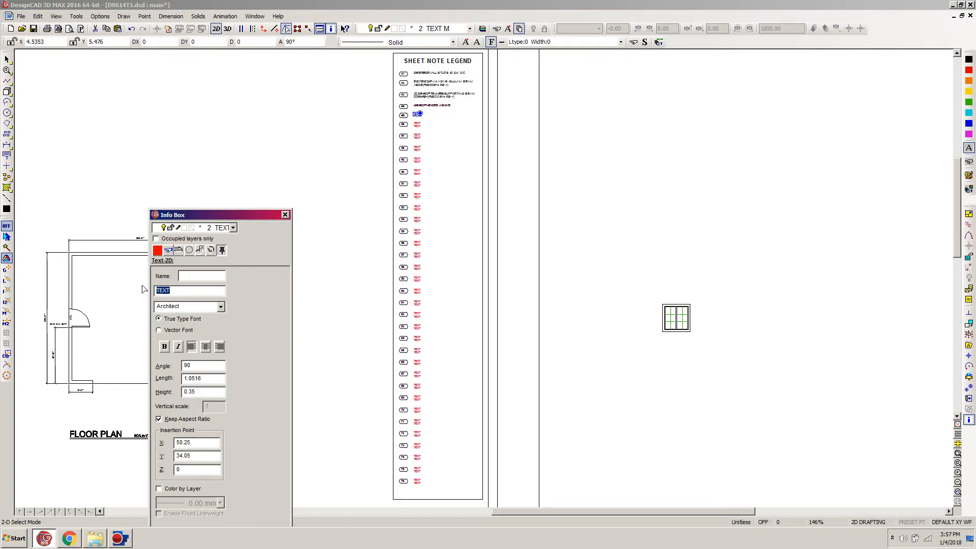
key("ctrl+v")
key("Tab")
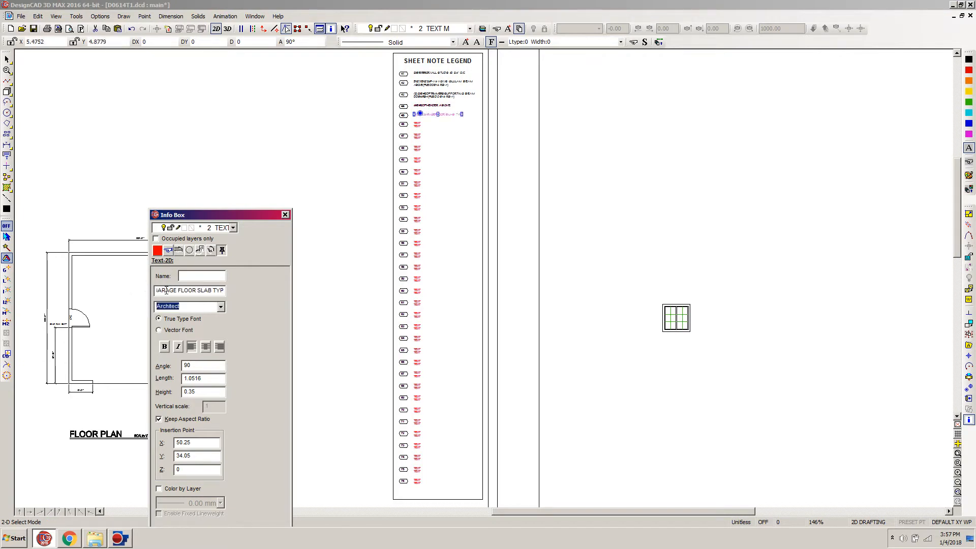
left_click(969, 148)
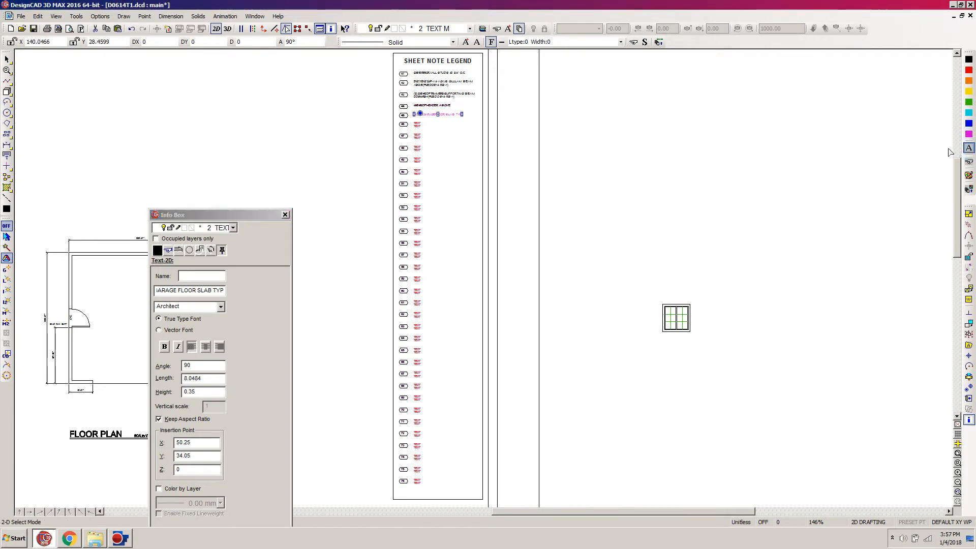
left_click(638, 119)
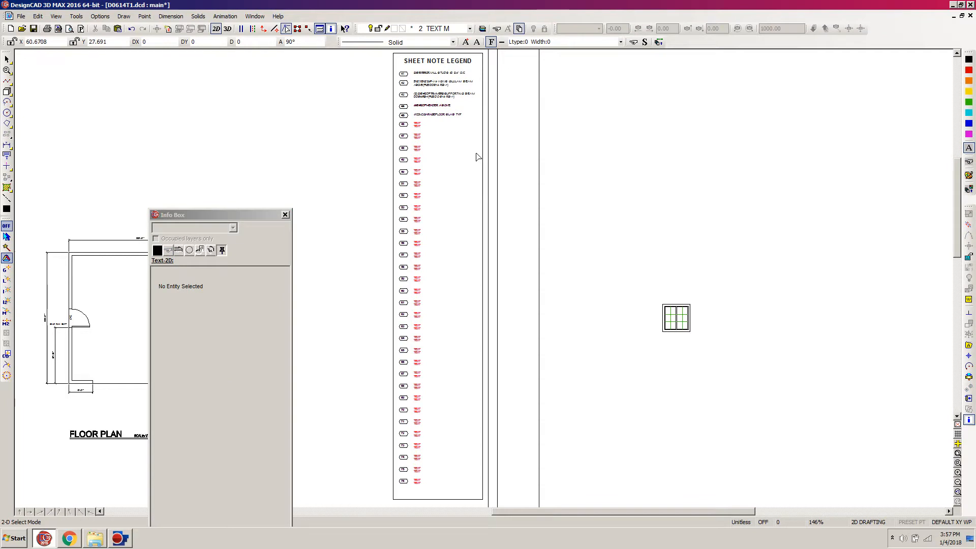
Check legend notes 41 to 45 up close and save the drawing
key("z")
left_click(373, 60)
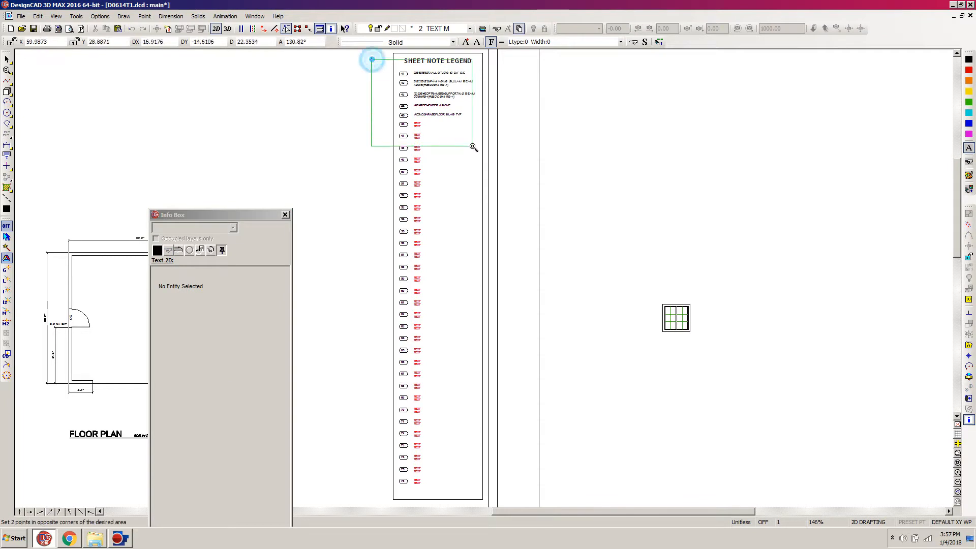
left_click(504, 155)
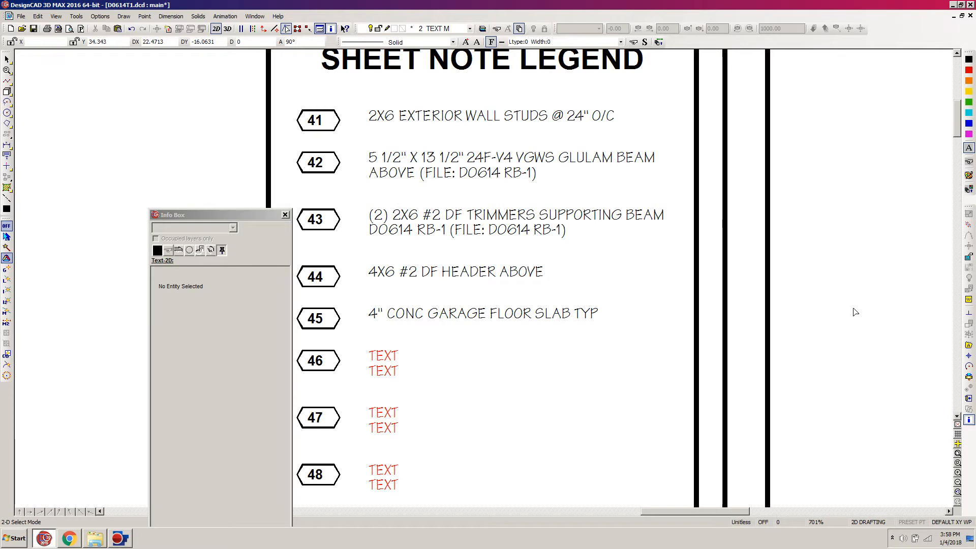
key("f")
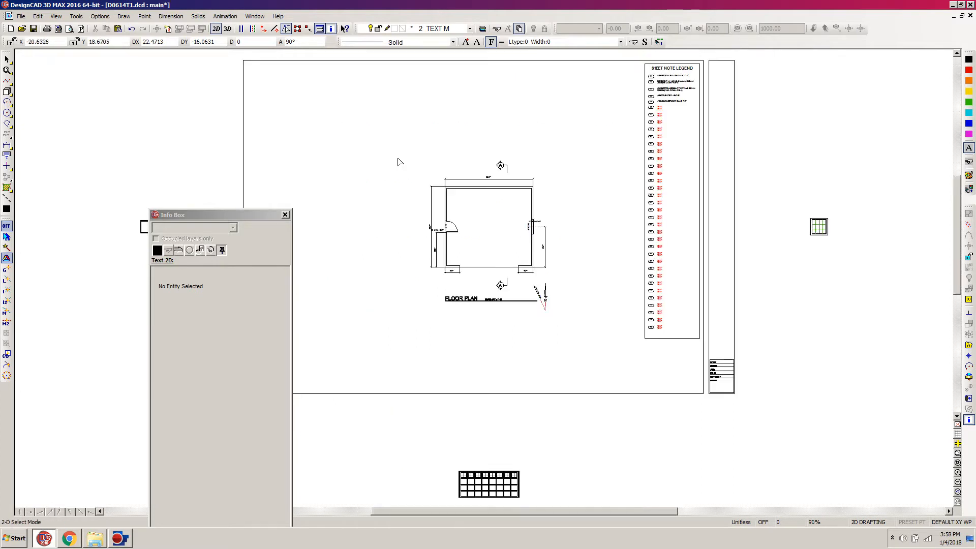
left_click(35, 28)
Switch to the Chrome spreadsheet and turn the note 4" CONC GARAGE FLOOR SLAB TYP red
left_click(69, 540)
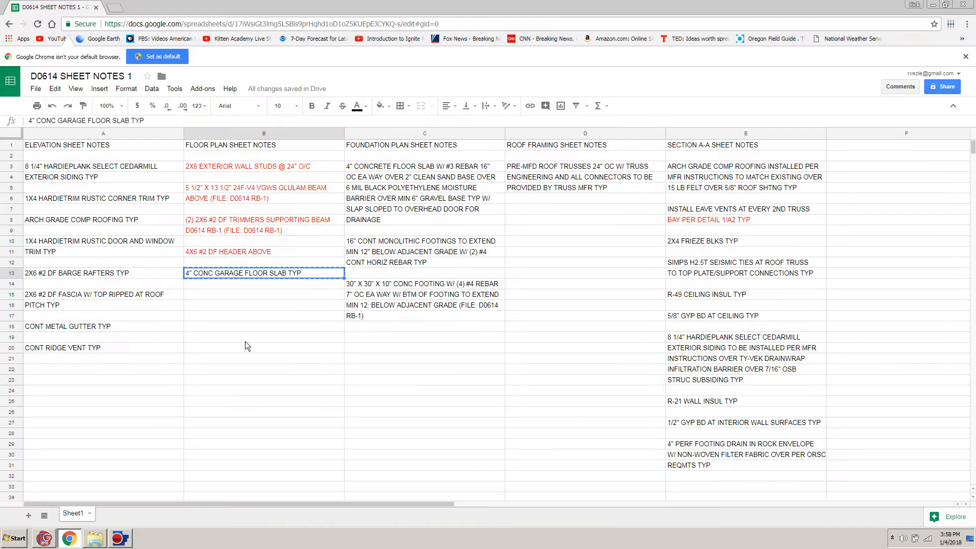
double_click(312, 273)
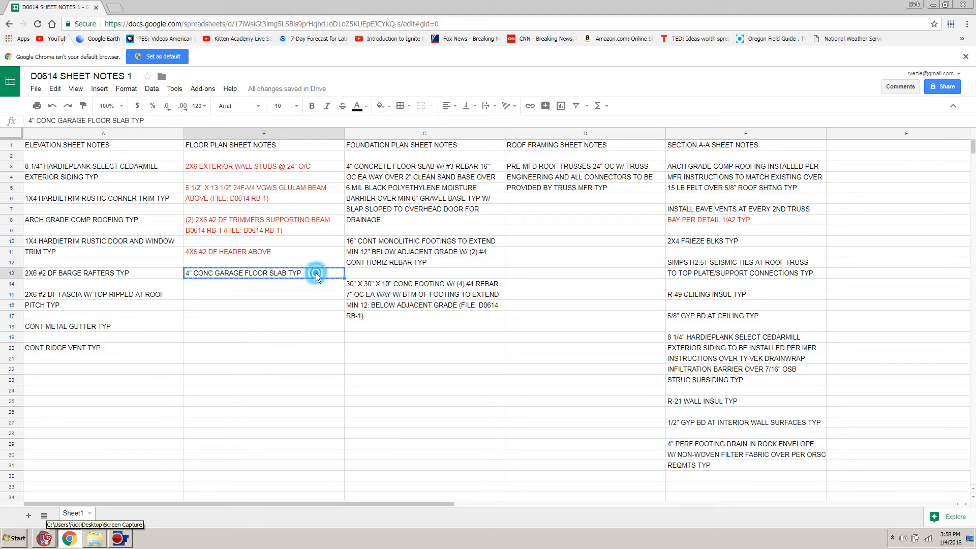
left_click(311, 273)
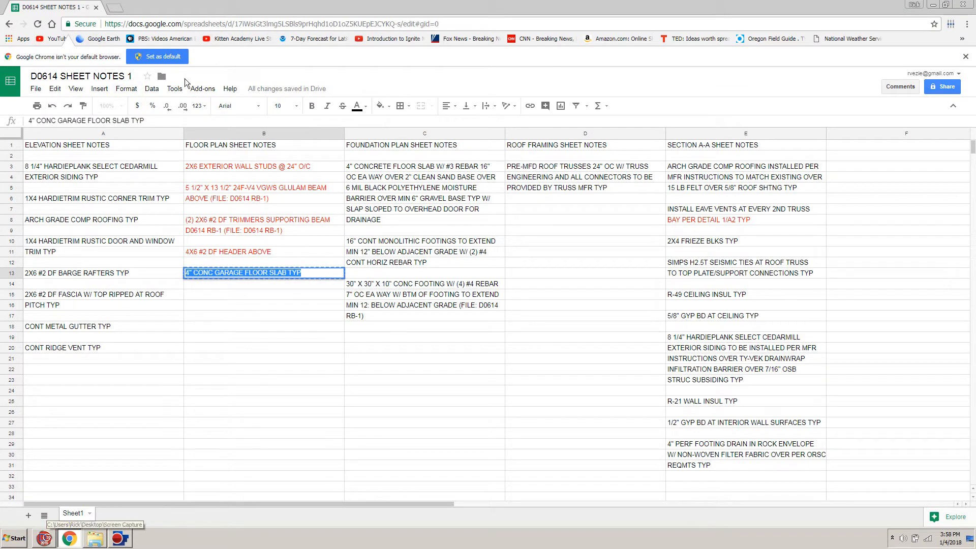
left_click(358, 106)
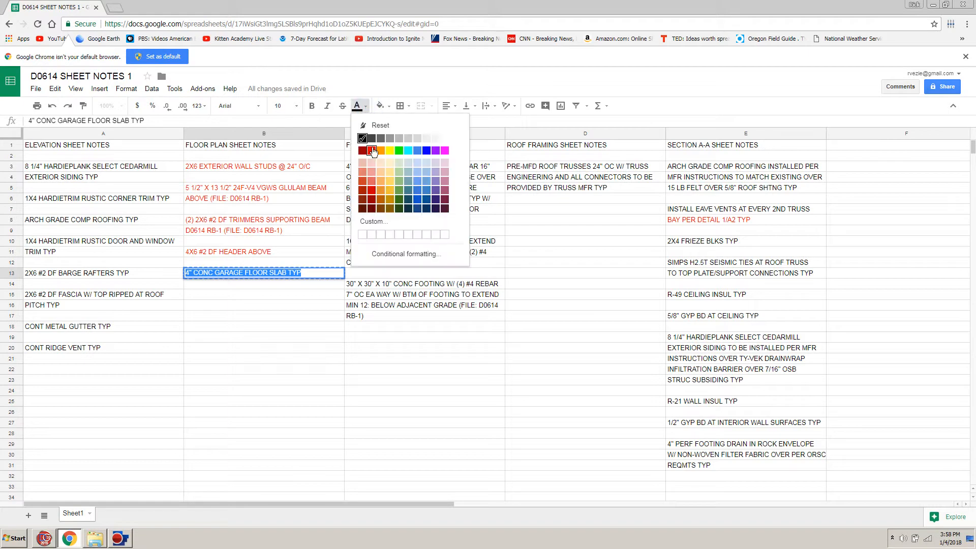
left_click(373, 150)
left_click(199, 348)
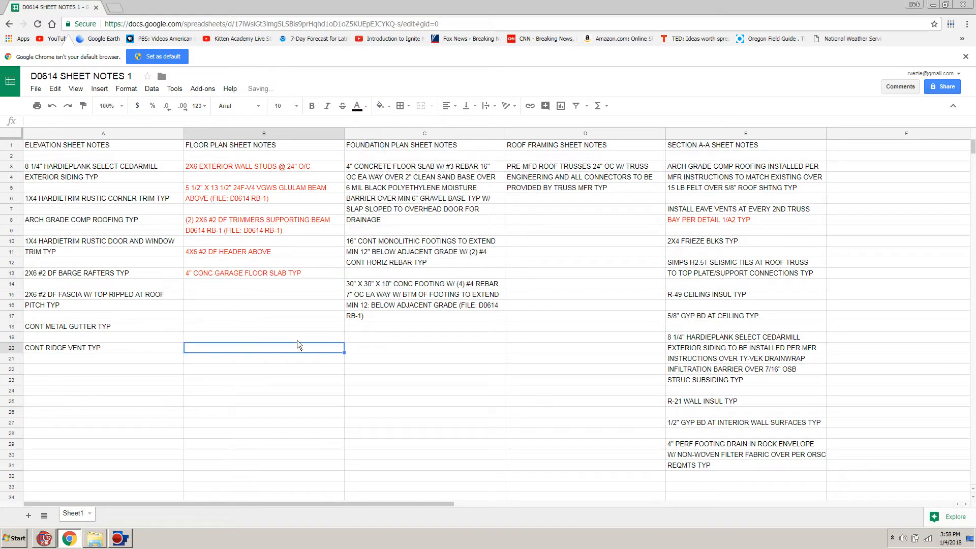
Turn the column heading FLOOR PLAN SHEET NOTES red
left_click(255, 146)
triple_click(282, 144)
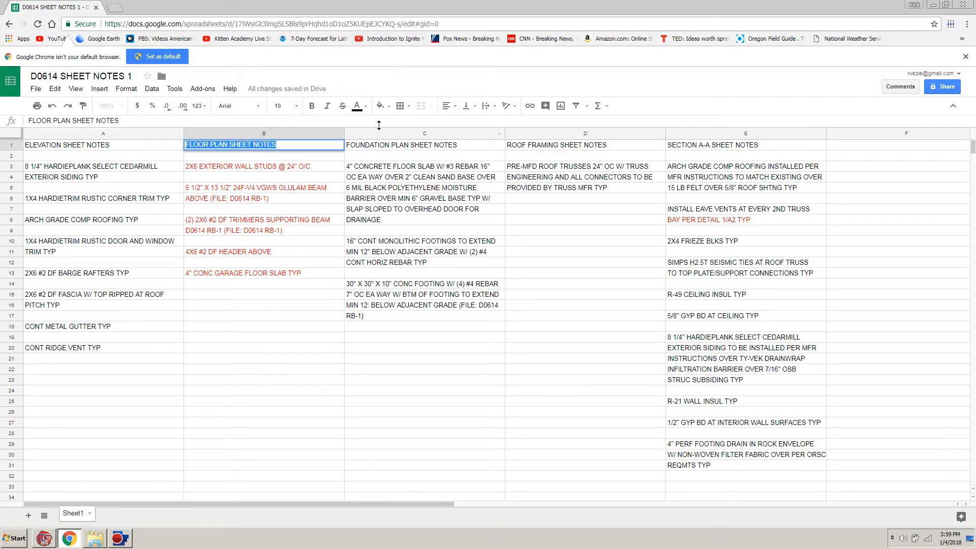
left_click(365, 105)
left_click(374, 152)
left_click(279, 330)
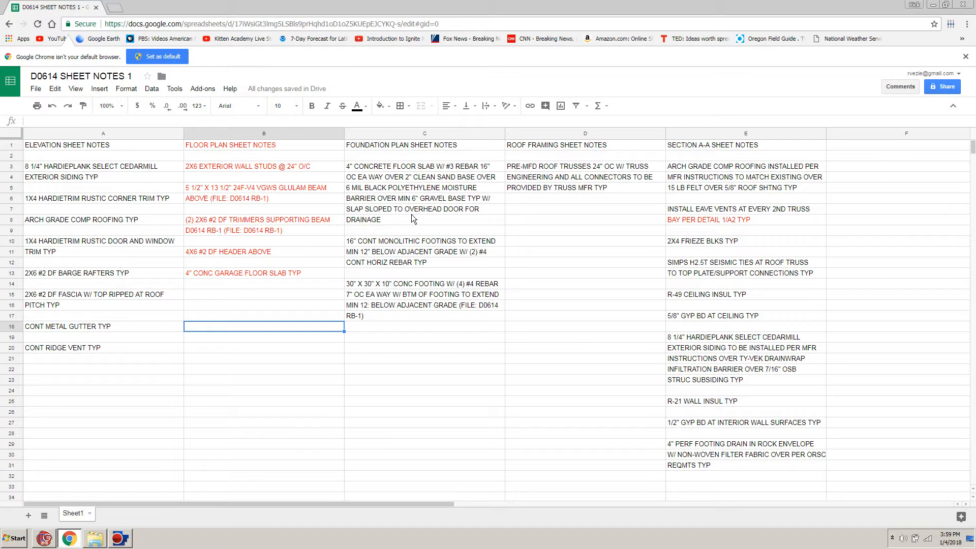
Set the text of the note 4" CONC GARAGE FLOOR SLAB TYP back to black
left_click(307, 273)
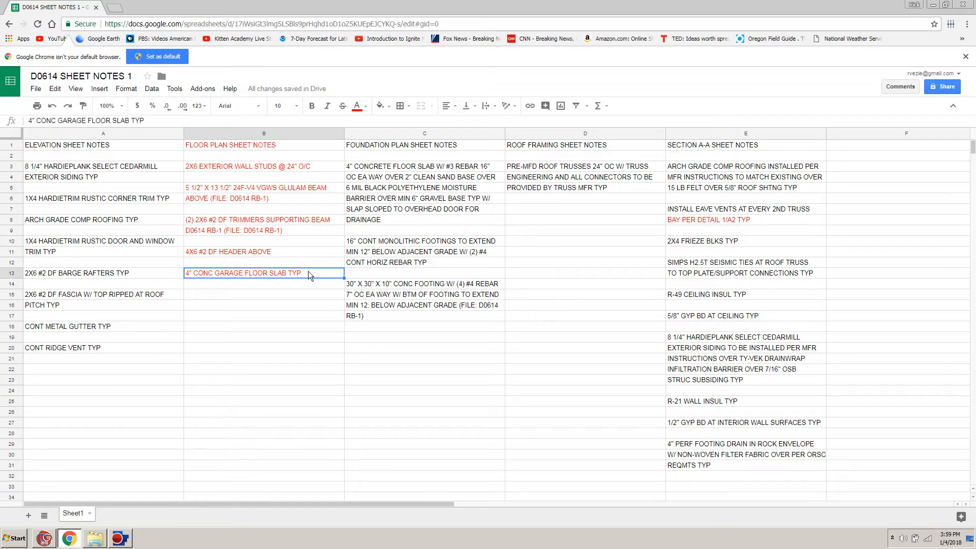
double_click(308, 273)
left_click_drag(308, 273, 164, 267)
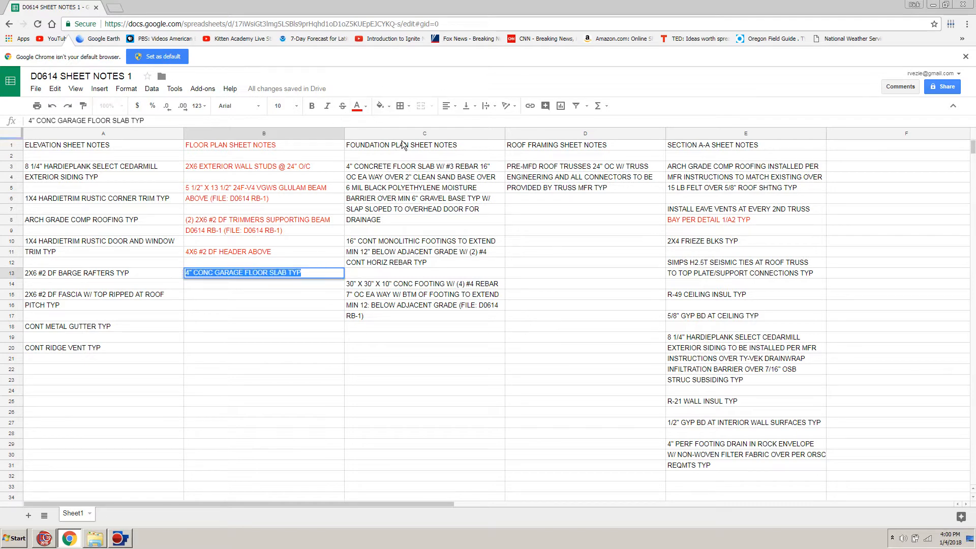
left_click(367, 106)
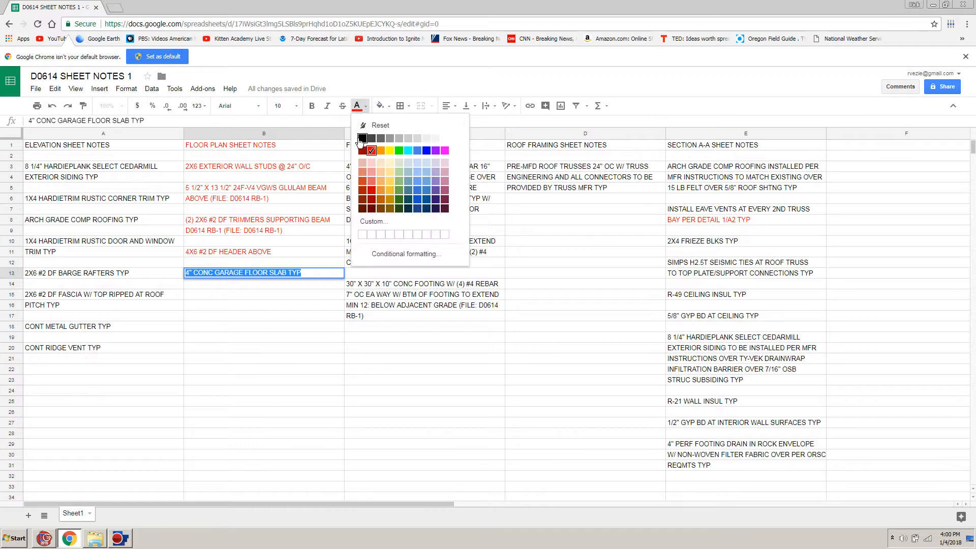
left_click(360, 139)
Set the text of the note 4X6 #2 DF HEADER ABOVE back to black
left_click(288, 251)
double_click(288, 251)
left_click_drag(288, 252, 183, 252)
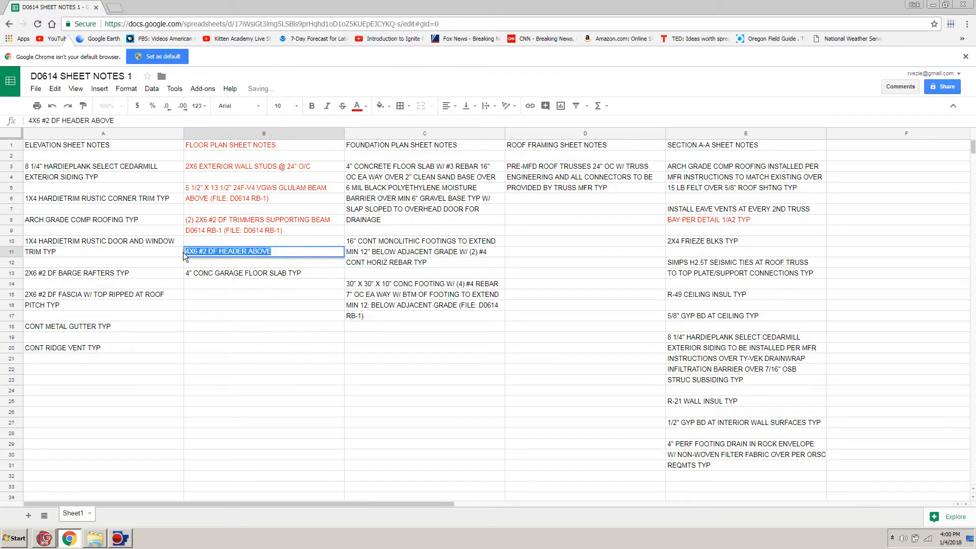
left_click(366, 106)
left_click(360, 139)
Set the trimmer note's second line, D0614 RB-1 (FILE: D0614 RB-1) in cell B9, back to black
left_click(307, 233)
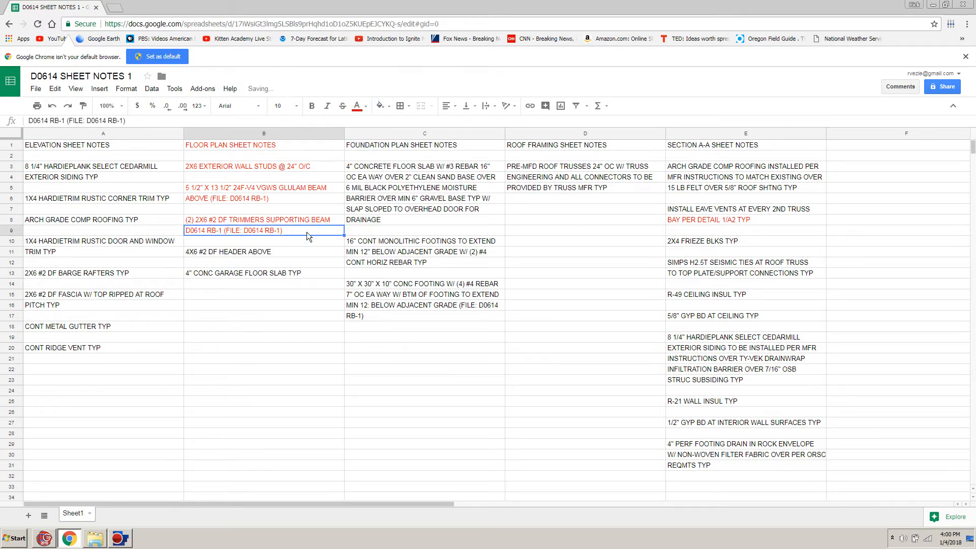
double_click(306, 231)
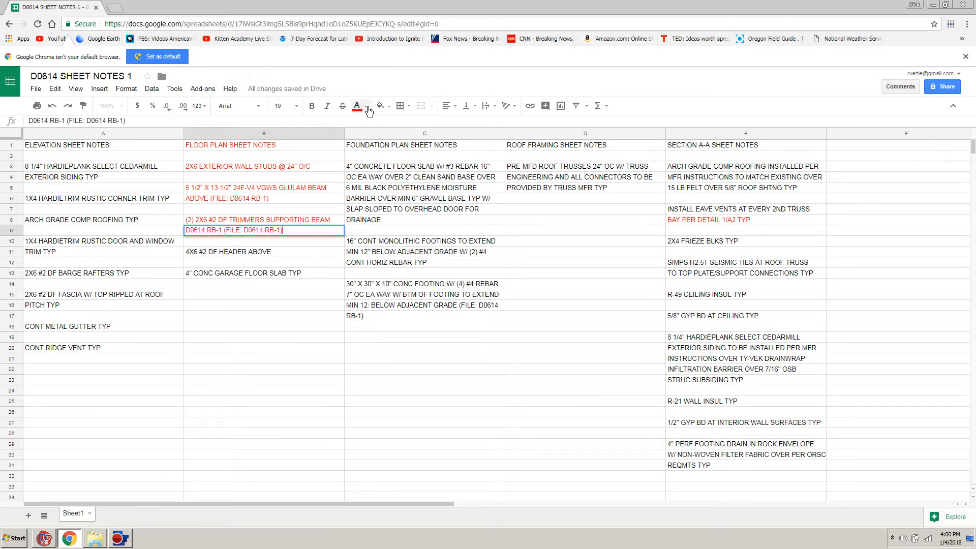
left_click_drag(302, 228, 143, 233)
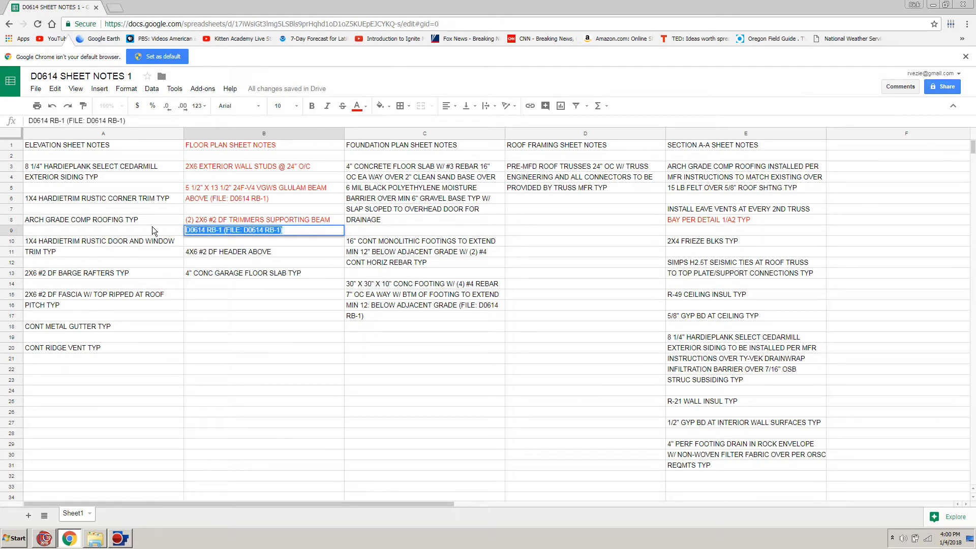
left_click(367, 106)
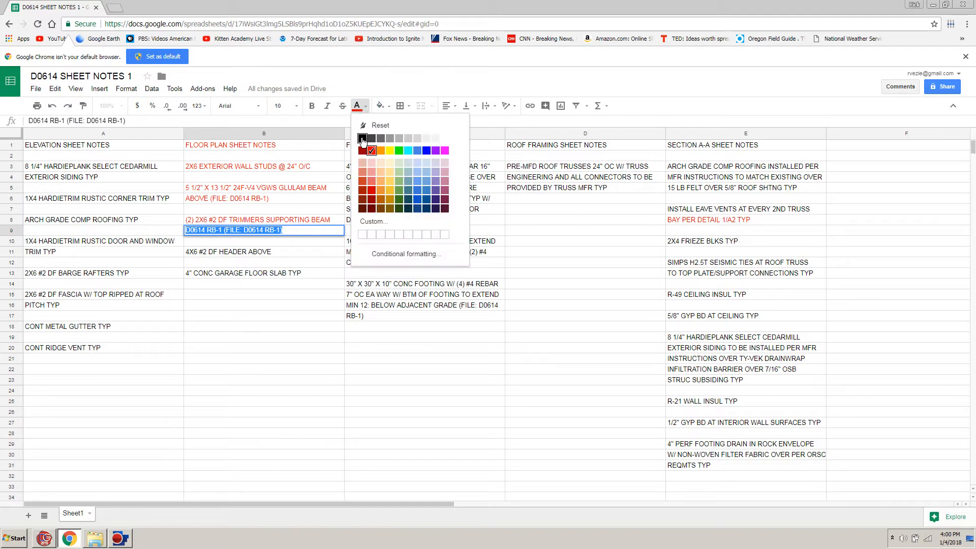
left_click(363, 149)
Set the trimmer note's first line, (2) 2X6 #2 DF TRIMMERS SUPPORTING BEAM, back to black
double_click(309, 219)
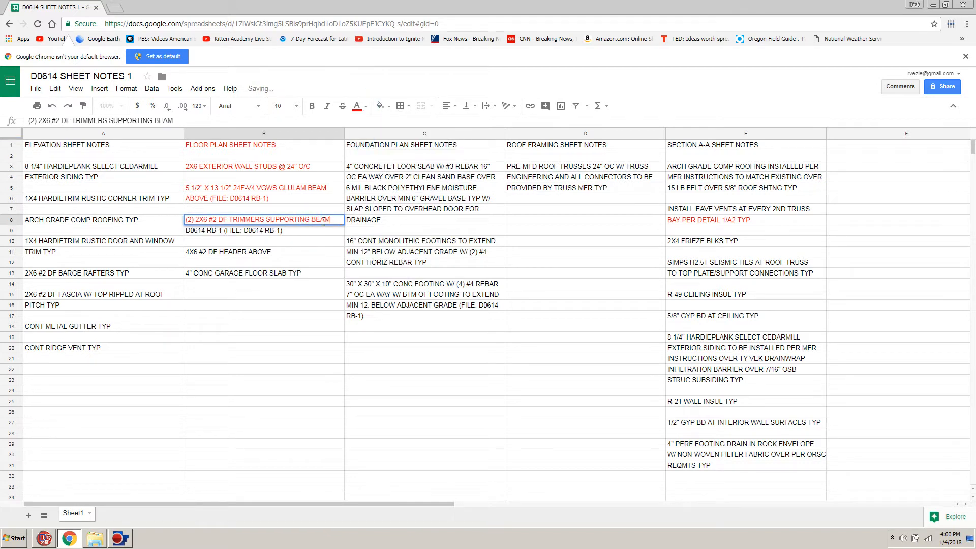
left_click_drag(337, 219, 137, 209)
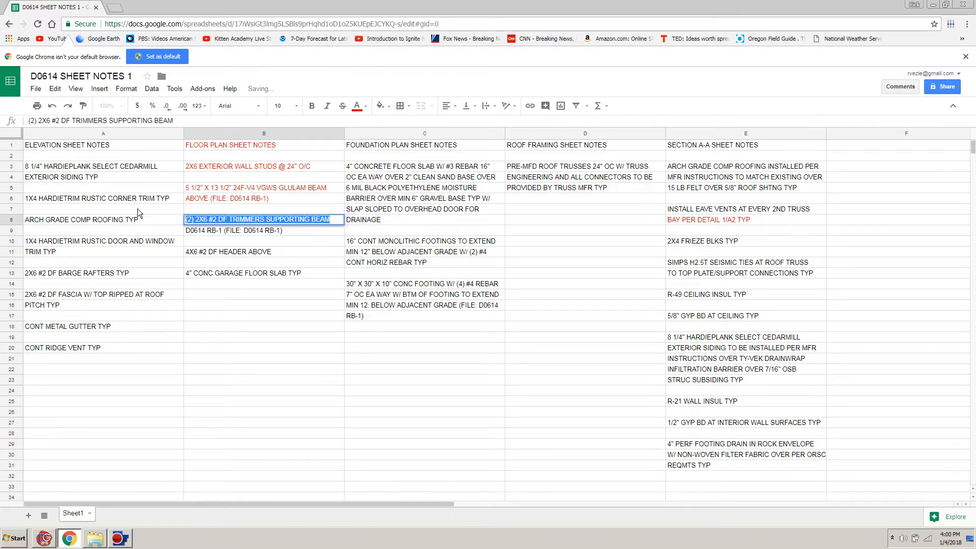
left_click(366, 107)
left_click(362, 139)
Set the glulam beam note's second line, ABOVE (FILE: D0614 RB-1), back to black and select the line above it
double_click(288, 200)
left_click_drag(289, 199, 182, 198)
left_click(365, 106)
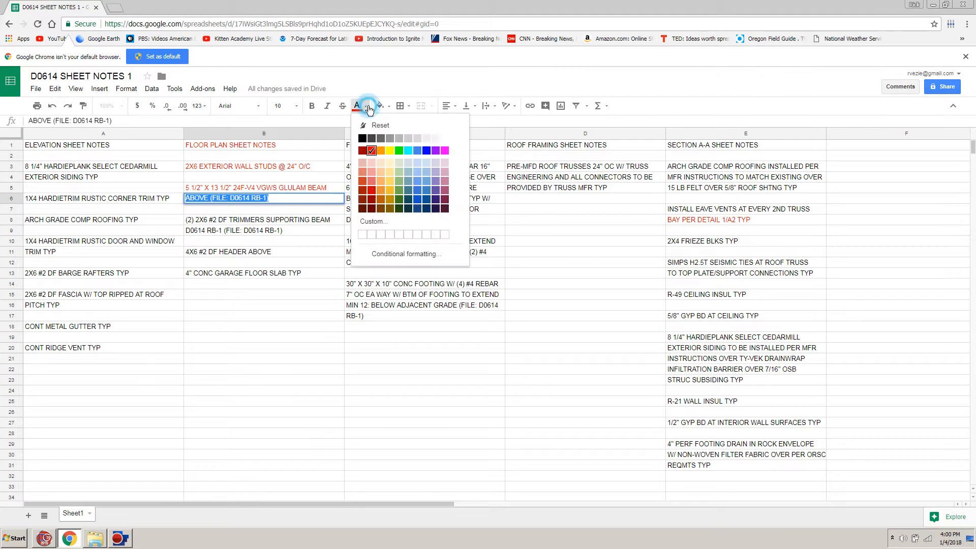
left_click(362, 139)
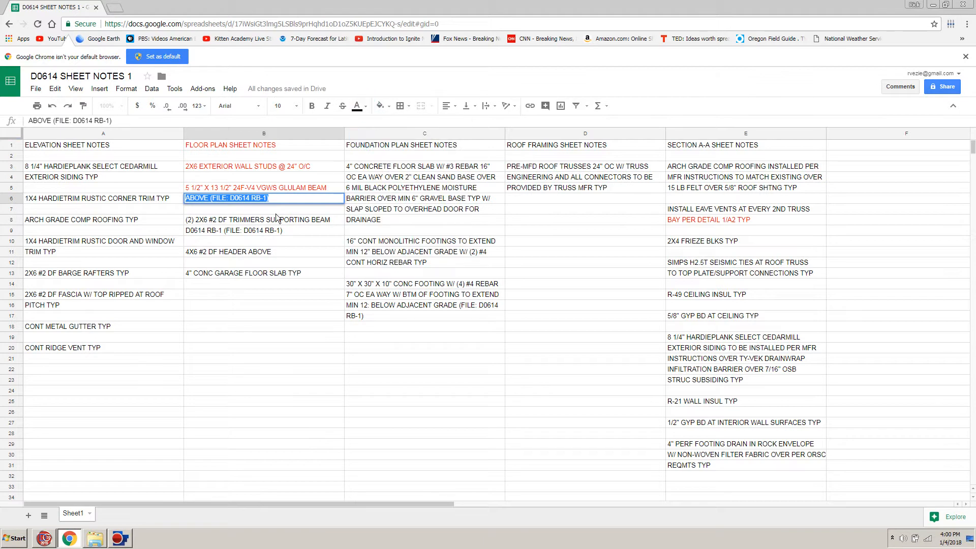
left_click(301, 185)
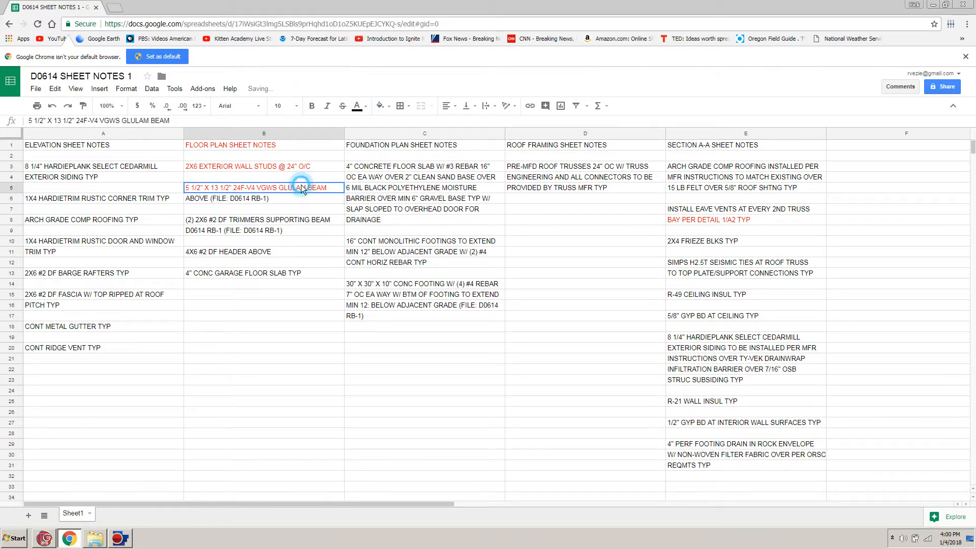
Set the glulam beam note's first line, 5 1/2" X 13 1/2" 24F-V4 VGWS GLULAM BEAM in cell B5, back to black
double_click(332, 186)
left_click_drag(332, 185, 164, 173)
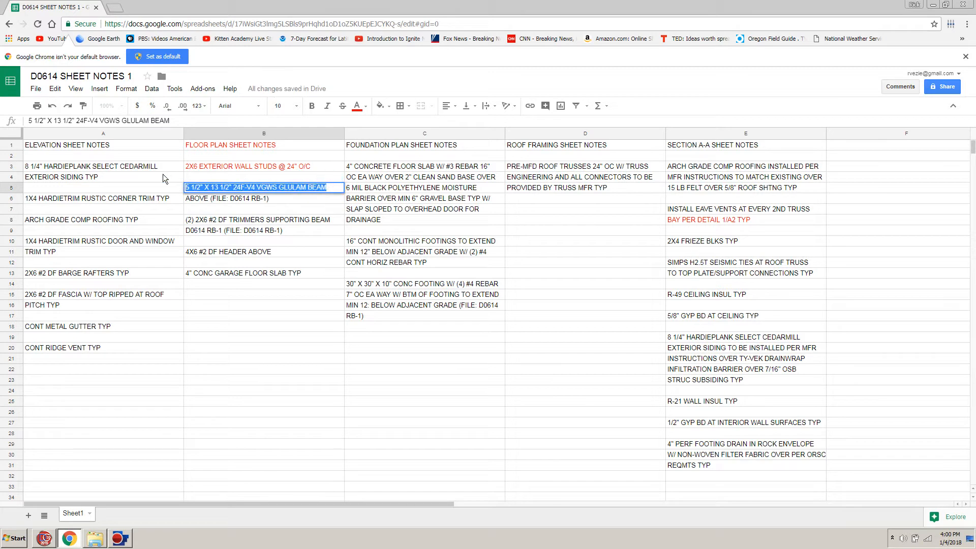
left_click(366, 107)
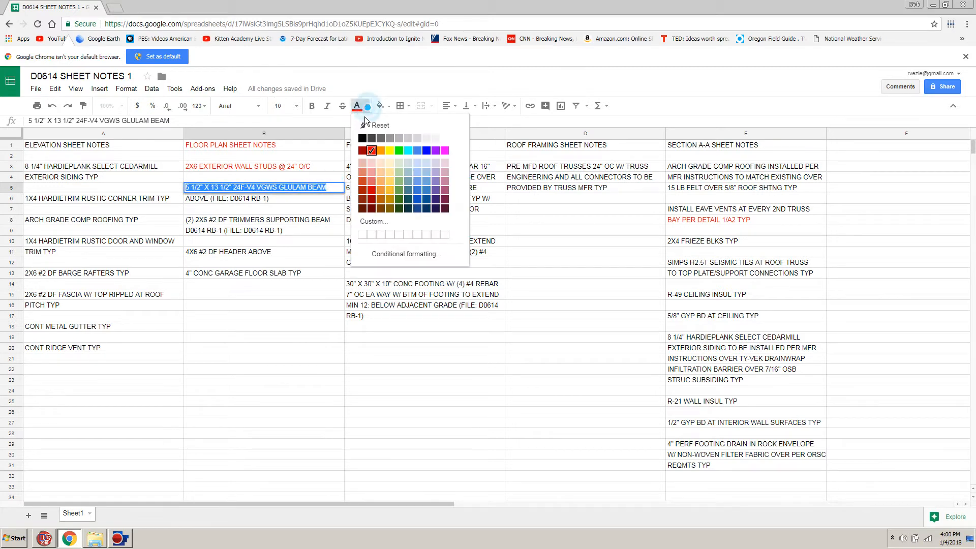
left_click(362, 138)
Set the text of the note 2X6 EXTERIOR WALL STUDS @ 24" O/C in cell B3 back to black
double_click(285, 167)
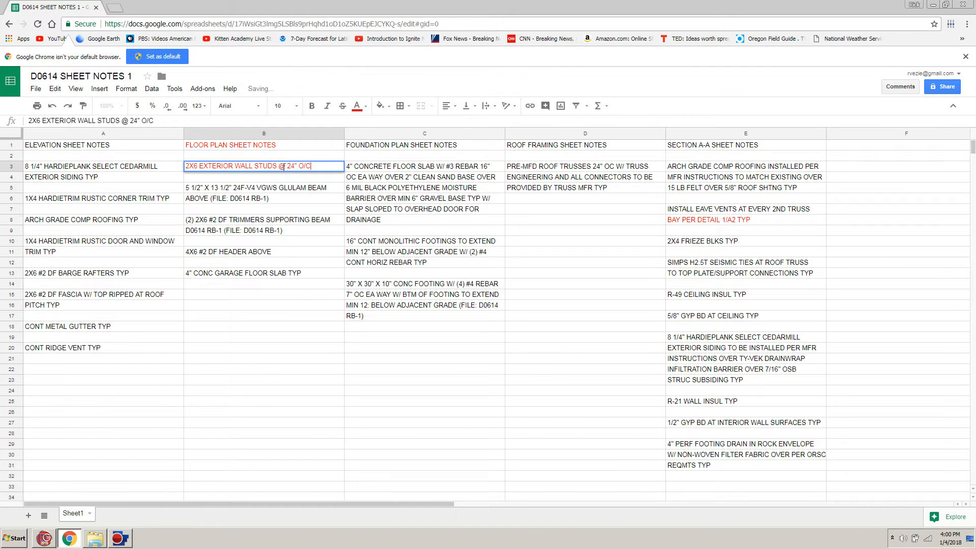
left_click_drag(318, 166, 185, 166)
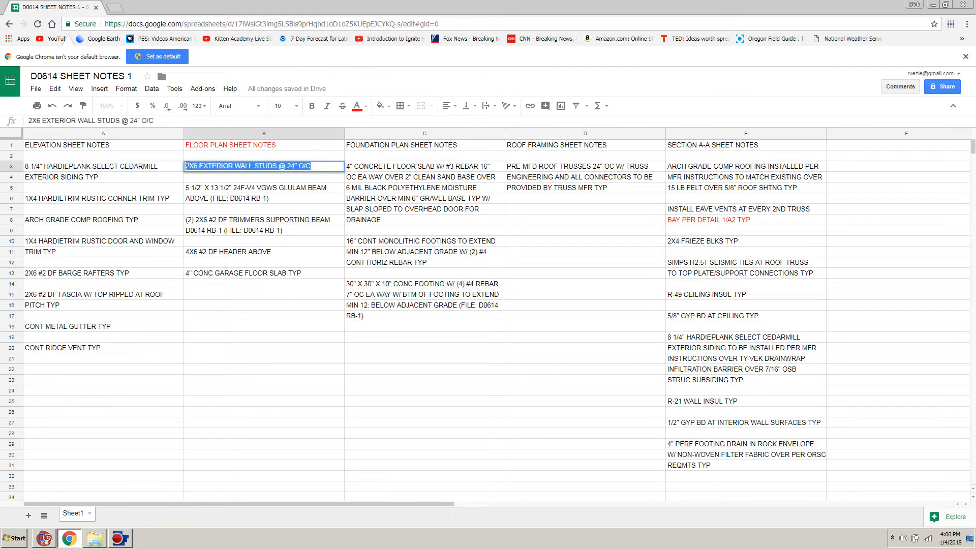
left_click(366, 106)
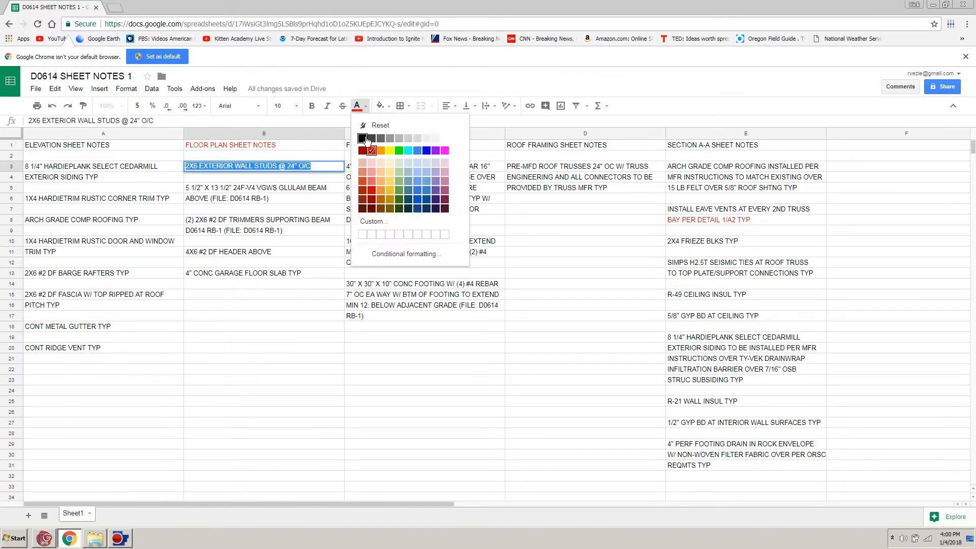
left_click(362, 139)
Set the column heading FLOOR PLAN SHEET NOTES in cell B1 back to black and leave the cell
left_click(305, 147)
double_click(295, 145)
left_click_drag(295, 145, 185, 145)
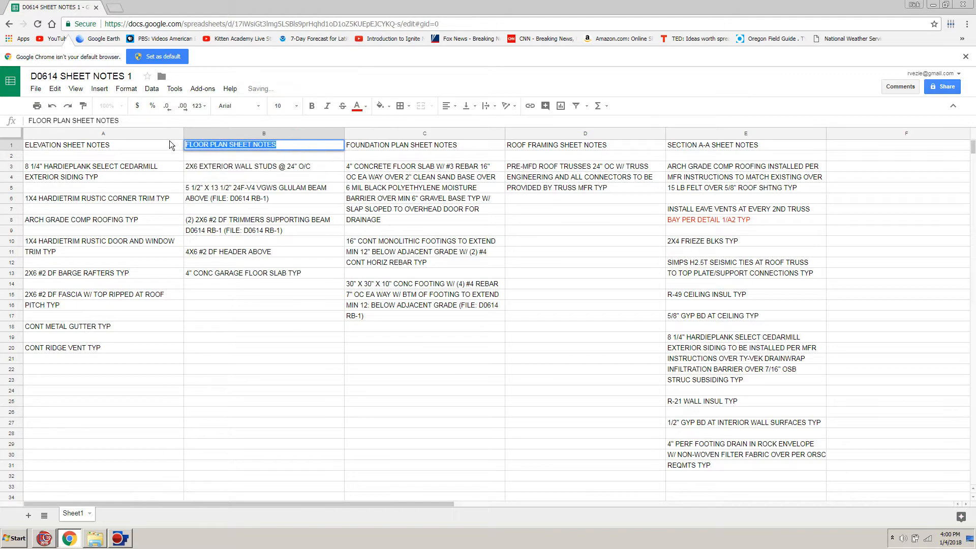
left_click(366, 106)
left_click(363, 137)
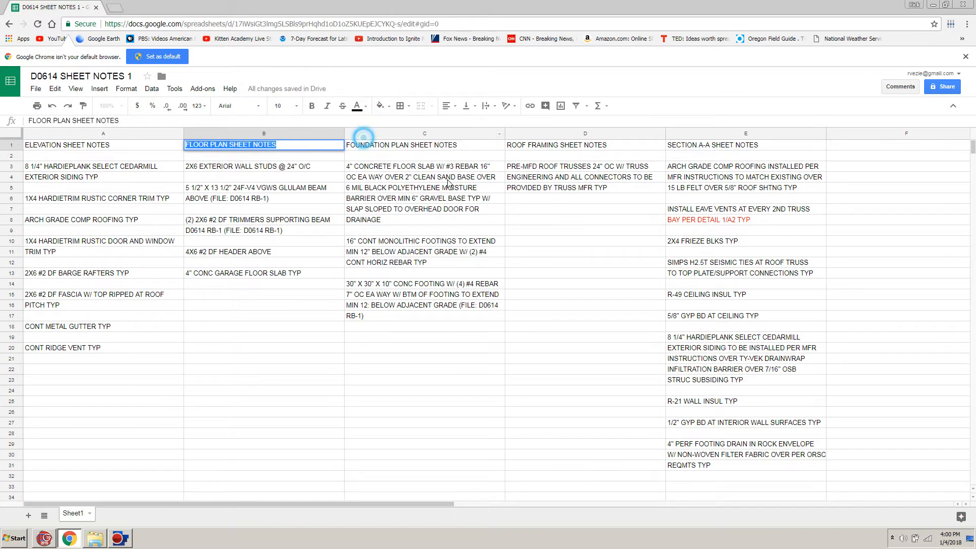
left_click(495, 274)
left_click(276, 319)
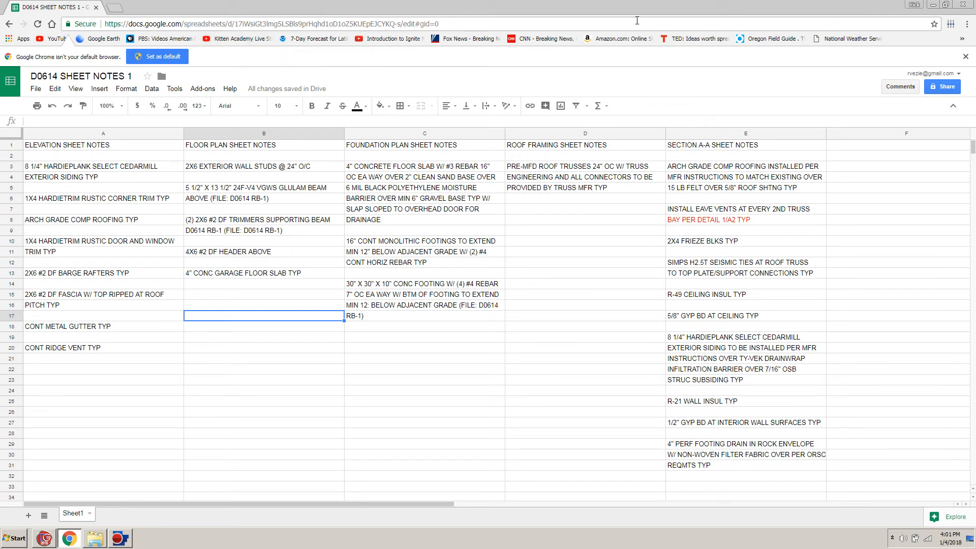
Open the bookmarked Kitten Academy Live Stream, and close both the browser and DesignCAD to return to the desktop
left_click(239, 39)
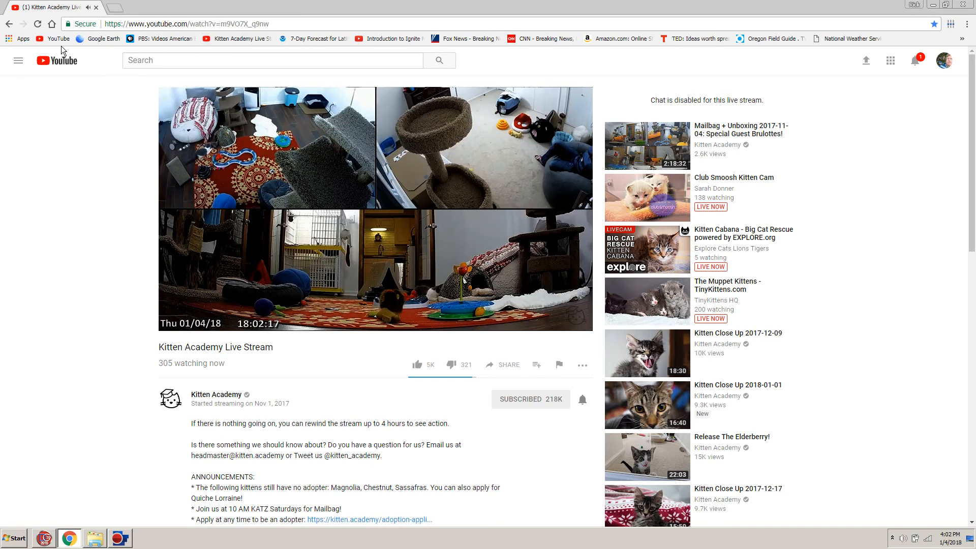
left_click(962, 5)
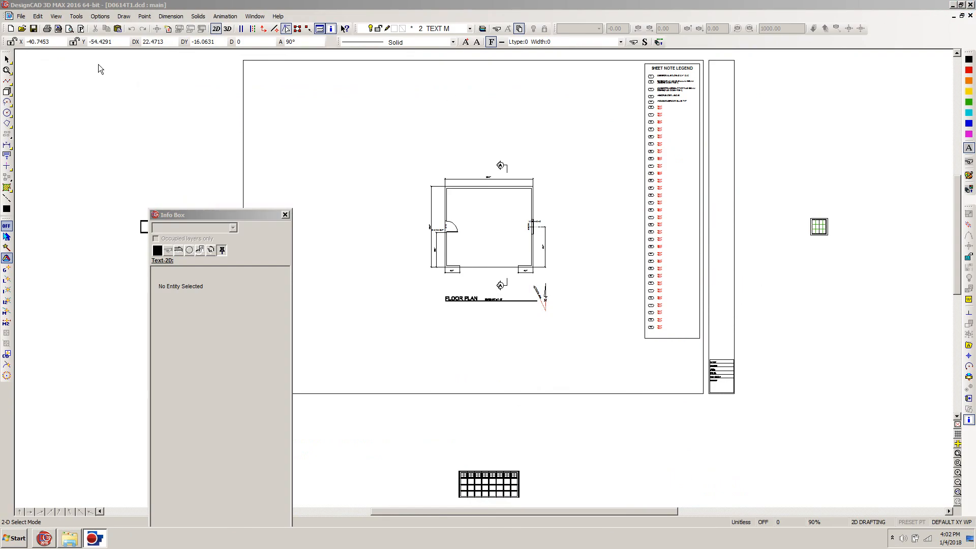
left_click(971, 5)
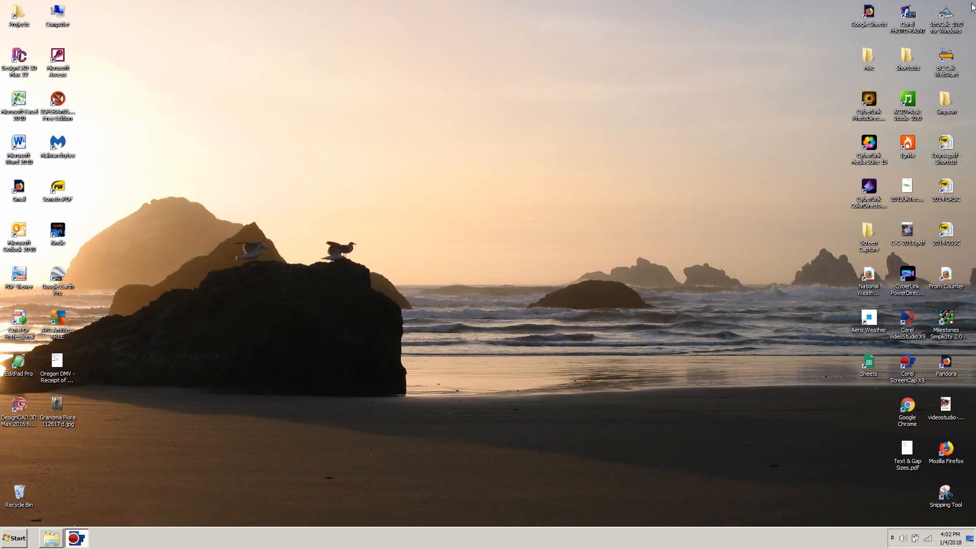